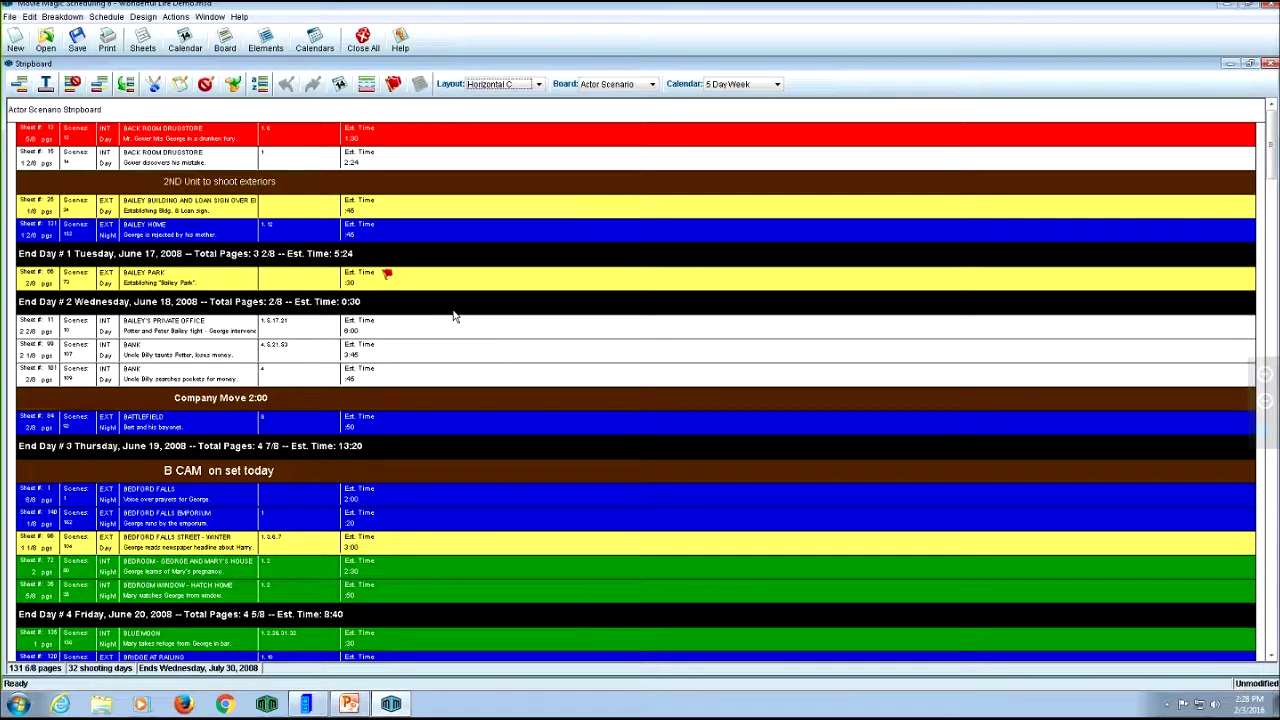
Step: Select the BANK strip for sheet 101 on the Actor Scenario stripboard
click(668, 370)
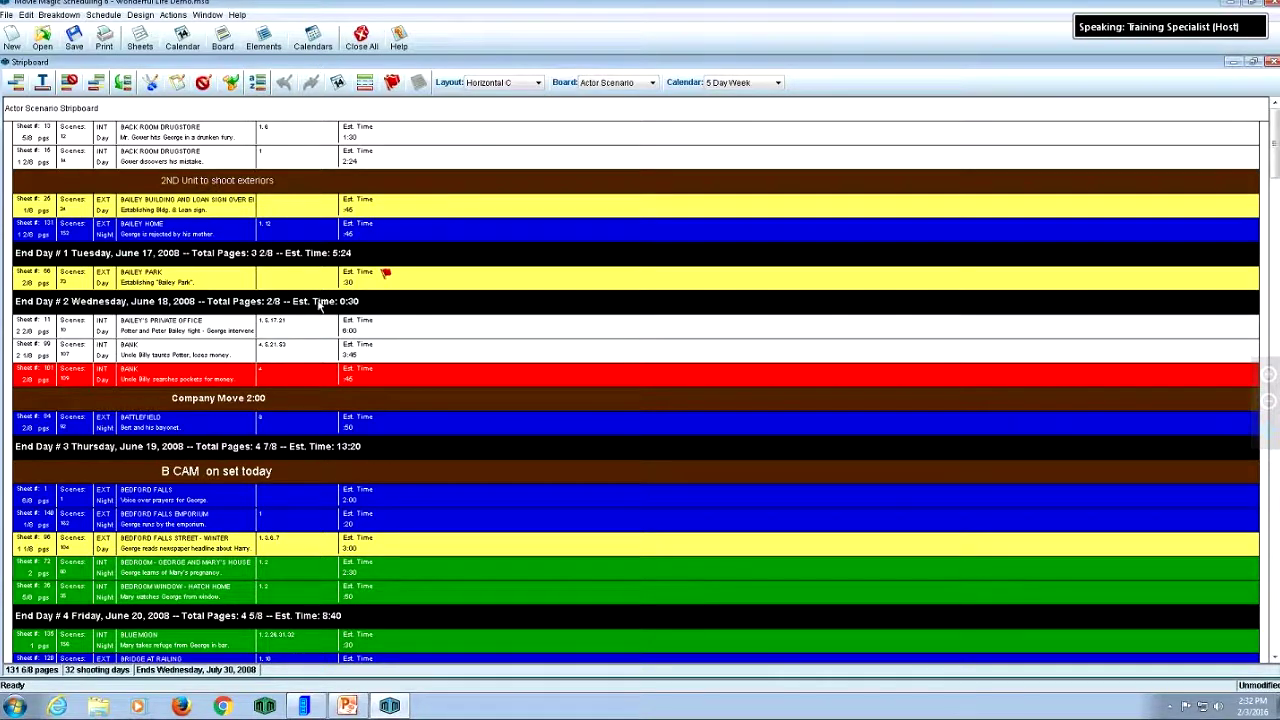
click(349, 258)
click(366, 302)
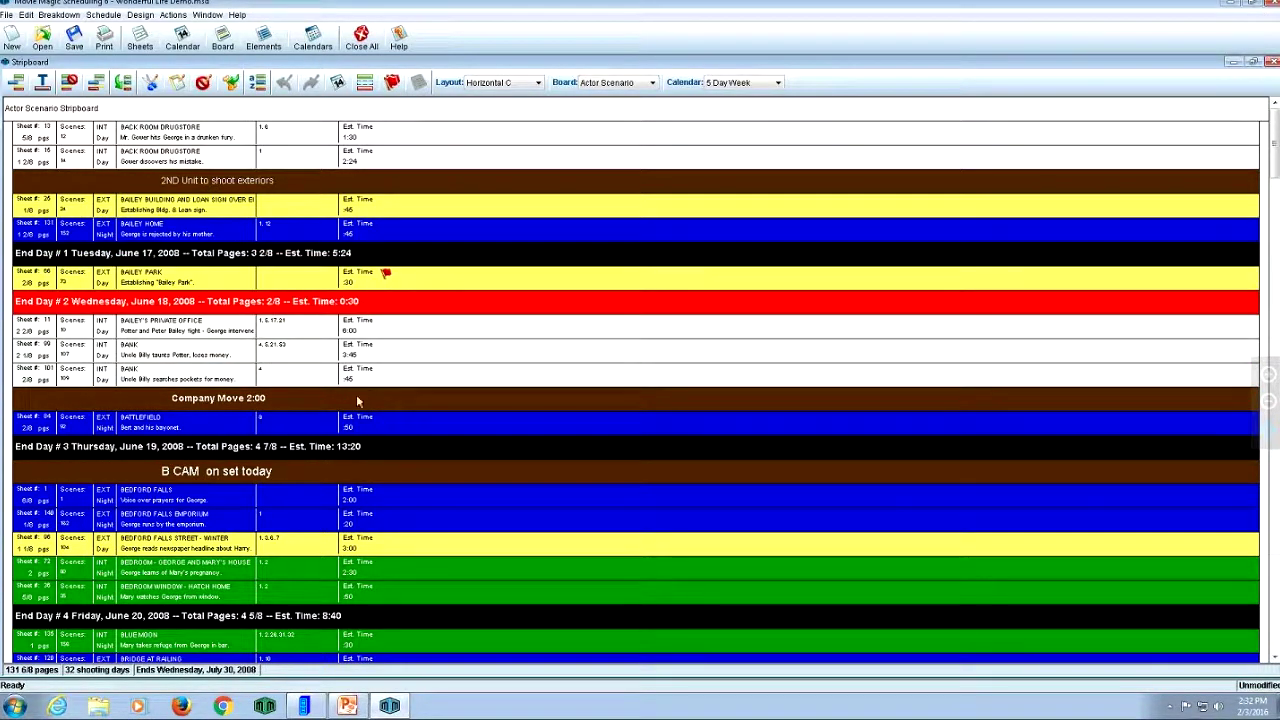
click(361, 262)
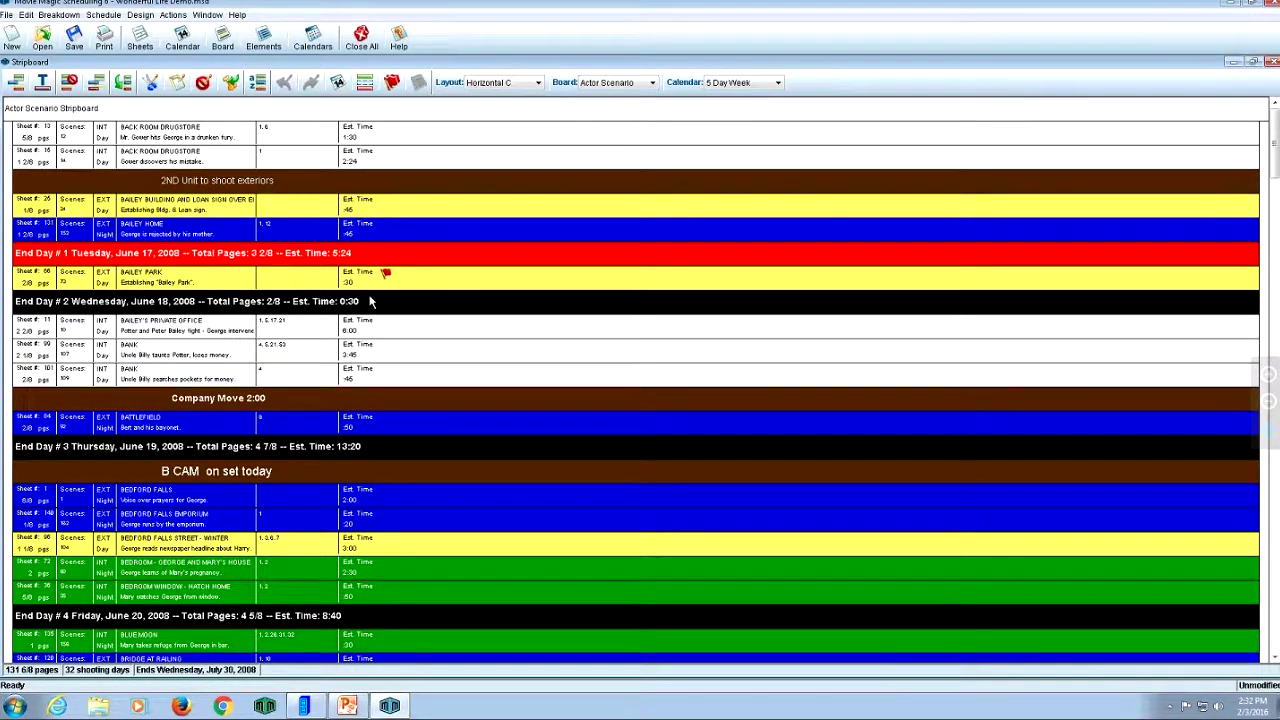
click(366, 300)
click(366, 447)
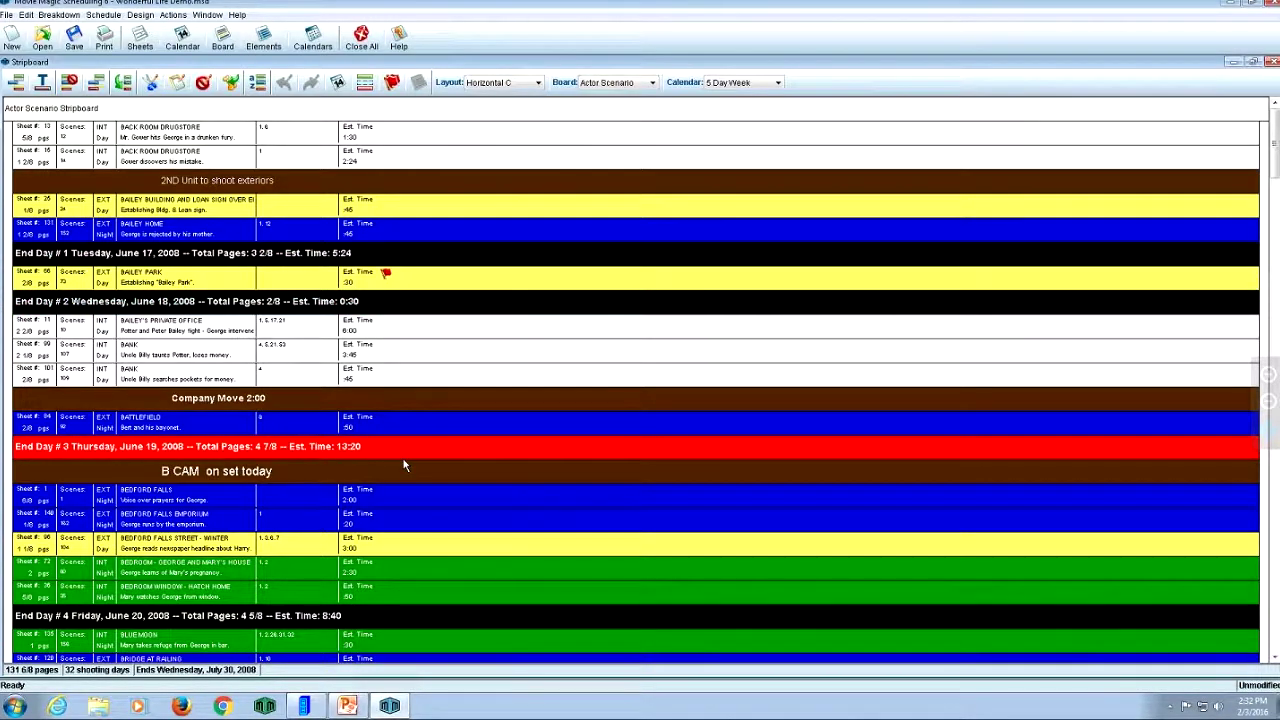
scroll(420, 470, down, 4)
scroll(436, 473, down, 20)
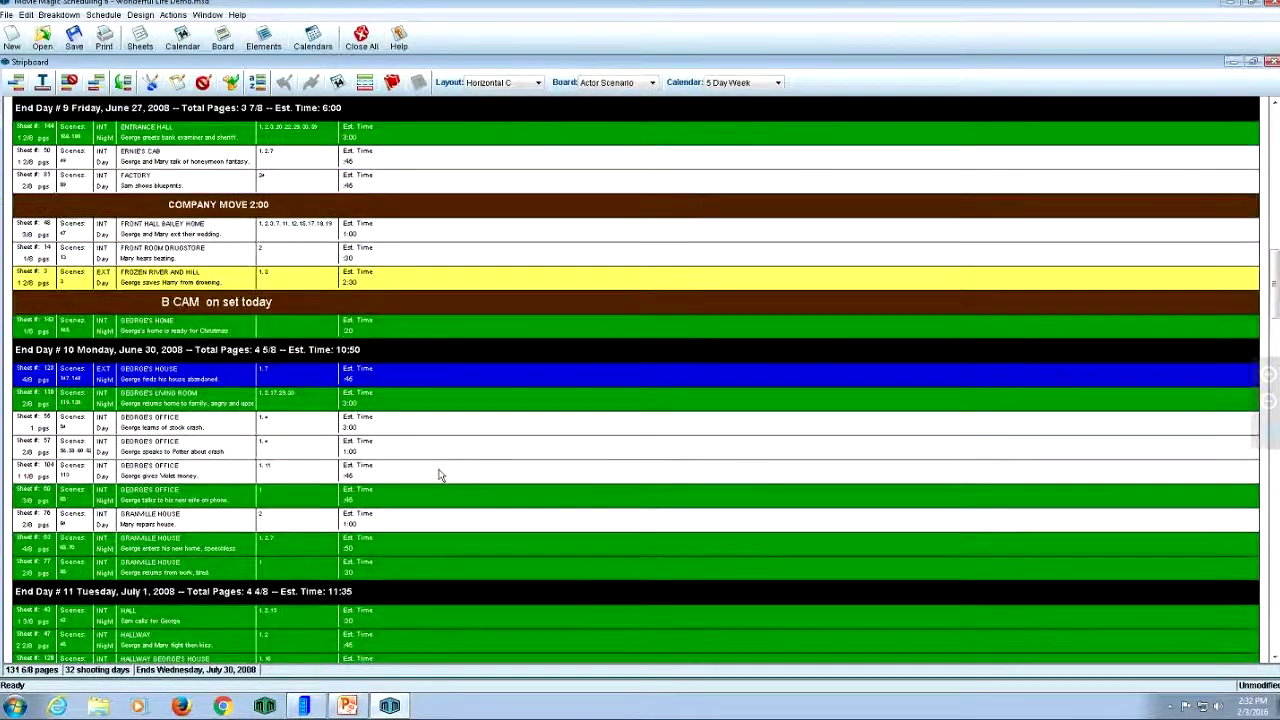
scroll(445, 473, down, 15)
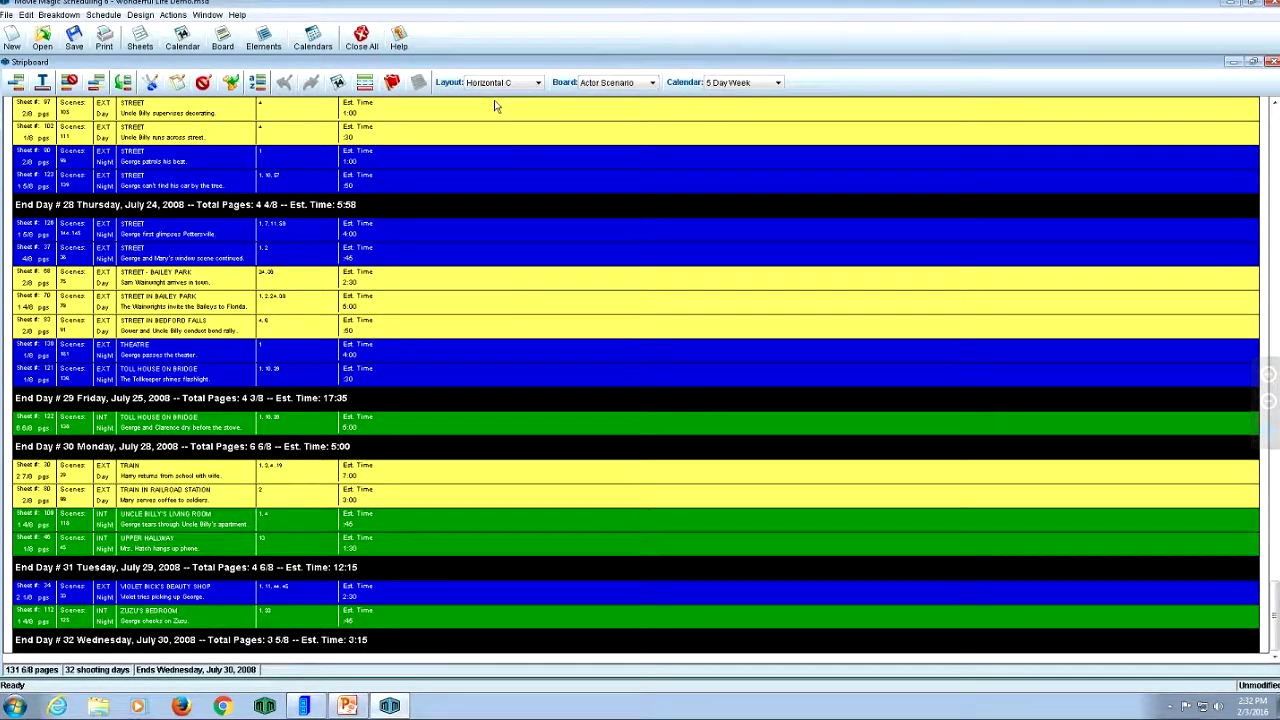
Step: Show the stripboard in Horizontal A layout with the Location Scenario board on a 5 Day Week calendar
click(538, 83)
click(495, 98)
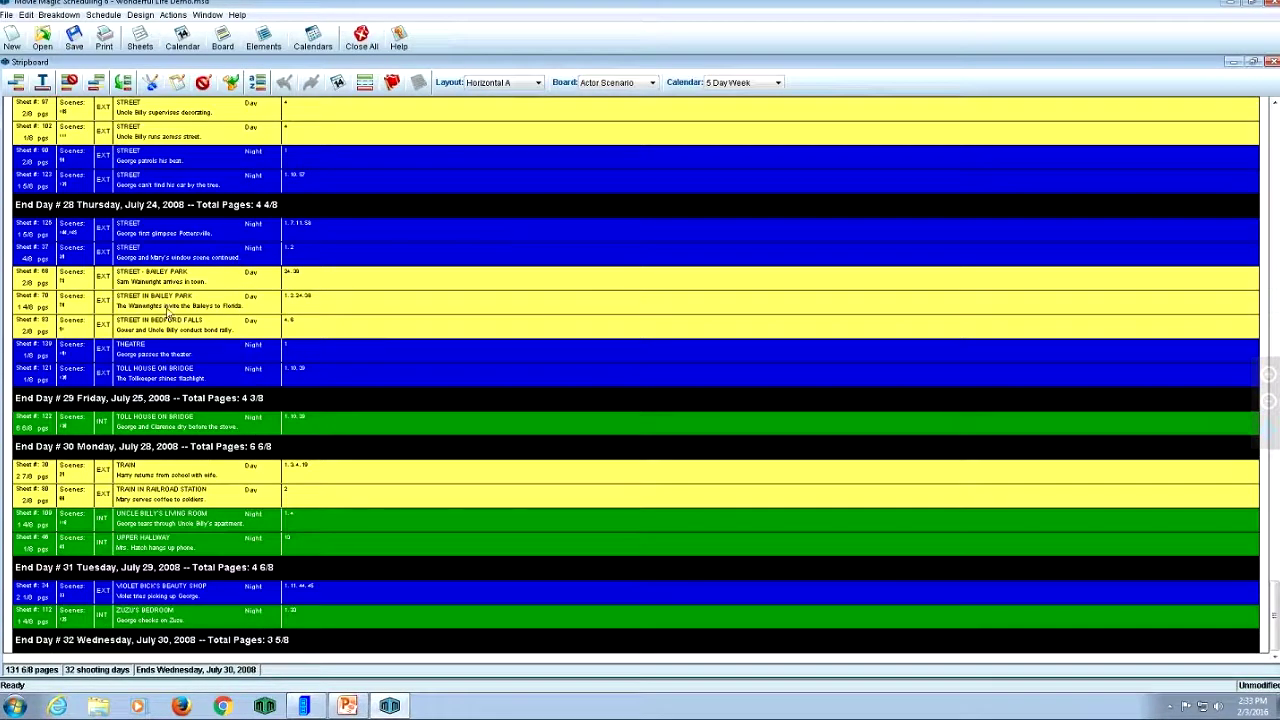
click(636, 84)
click(615, 107)
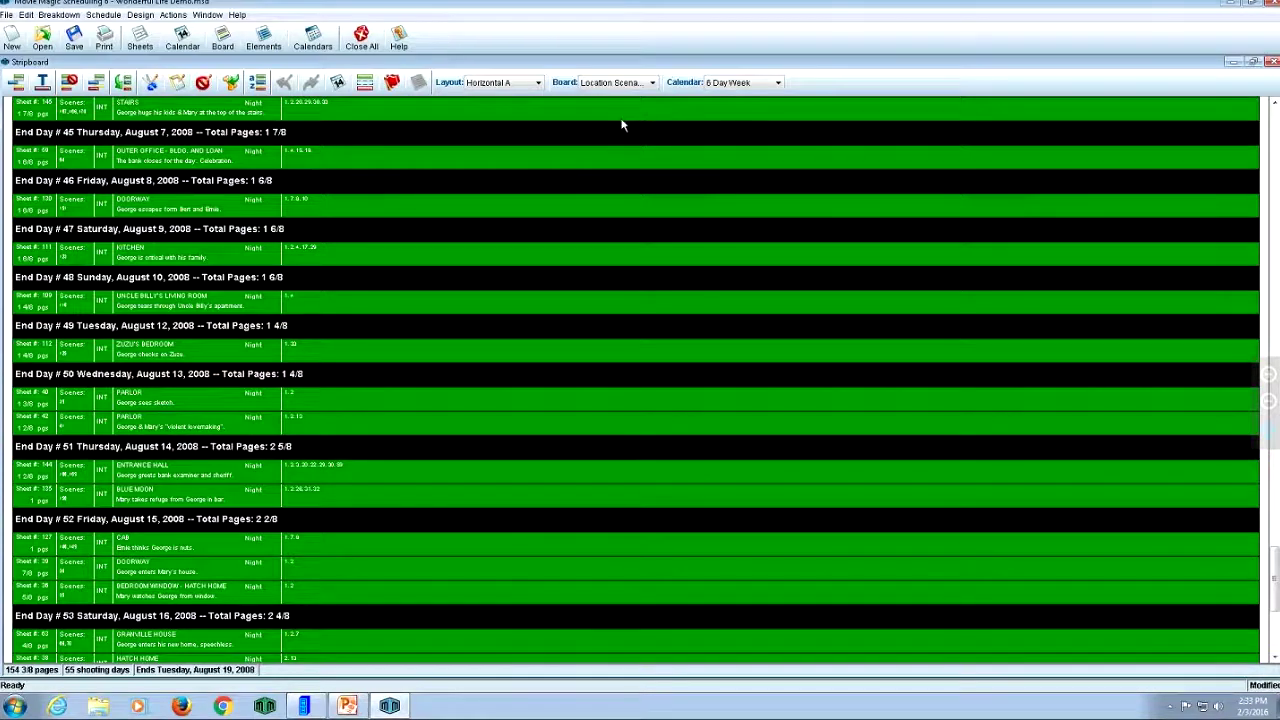
click(748, 84)
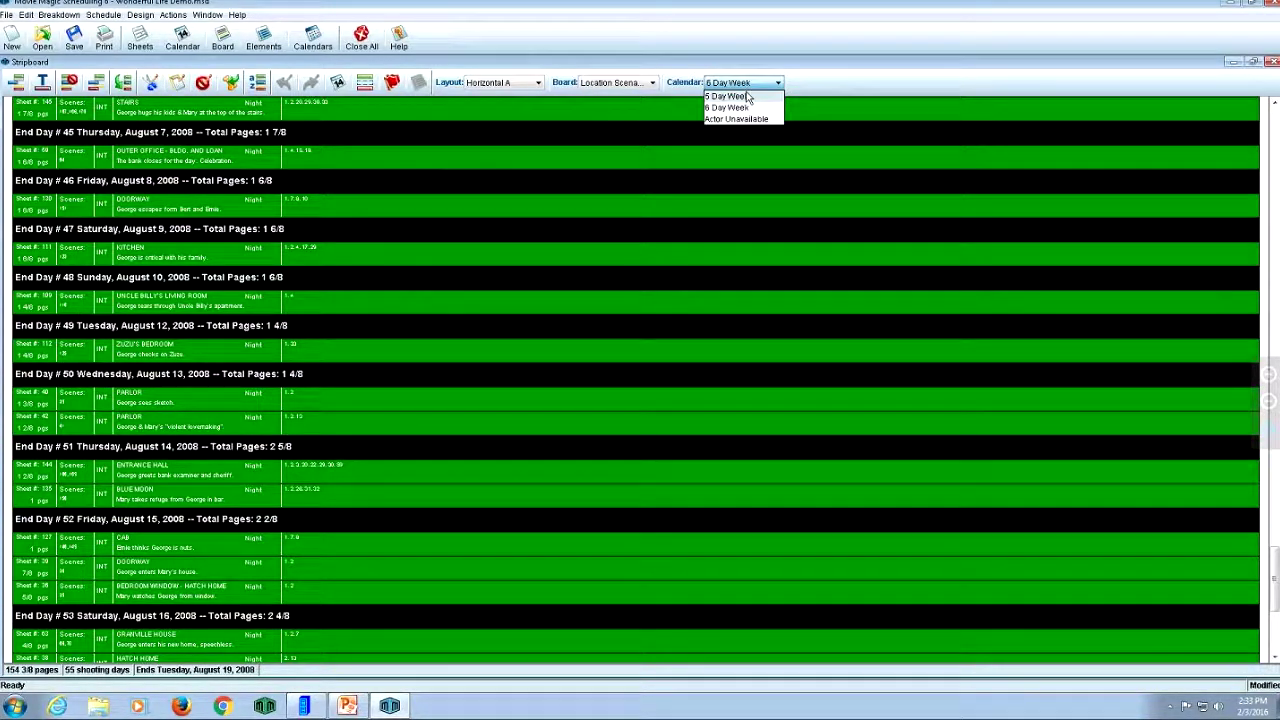
click(746, 95)
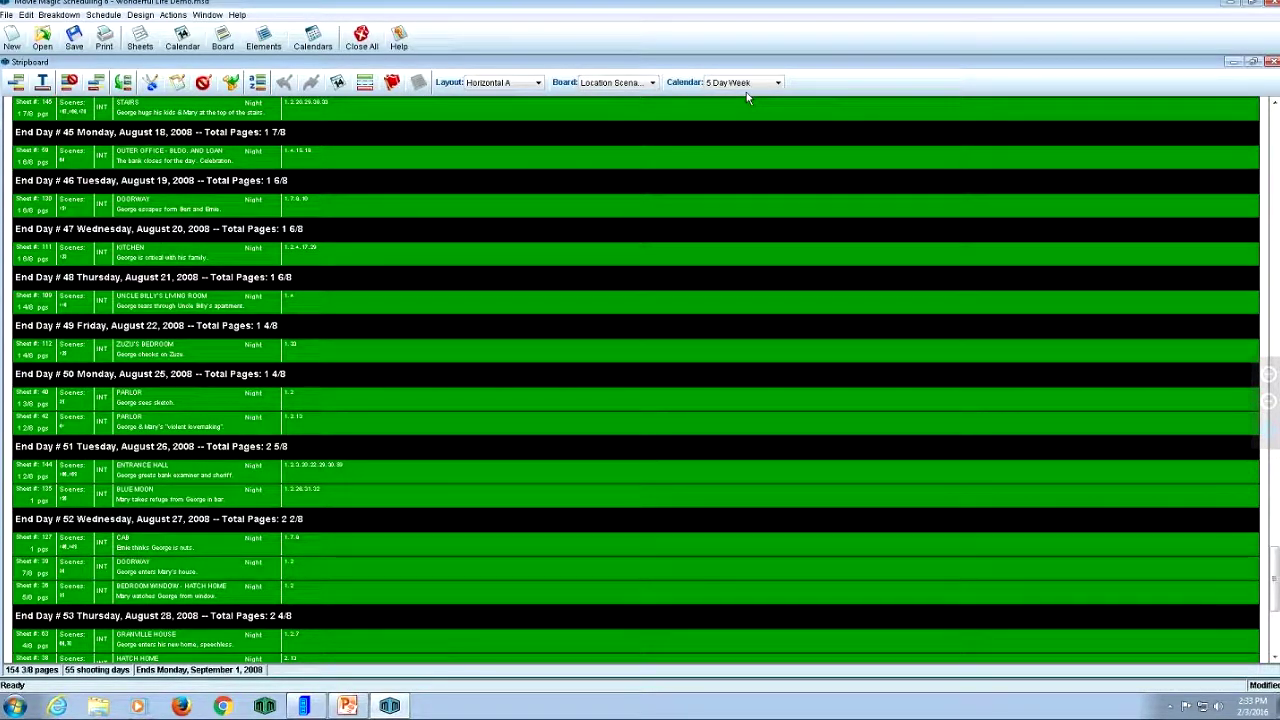
Step: Close the stripboard and breakdown sheet and discard Wonderful Life Demo changes. Start a new schedule from Default Template.mst
click(1272, 62)
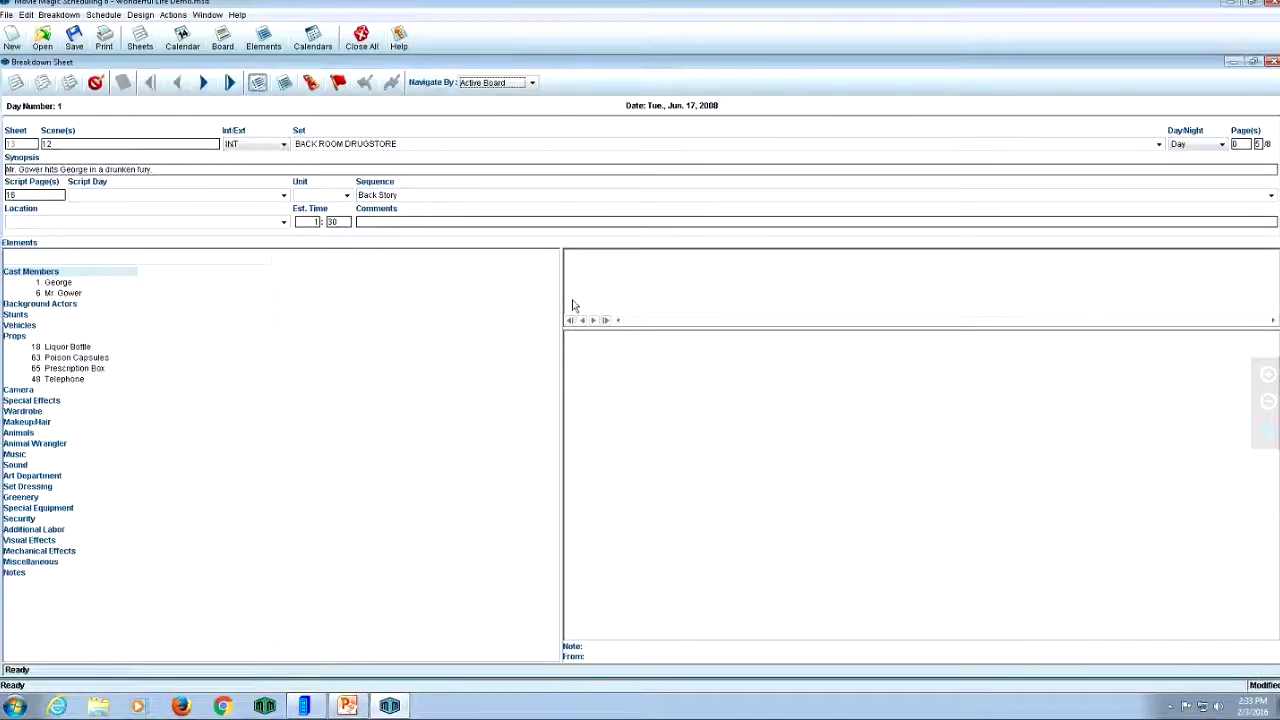
click(1272, 62)
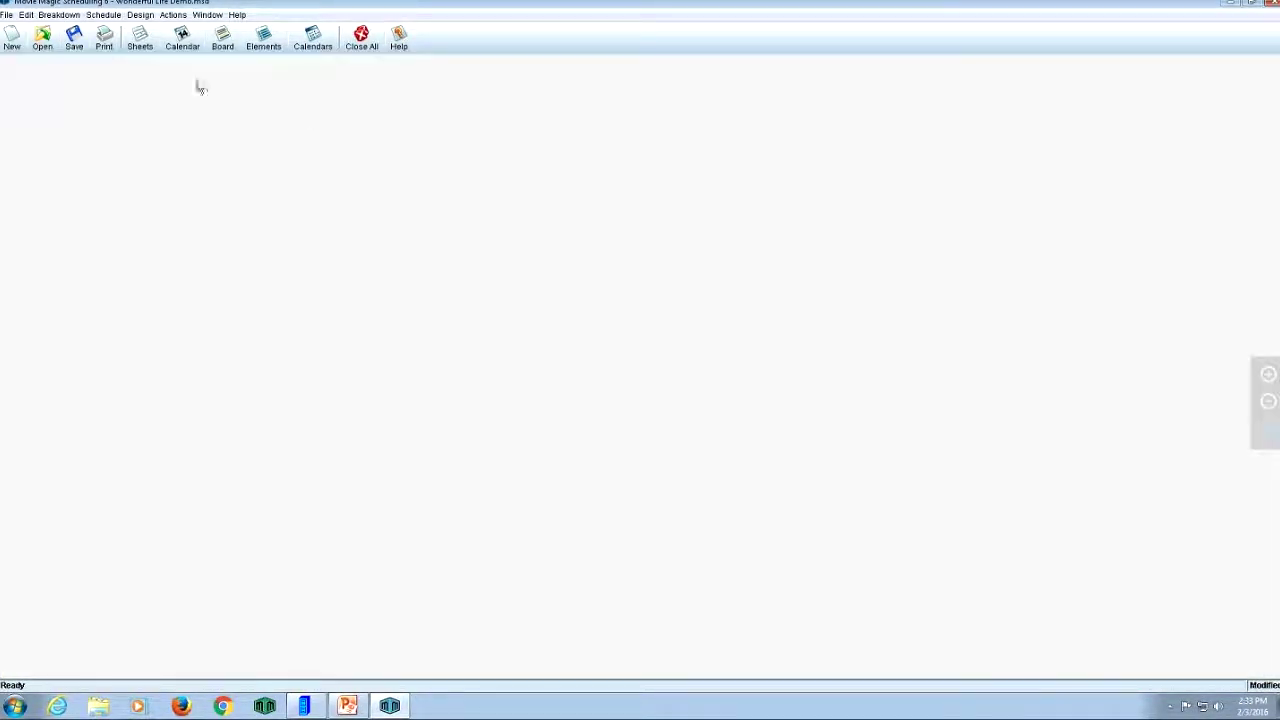
click(12, 40)
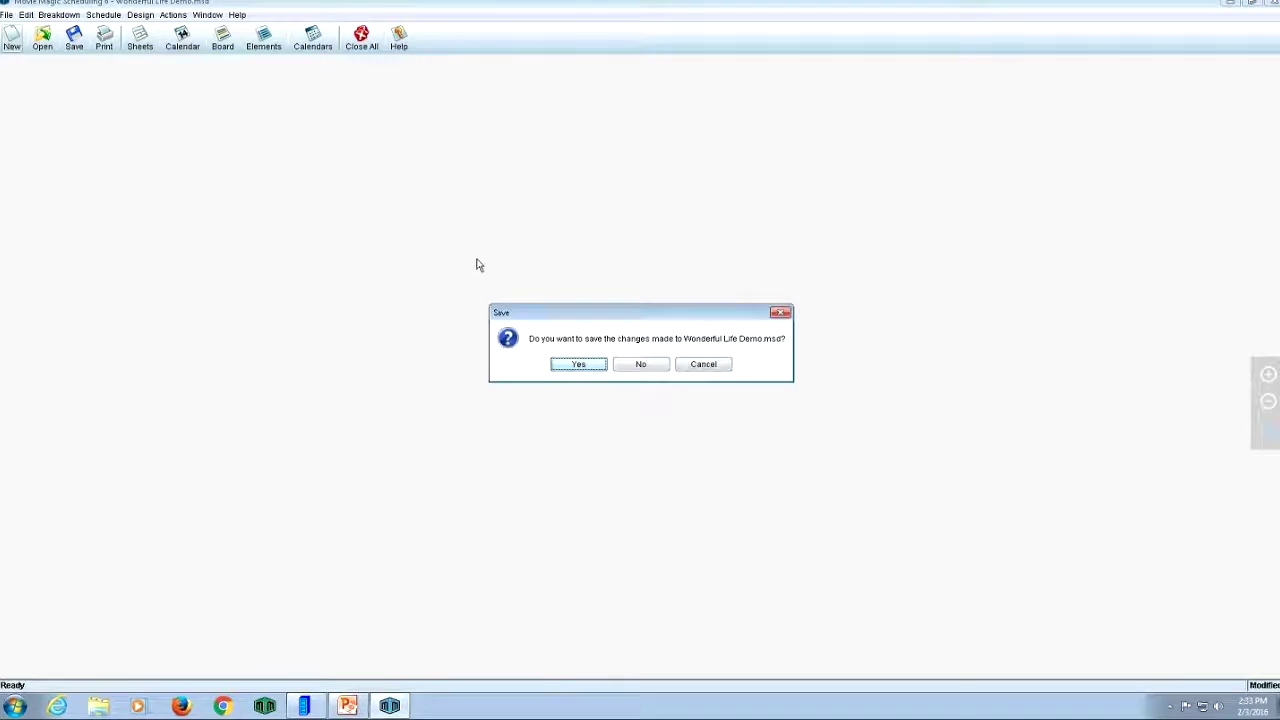
click(661, 365)
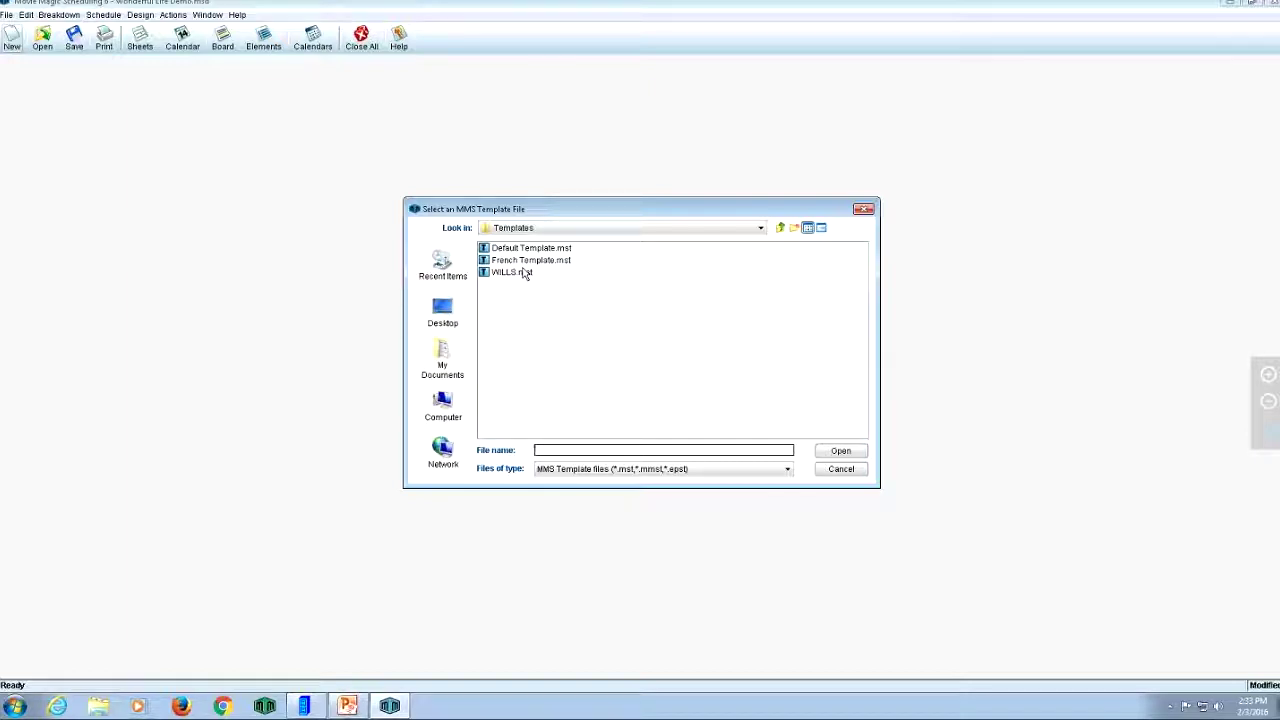
double_click(500, 249)
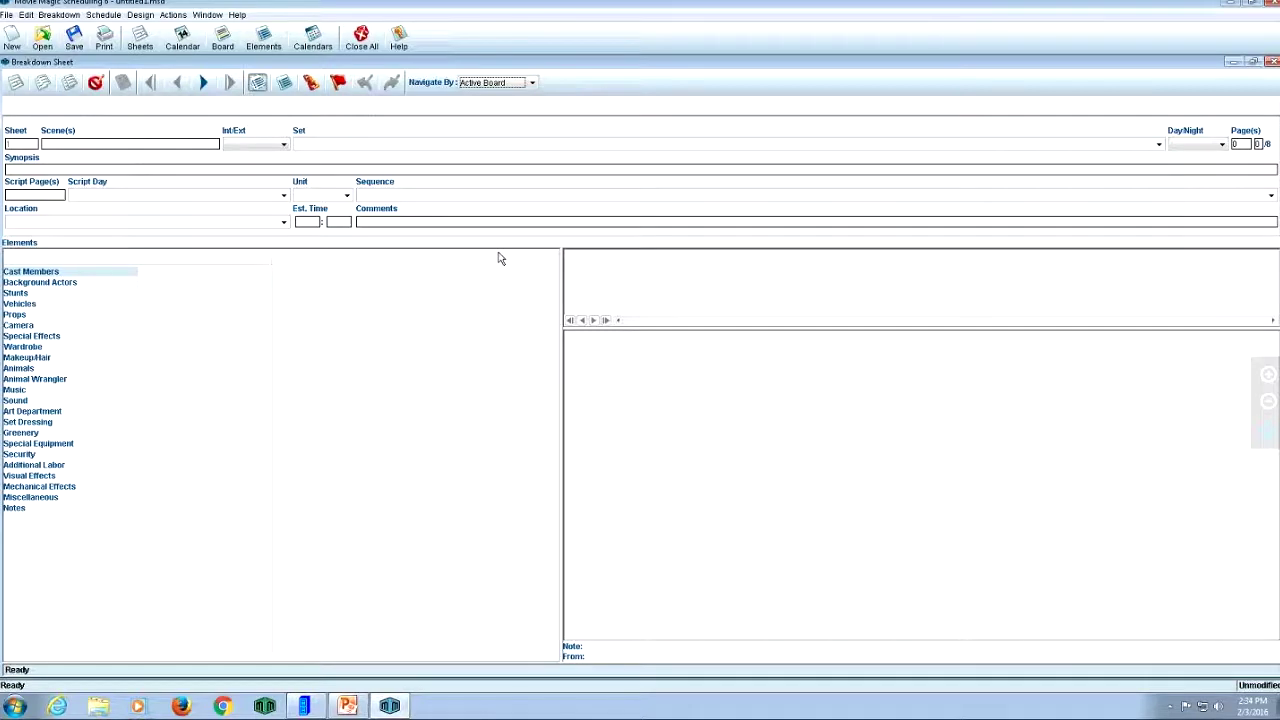
click(7, 14)
click(45, 151)
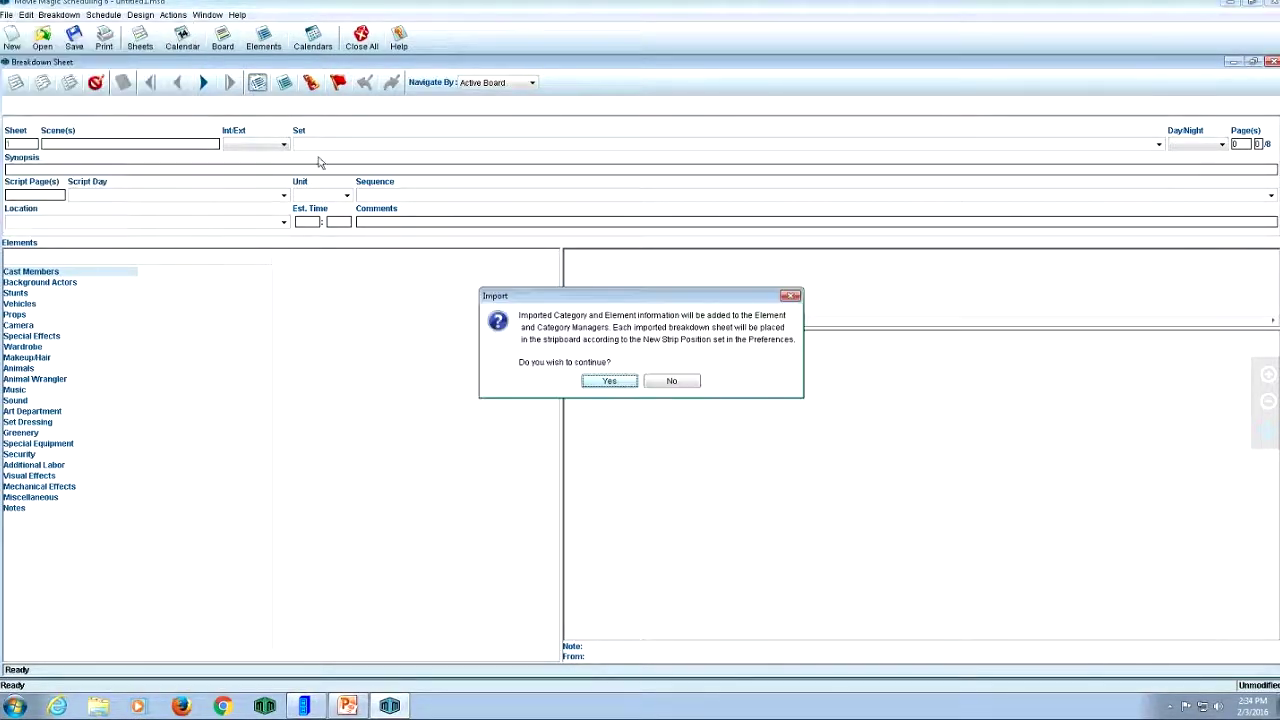
click(600, 381)
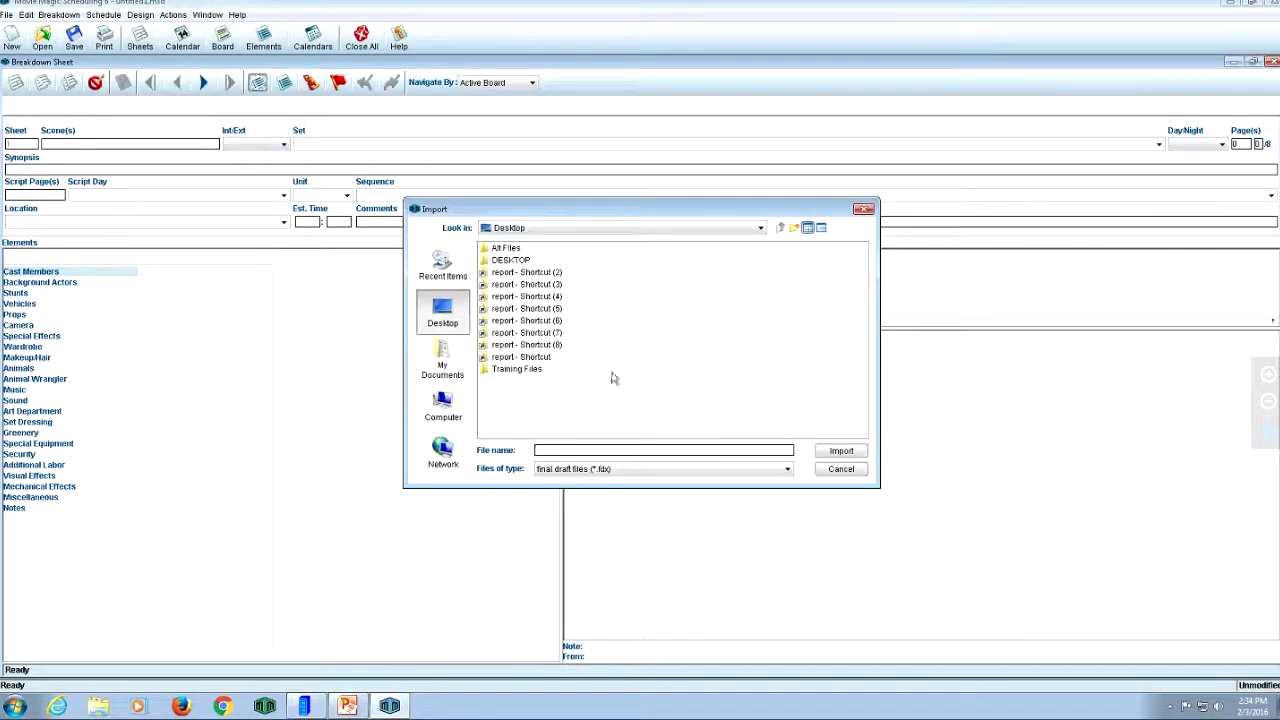
click(840, 469)
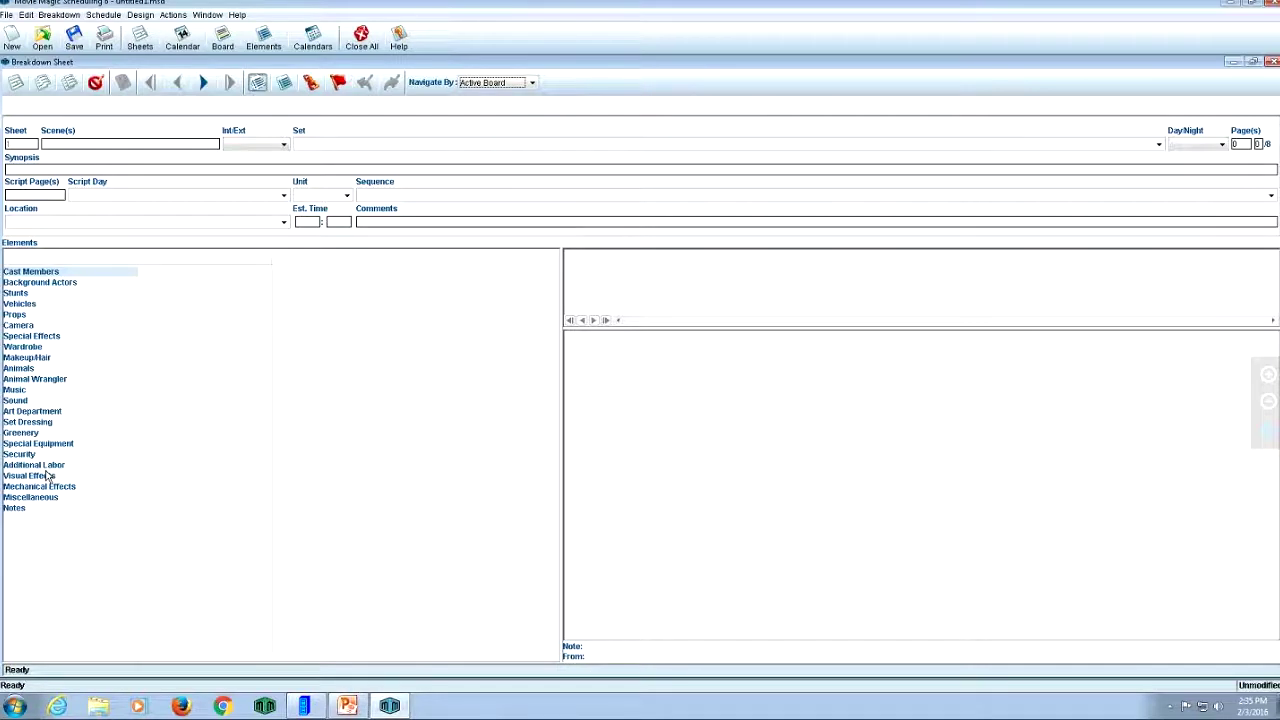
click(53, 143)
Step: Enter scene number 1, briefly adding scenes 3 and 5 before removing them
text(1)
key(Tab)
click(108, 143)
text(,3,5)
key(BackSpace)
key(BackSpace)
key(BackSpace)
key(BackSpace)
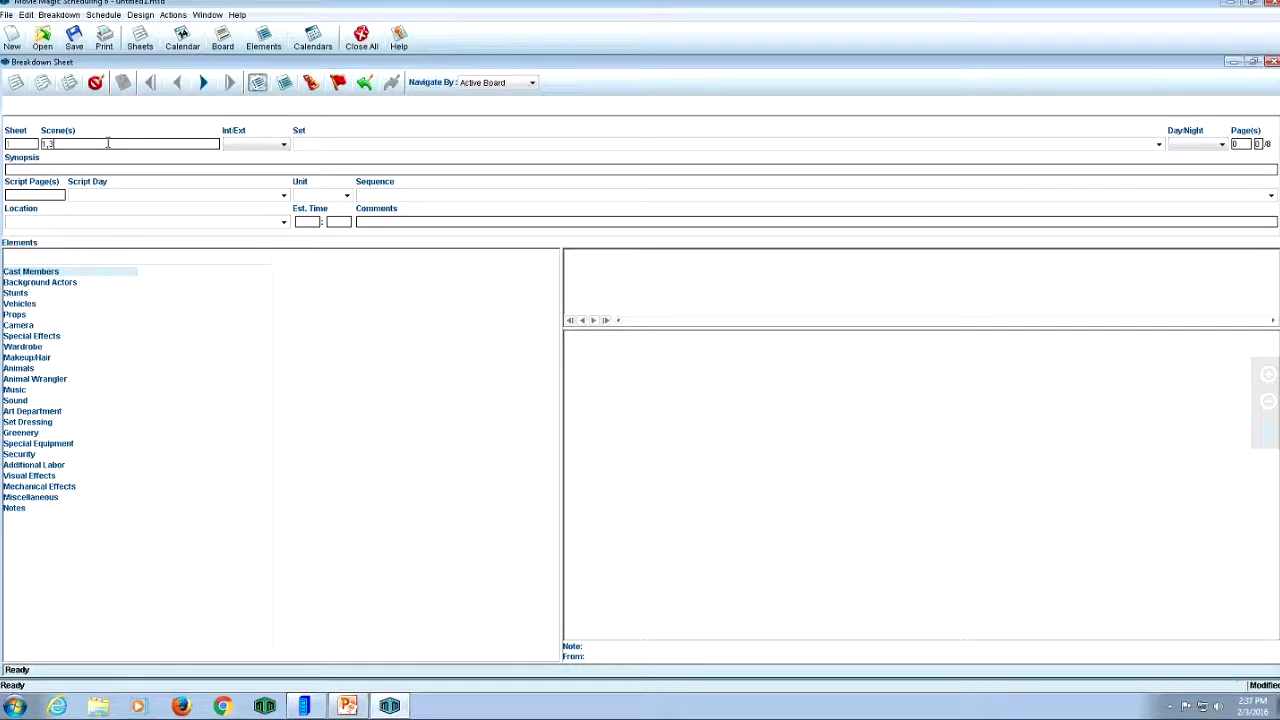
key(Tab)
Step: Mark the scene as INT in the Int/Ext field
click(284, 144)
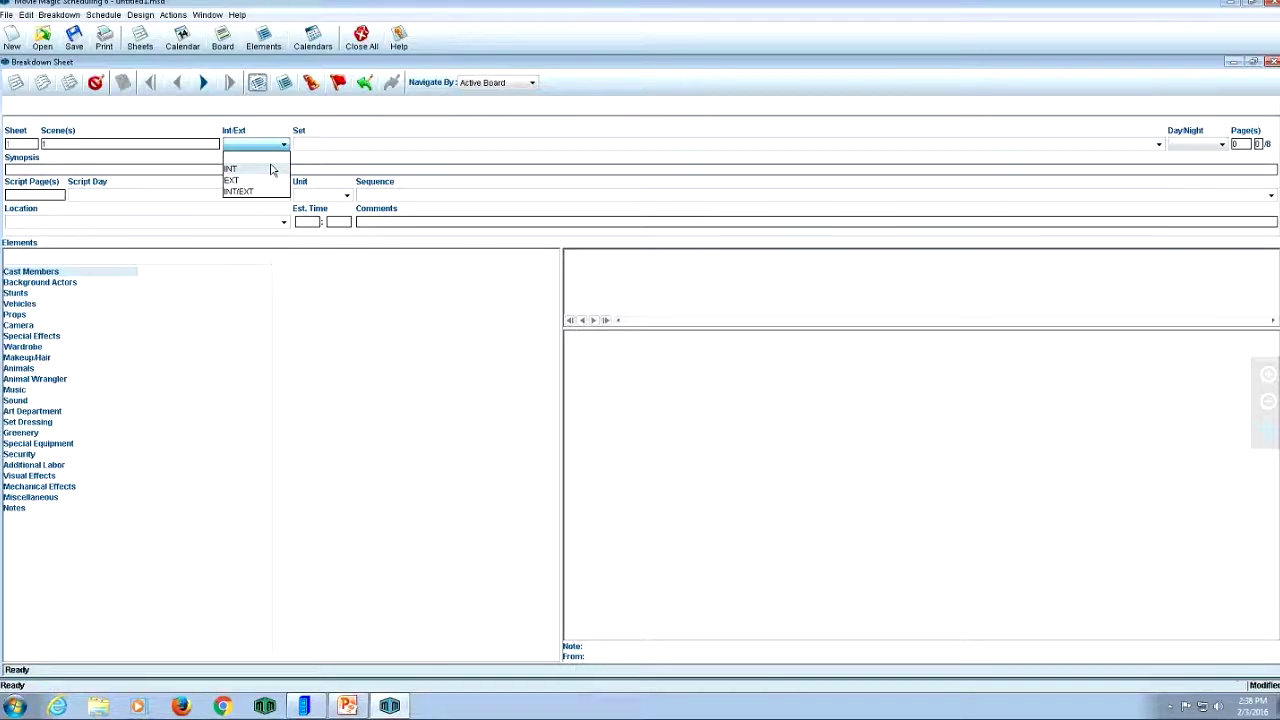
click(270, 170)
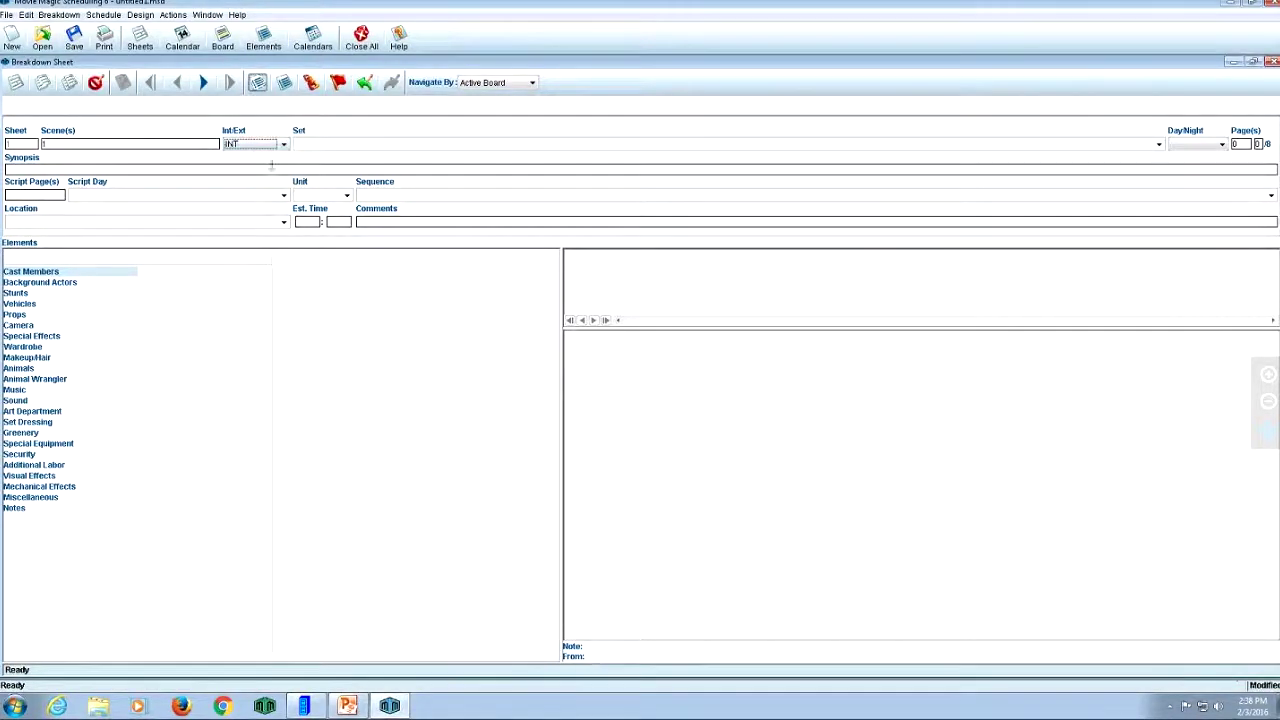
click(322, 146)
Step: Enter WILL'S HOUSE - LIVING ROOM as the Set, adding it as a new Set element
text(WILL'S HOUSE -)
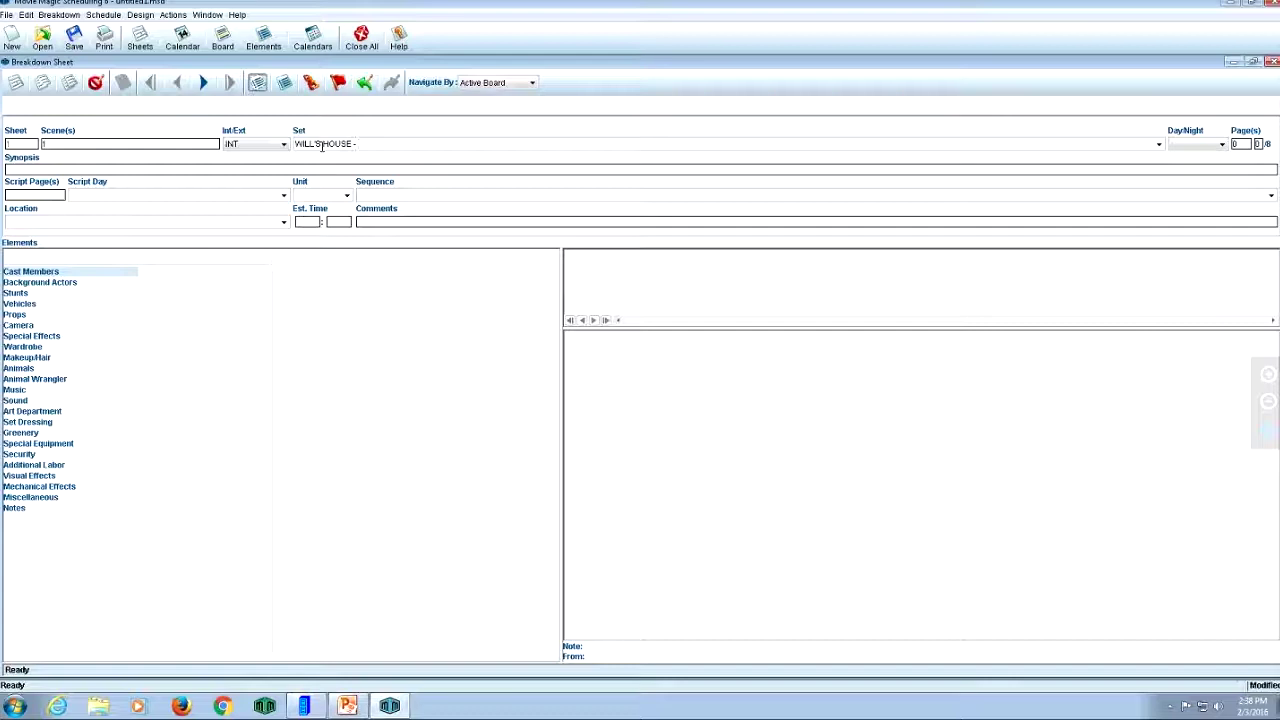
text( LIVING ROOM)
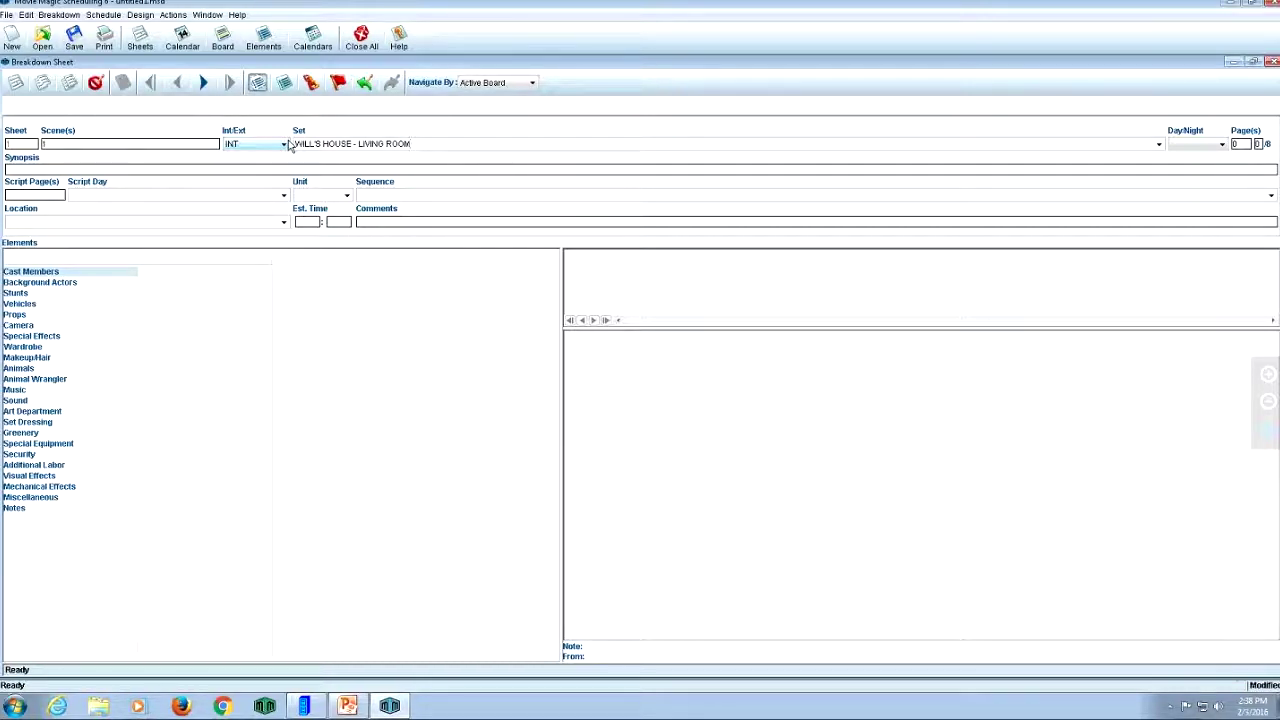
key(Return)
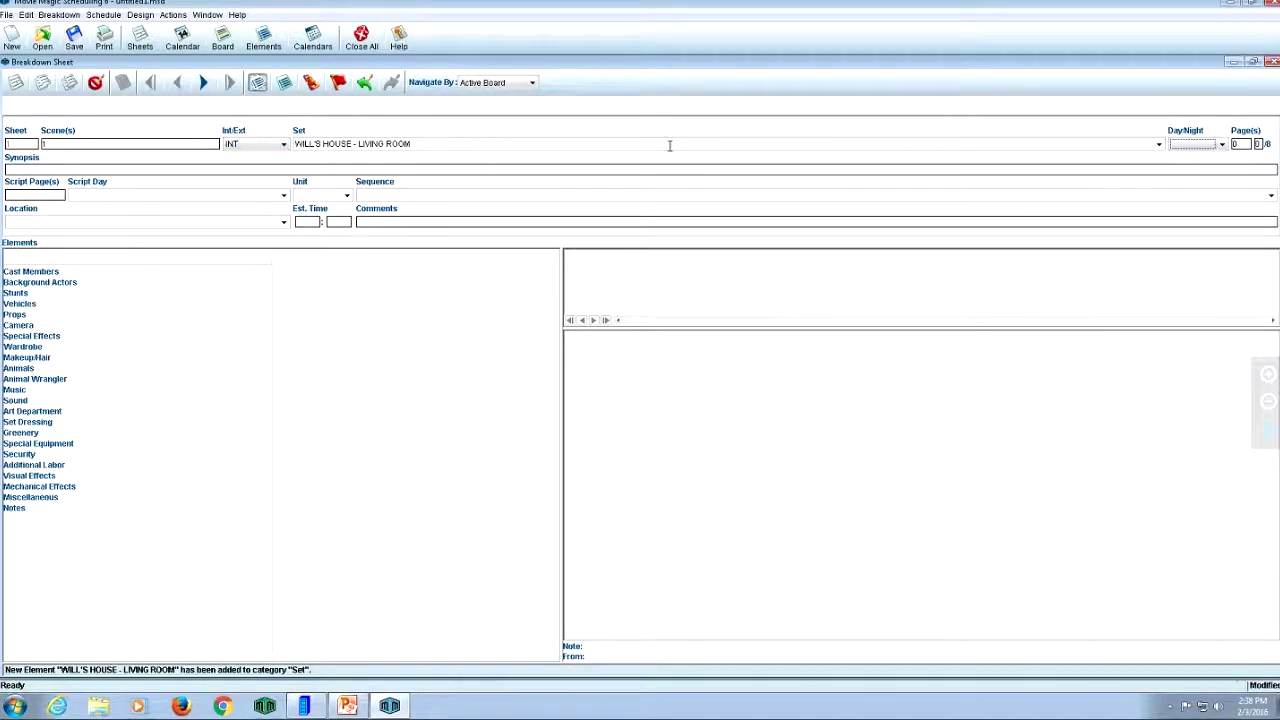
click(1159, 145)
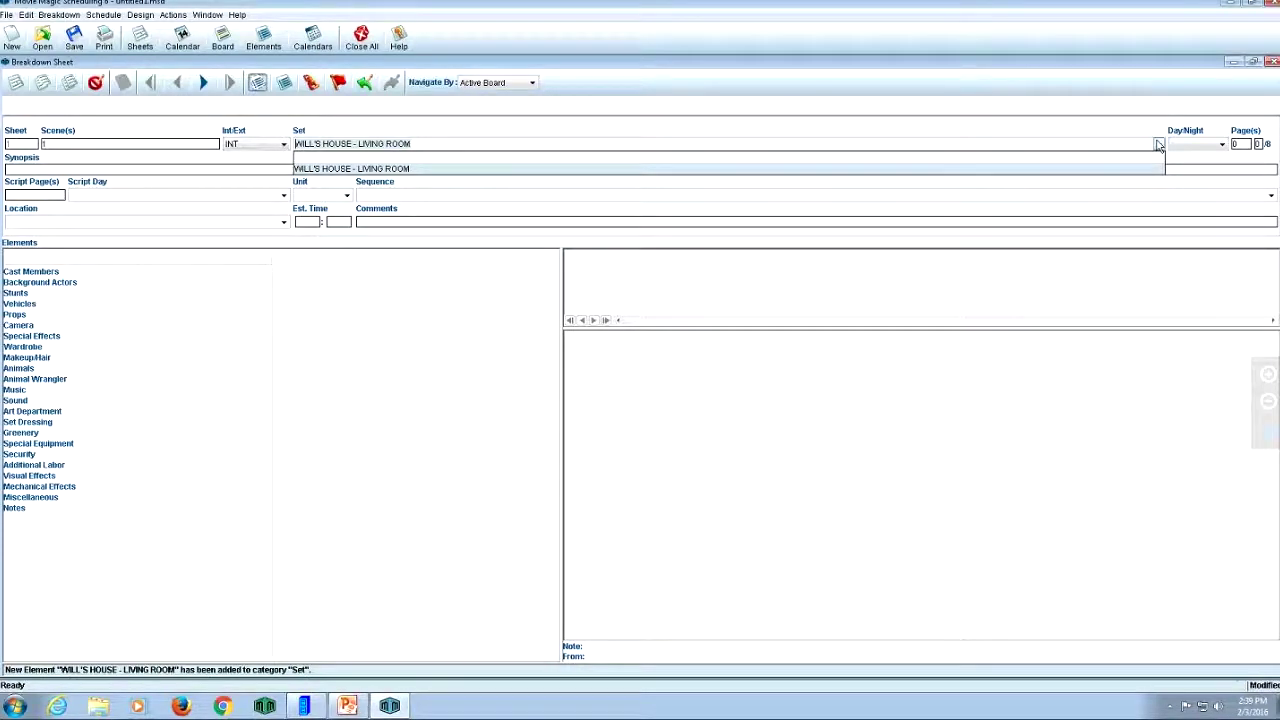
Step: Replace the Set with WILL'S HOME and check that both sets are now stored in the list
text(WILL'S HOM)
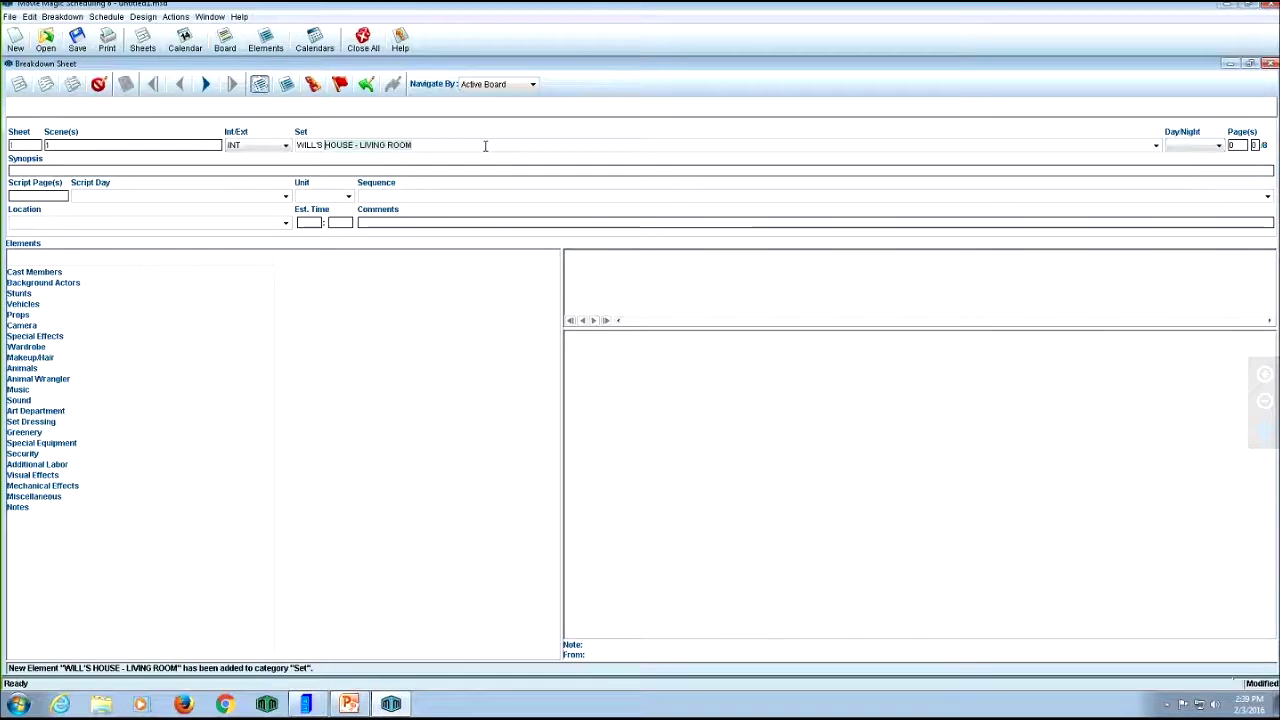
text(E)
key(Tab)
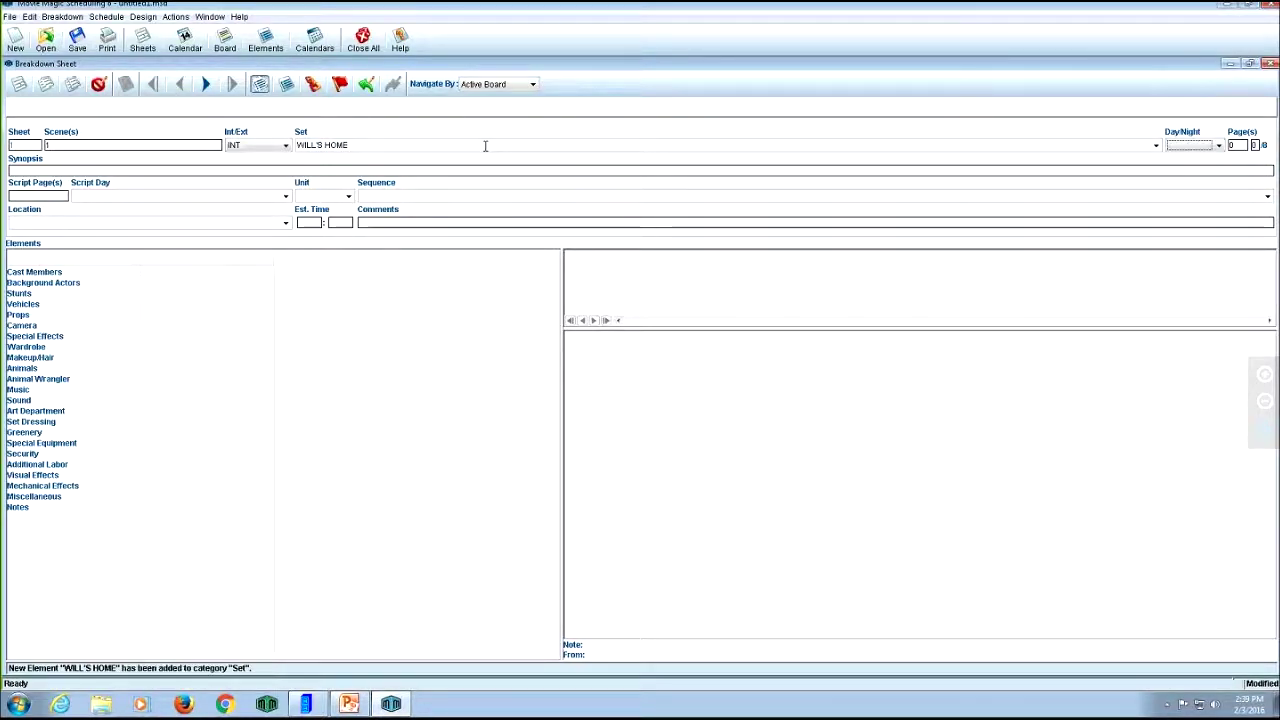
click(1156, 145)
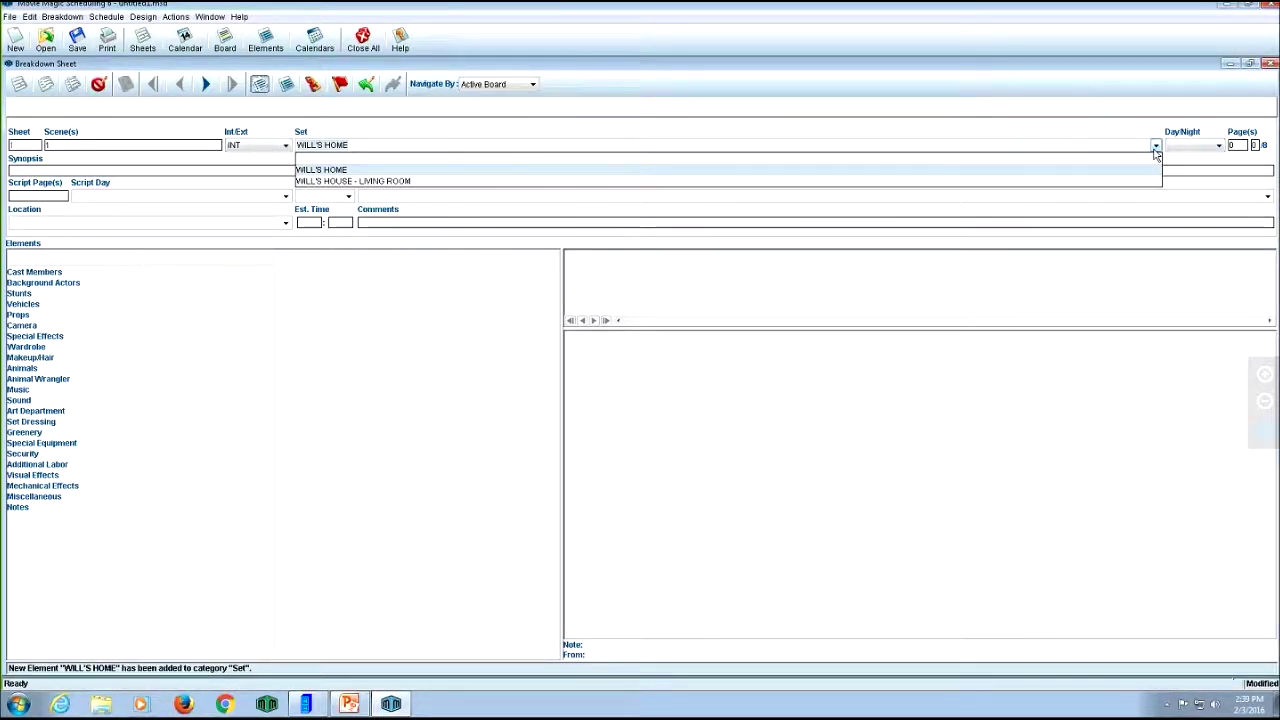
click(1132, 136)
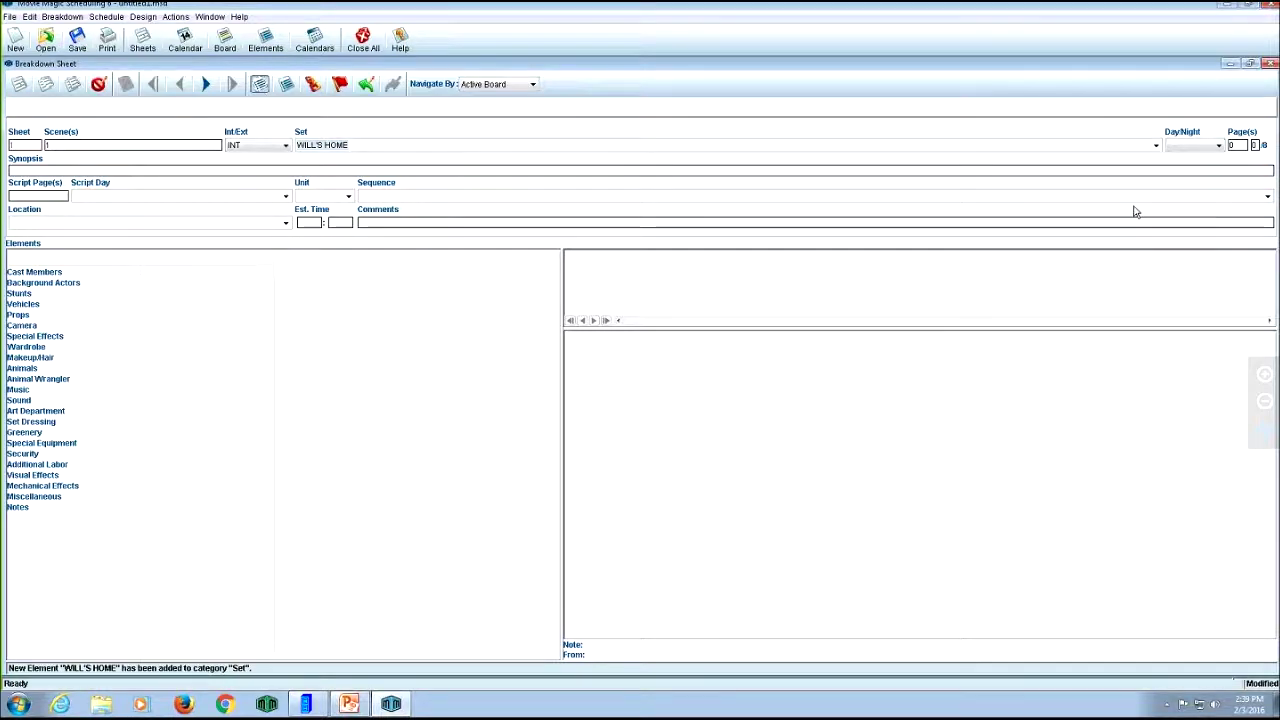
Step: Set the WILL'S HOME scene to INT and Day after briefly trying Night and EXT
click(1178, 145)
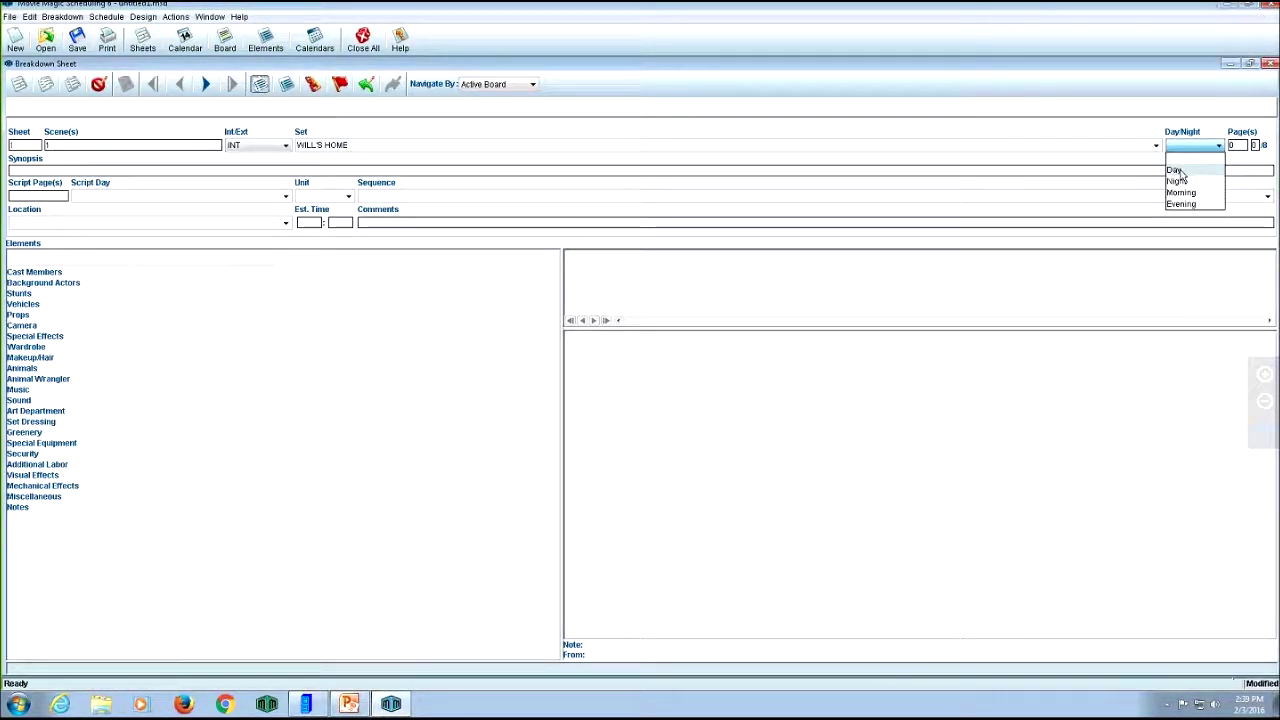
click(1176, 170)
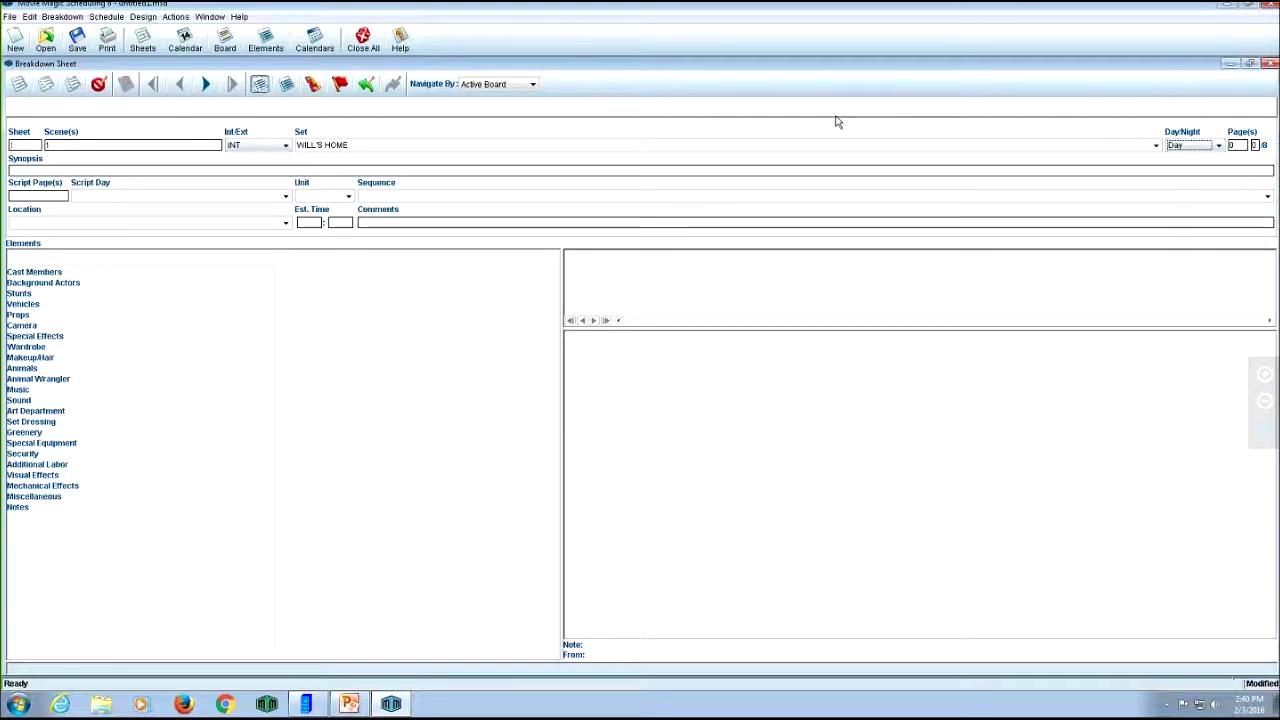
click(1196, 148)
click(1178, 181)
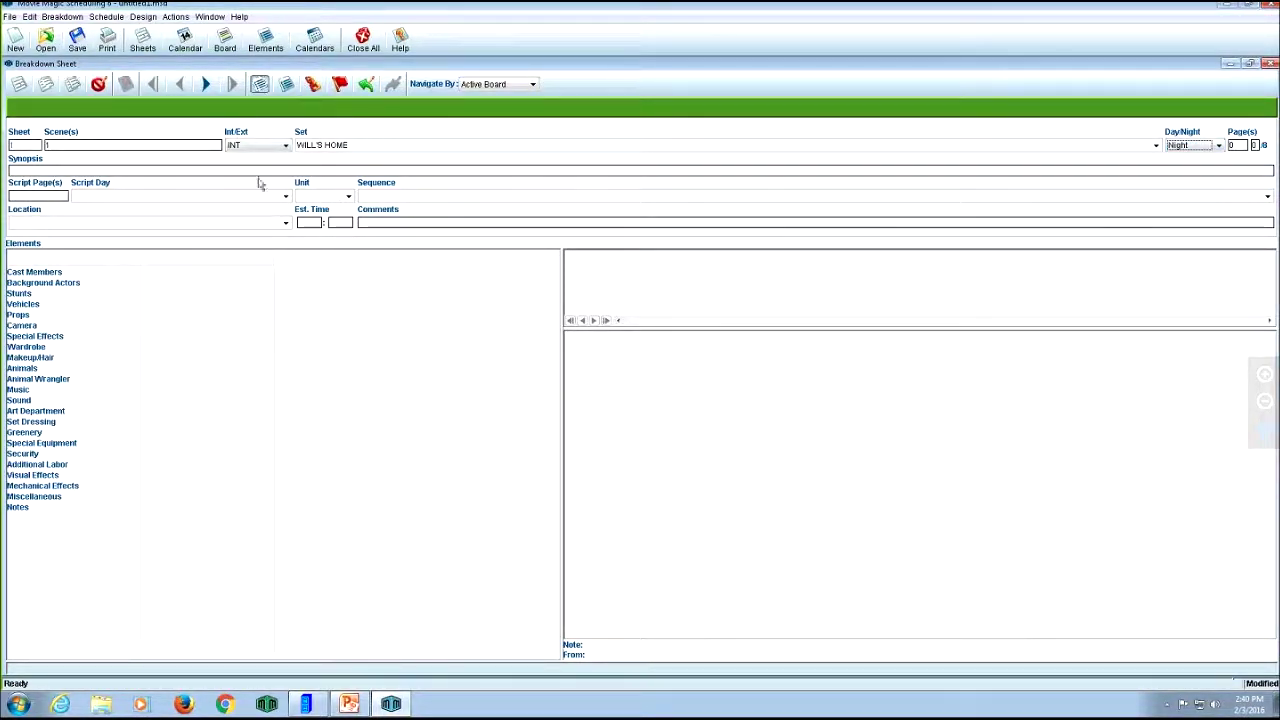
click(261, 147)
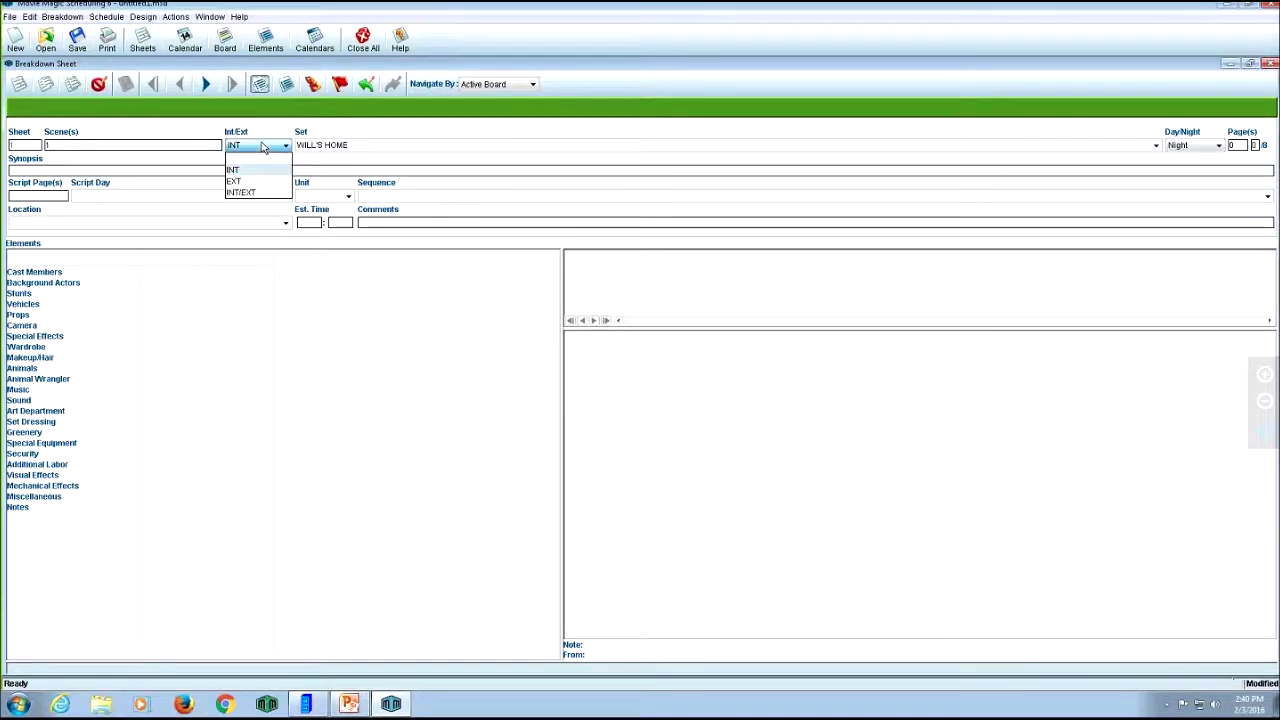
click(270, 176)
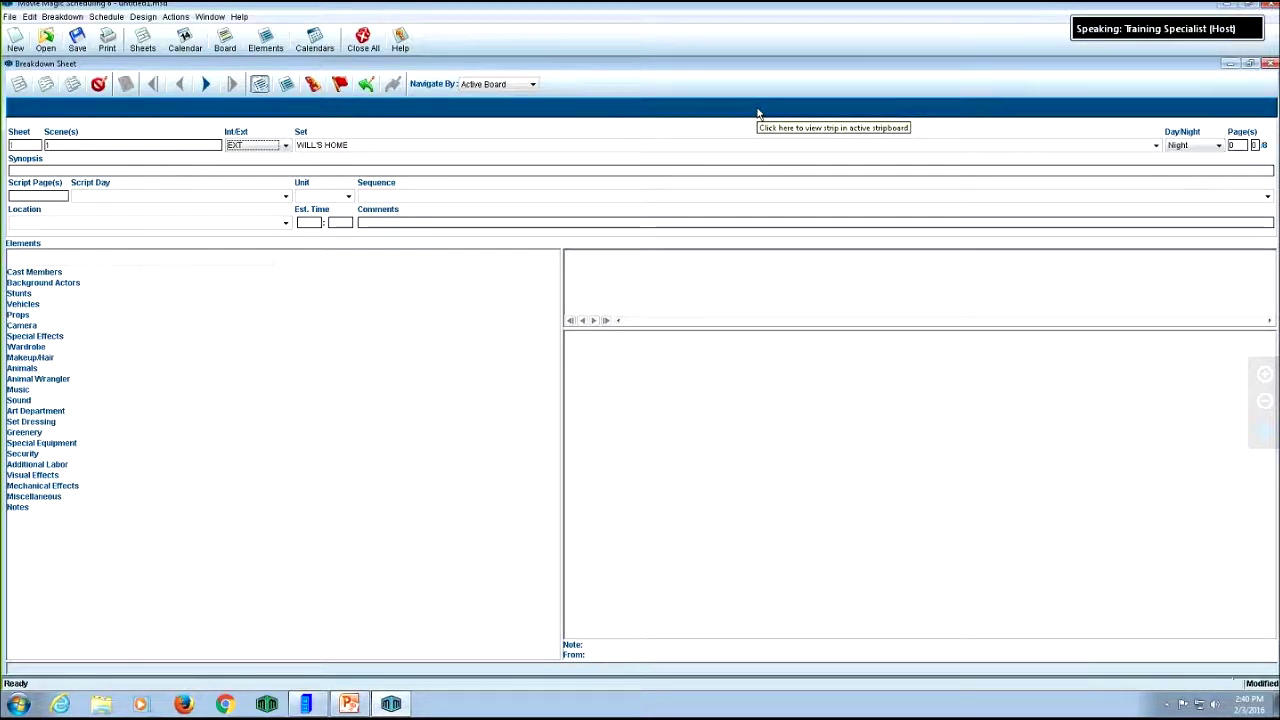
click(1204, 146)
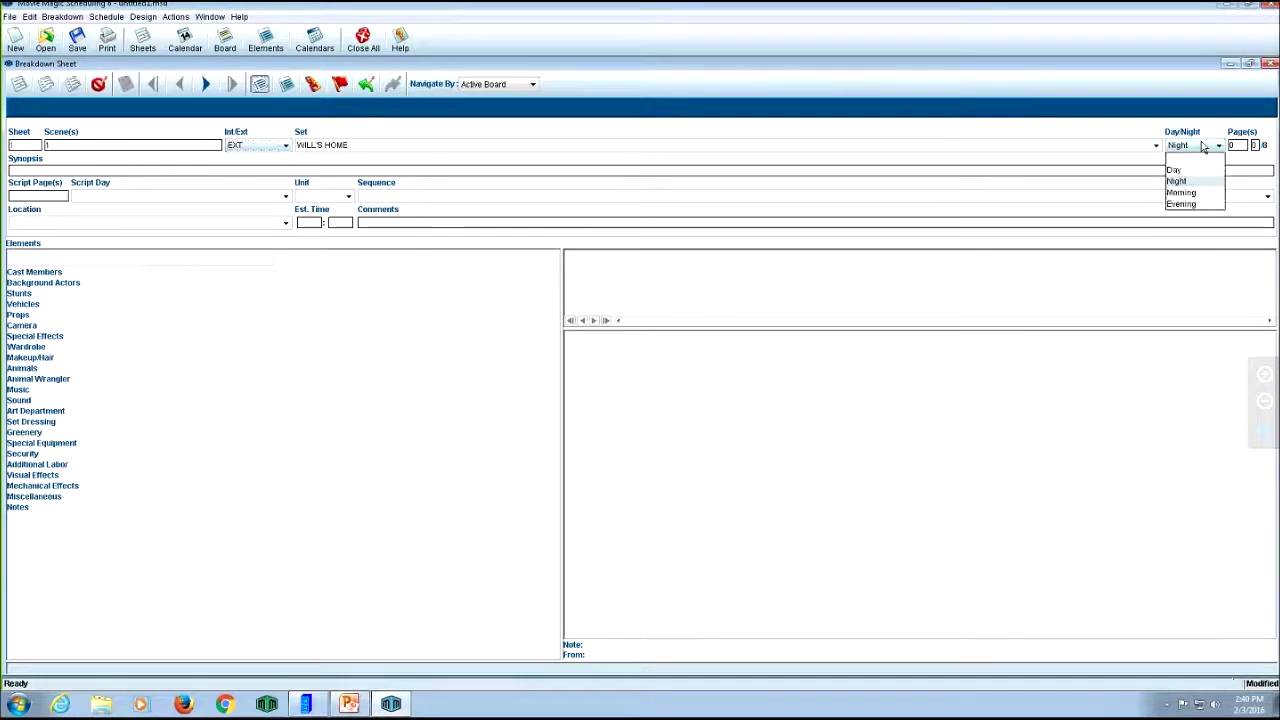
click(1180, 170)
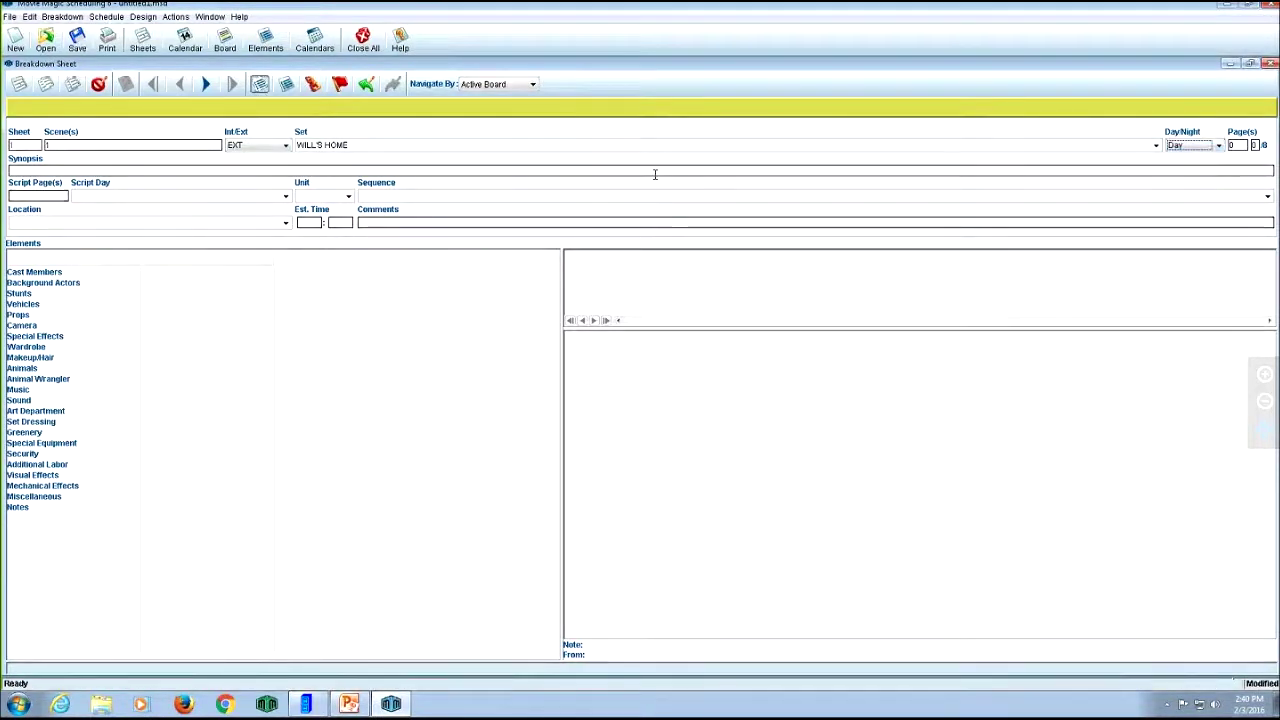
click(276, 150)
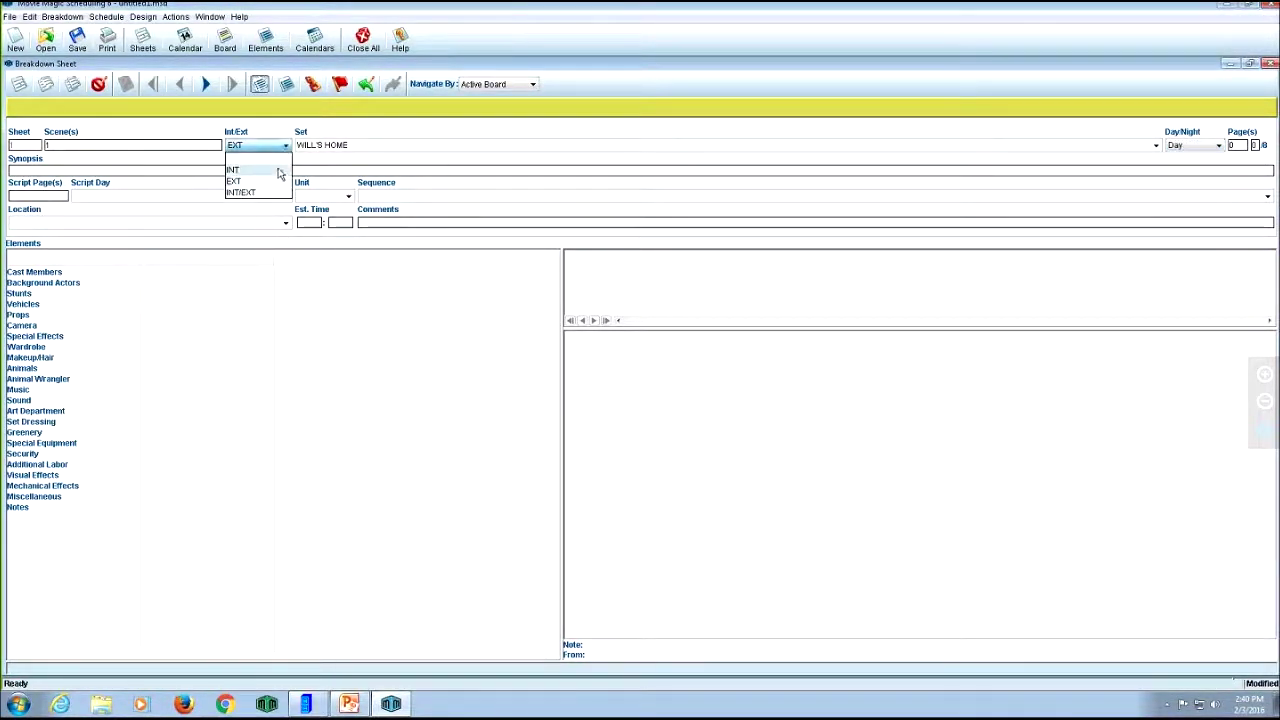
click(279, 170)
click(1233, 146)
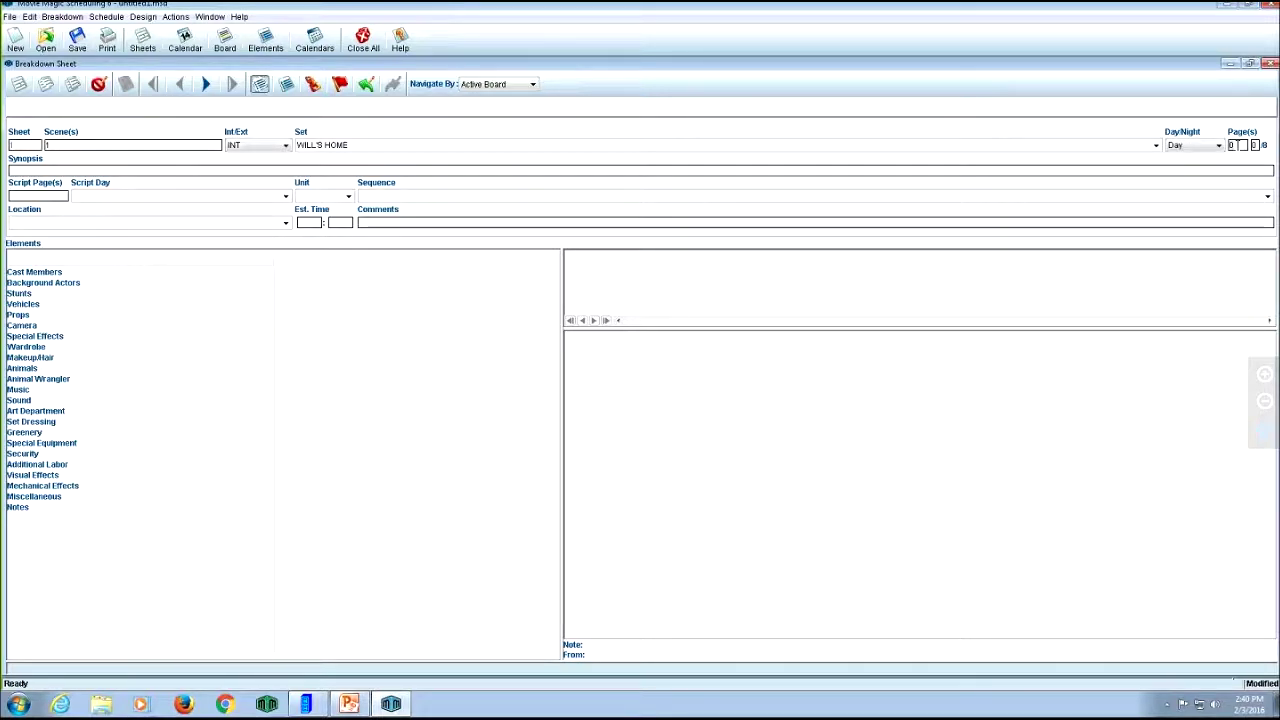
Step: Show the Day, Night, Morning and Evening time-of-day options for the scene
click(1204, 147)
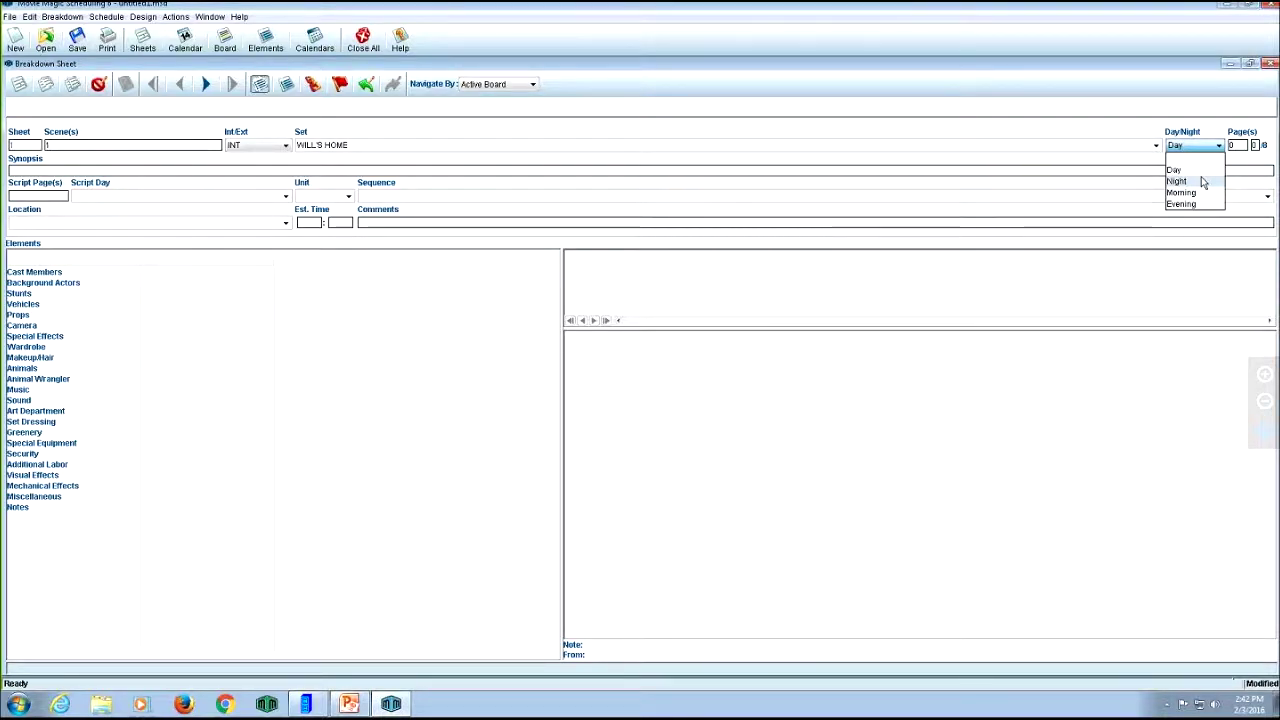
key(super)
key(super)
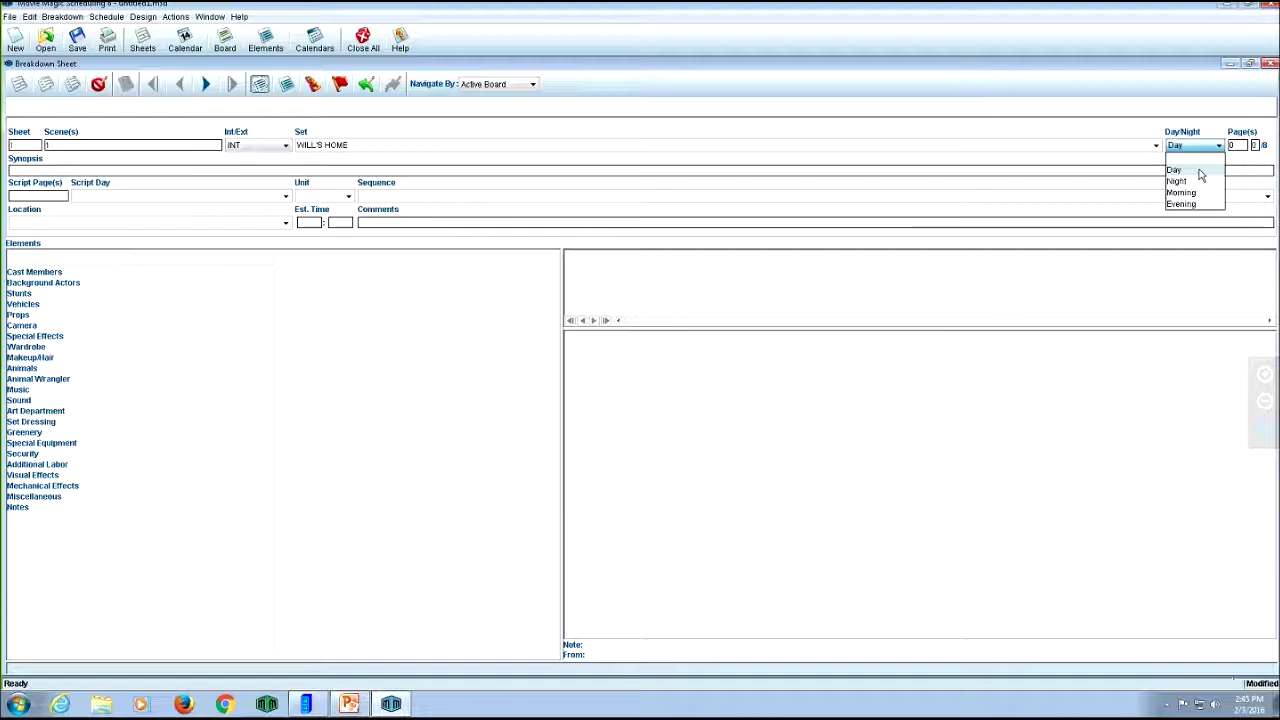
Step: Close the time-of-day list, keeping Day selected, and go to the Page(s) field
click(1176, 170)
click(1236, 145)
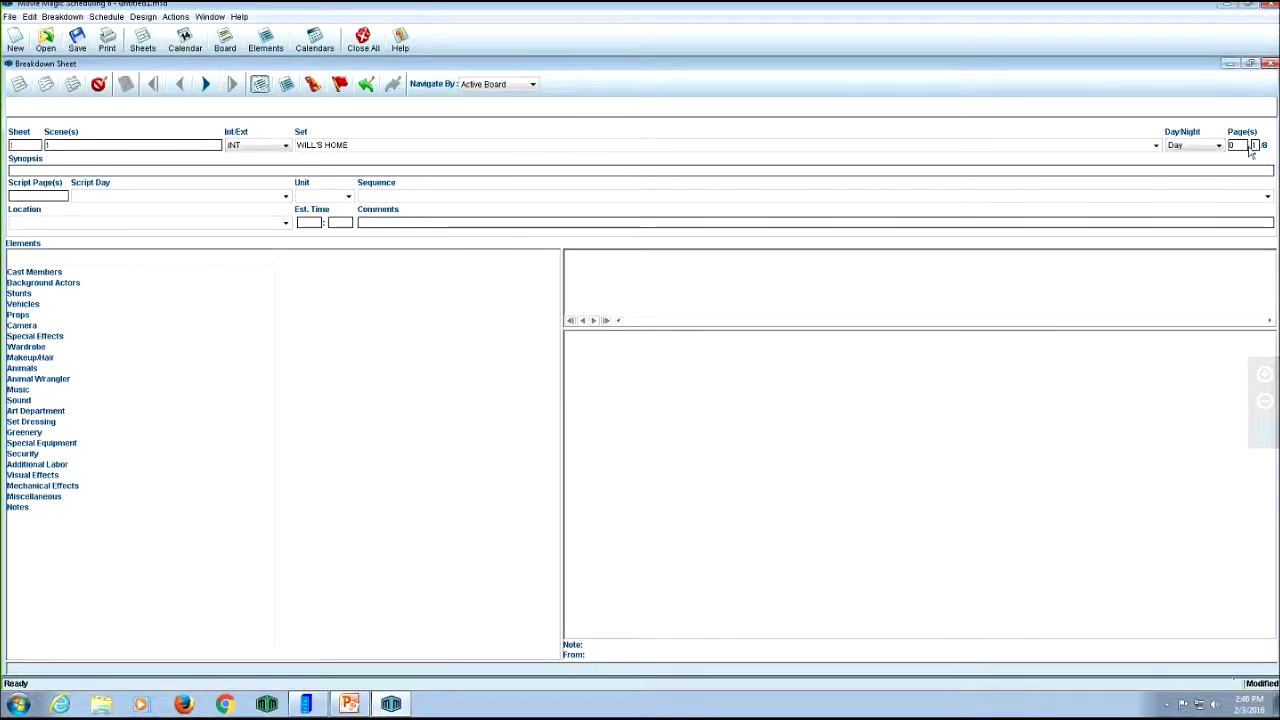
Step: Enter 1 as the whole-page count for scene 1
text(1)
click(1255, 146)
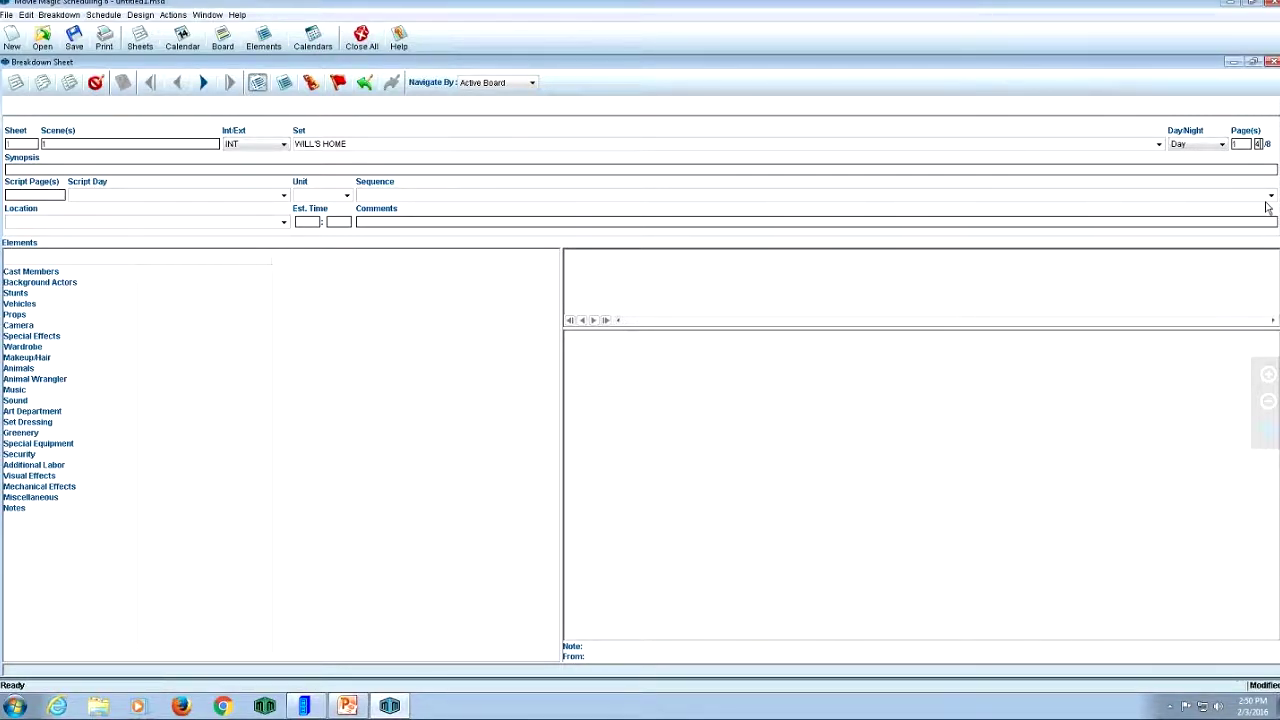
Step: Clear the page count and enter the synopsis 'Will calls Cristelle'
click(1247, 146)
key(BackSpace)
text(WILL)
key(BackSpace)
key(BackSpace)
key(BackSpace)
key(BackSpace)
text(Will calls Cristelle)
Step: Enter 1 as the script page and D1 as the script day
click(46, 194)
text(1)
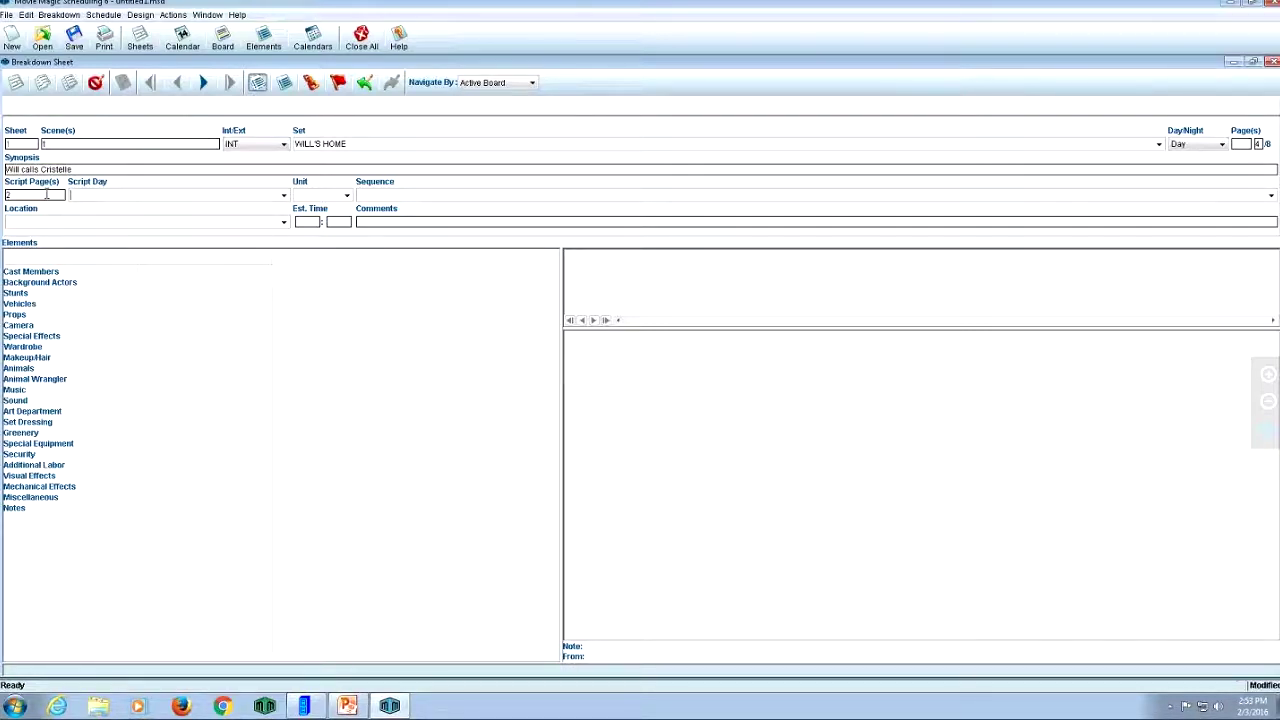
text(D1)
key(Tab)
Step: Keep D1 selected in the Script Day dropdown list
click(283, 195)
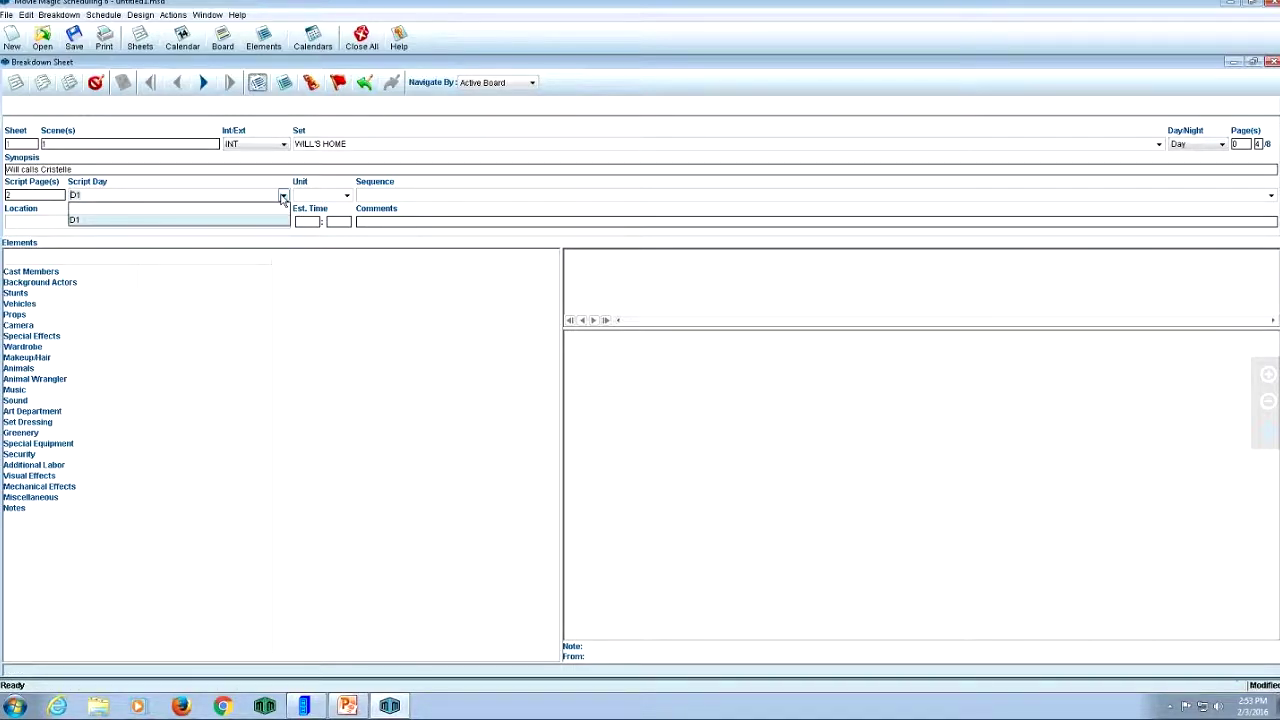
click(283, 196)
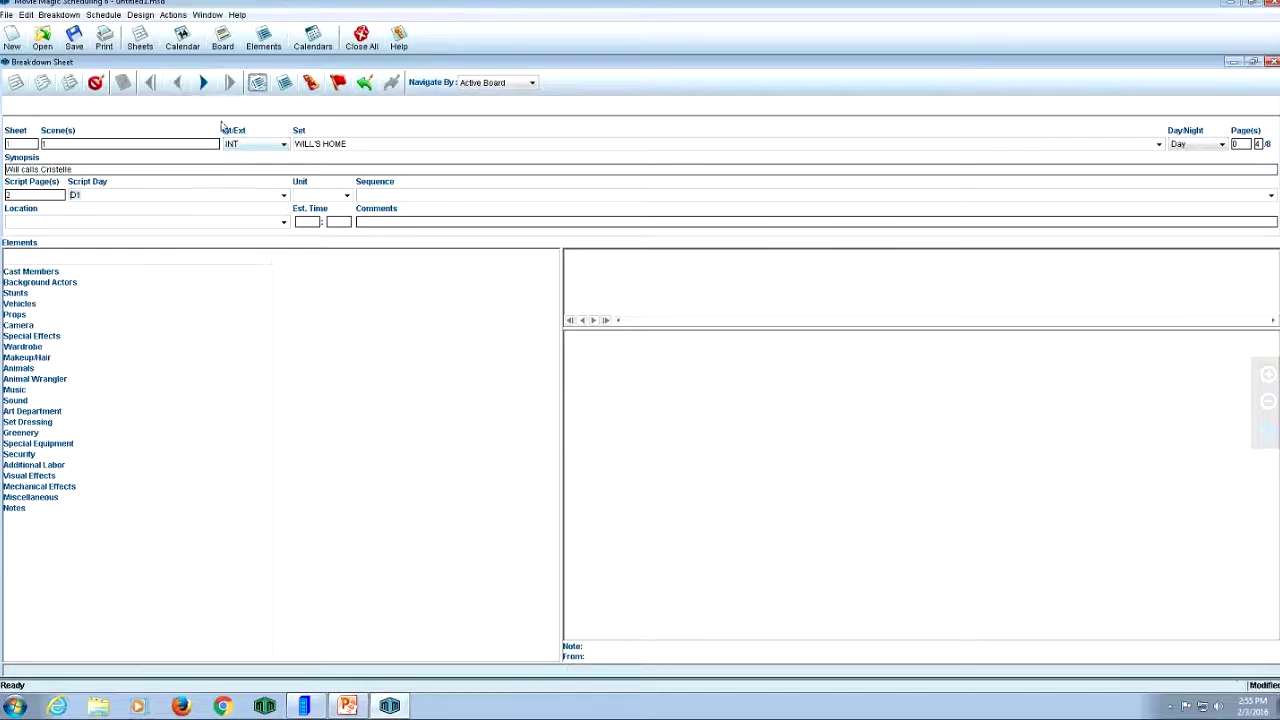
click(124, 194)
click(284, 195)
click(284, 195)
click(1159, 144)
click(229, 195)
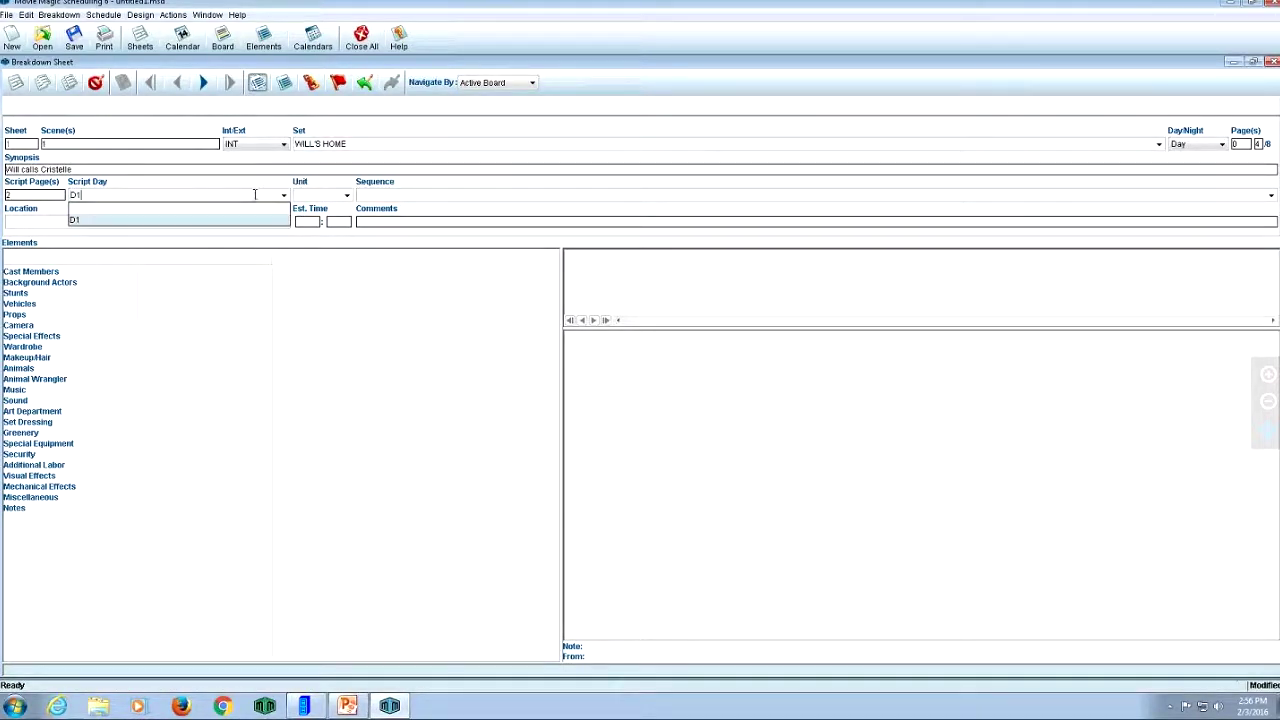
click(347, 197)
click(347, 197)
click(1271, 196)
click(1271, 196)
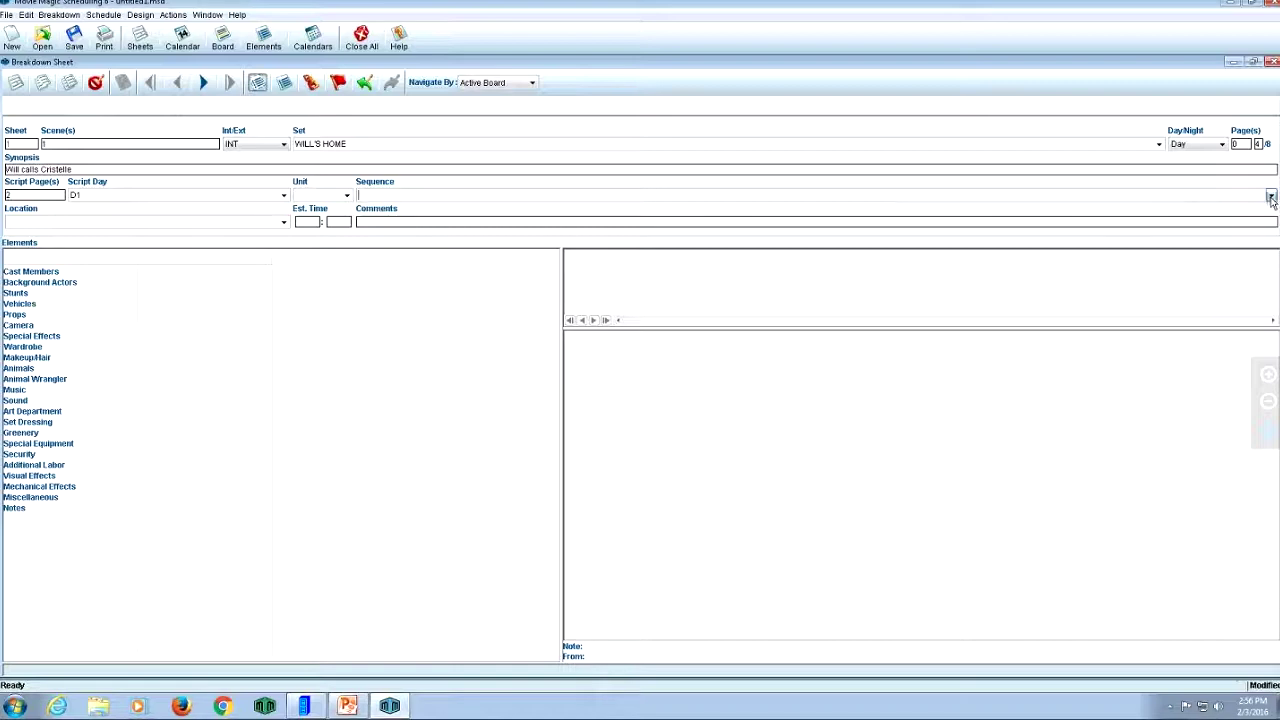
click(316, 194)
Step: Add 1st and 2nd as unit values, then set the sheet's unit to 1st
text(1st)
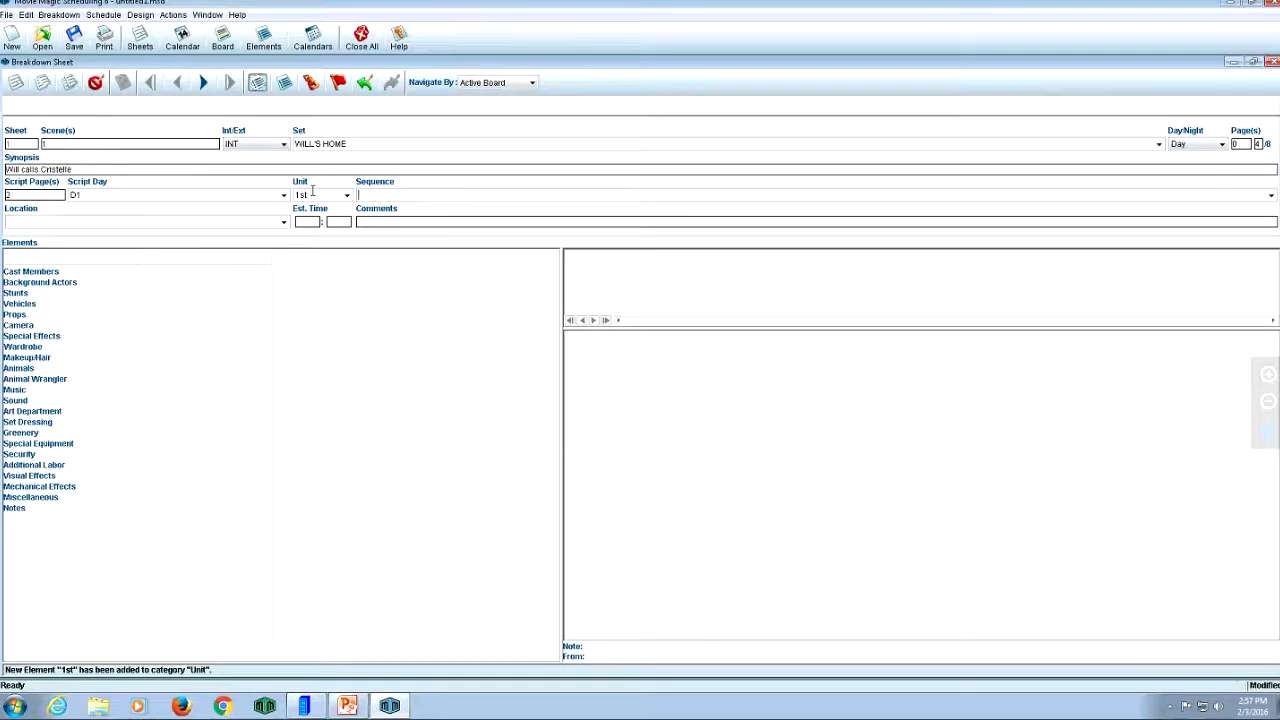
click(312, 190)
text(2nd)
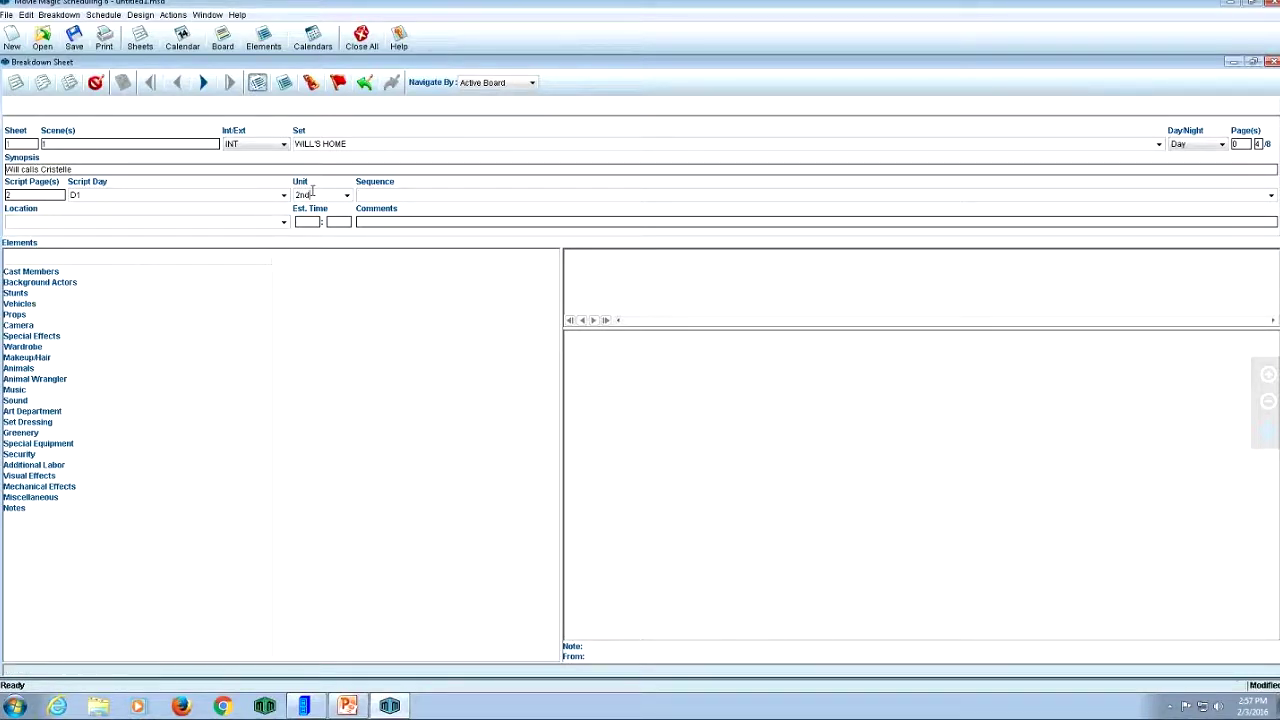
key(Tab)
key(Tab)
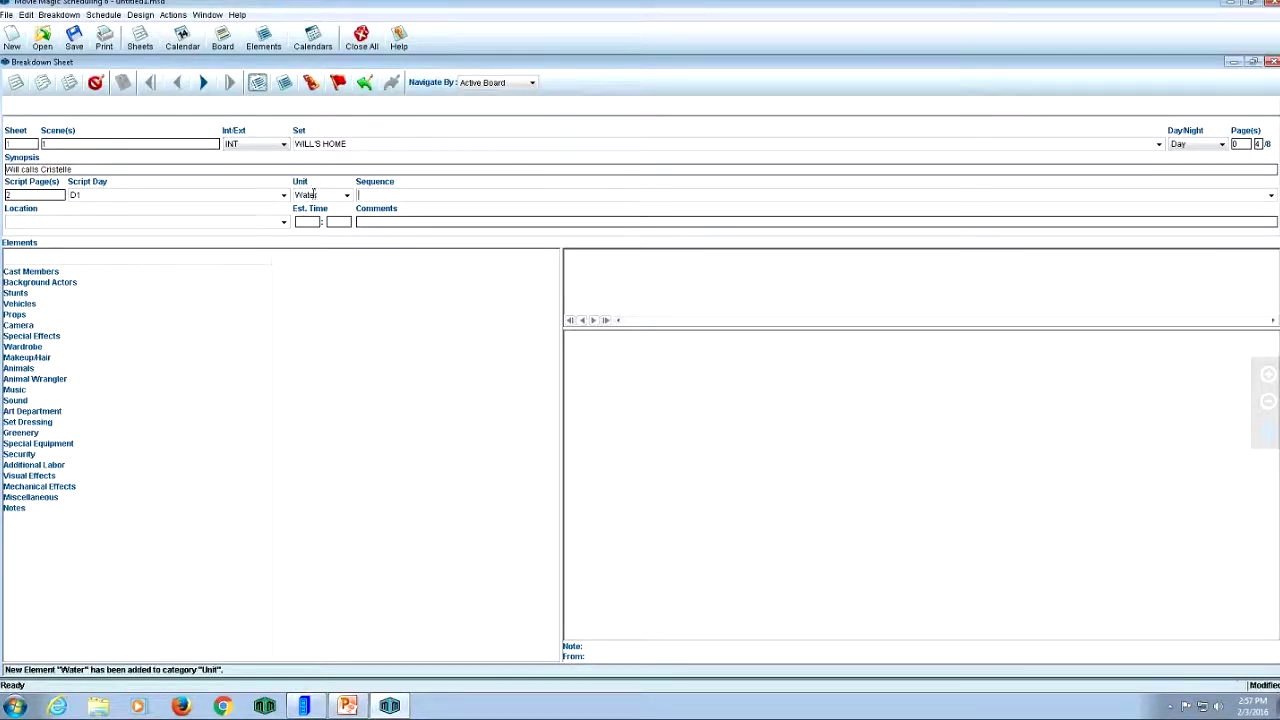
click(347, 195)
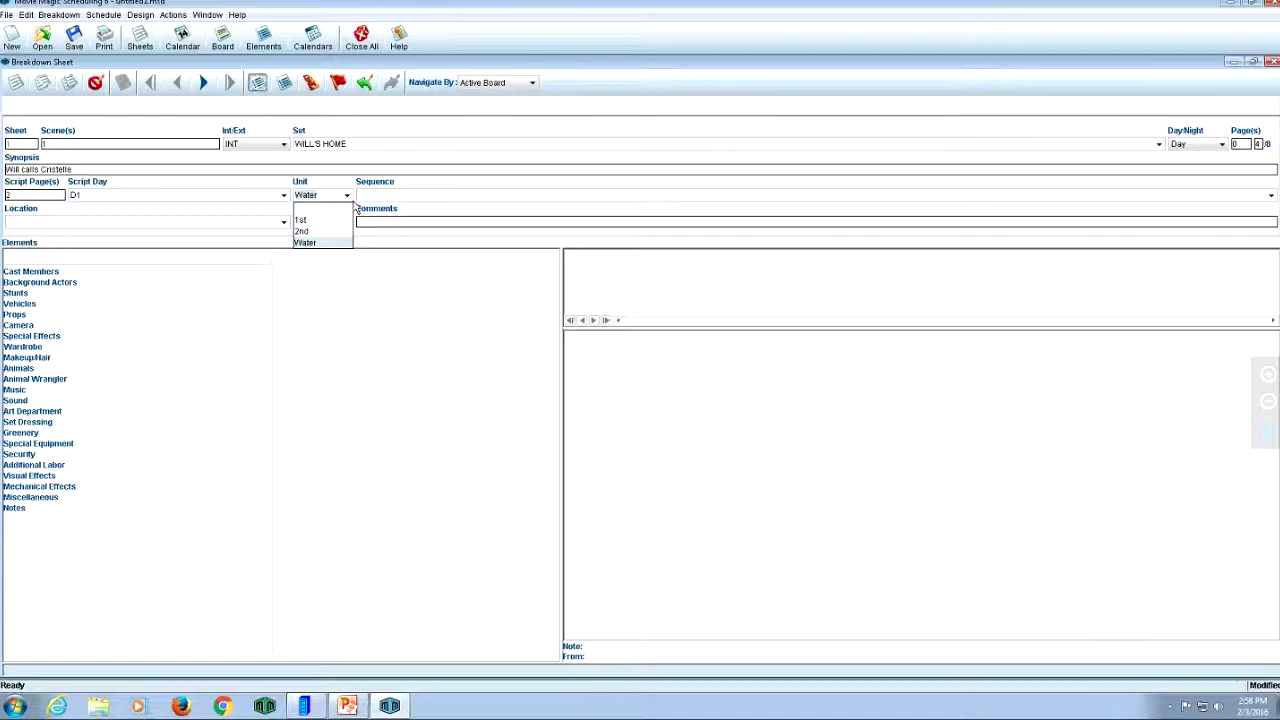
click(330, 219)
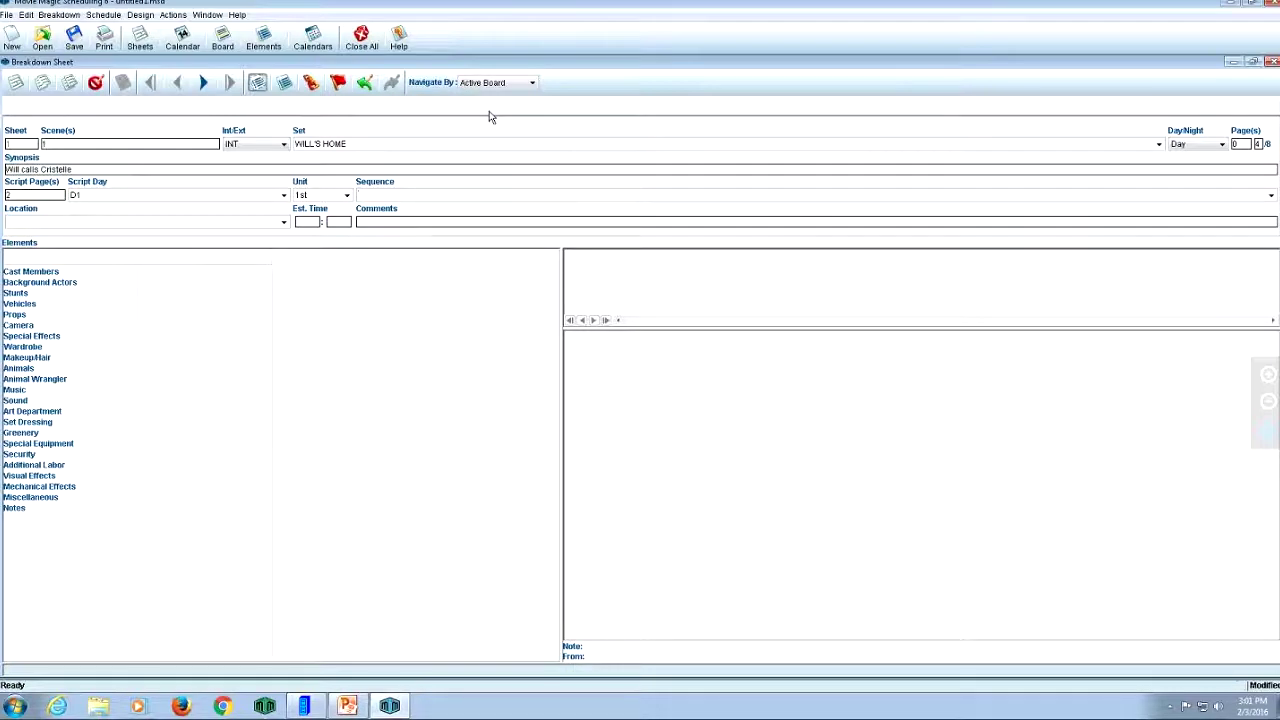
Step: Type 'confirm location' as the comment on the WILL'S HOME breakdown sheet
click(414, 221)
text(confirm location)
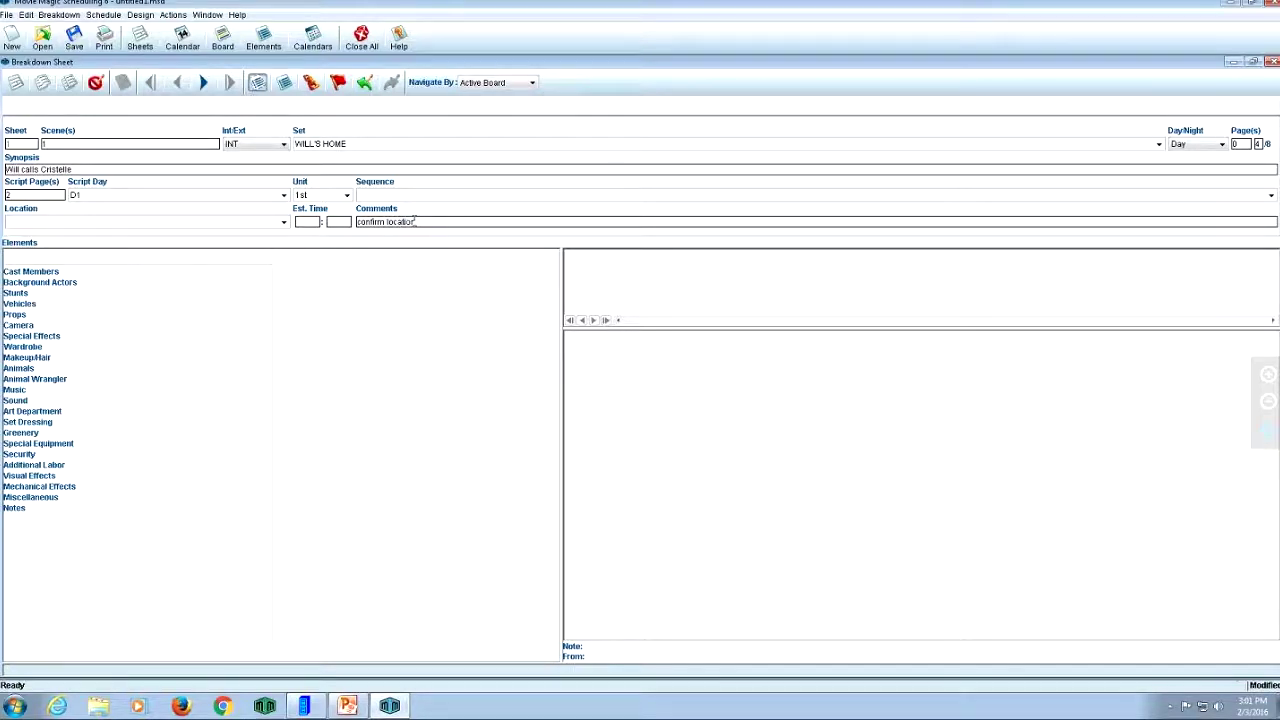
click(433, 197)
text(Stage 21)
key(Return)
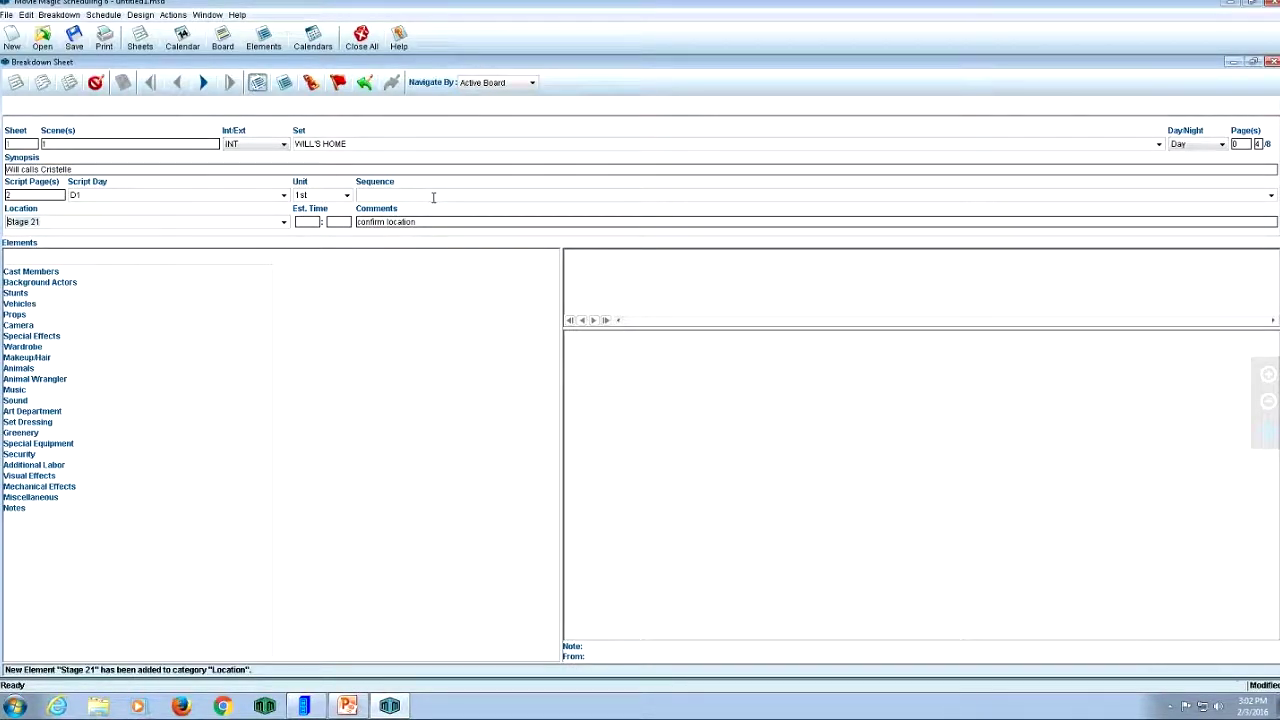
text(2835 N. Naim)
key(BackSpace)
text(omi St)
key(Return)
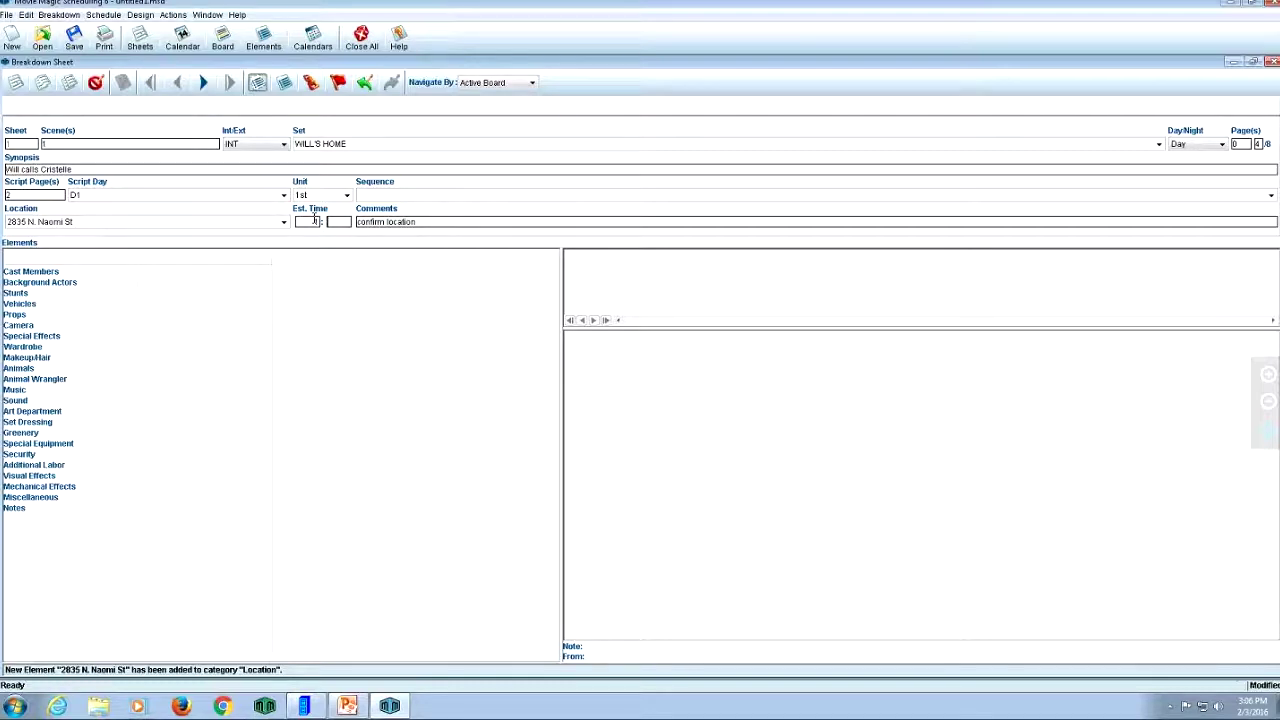
Step: Enter 30 minutes so the estimated time reads 1:30
text(30)
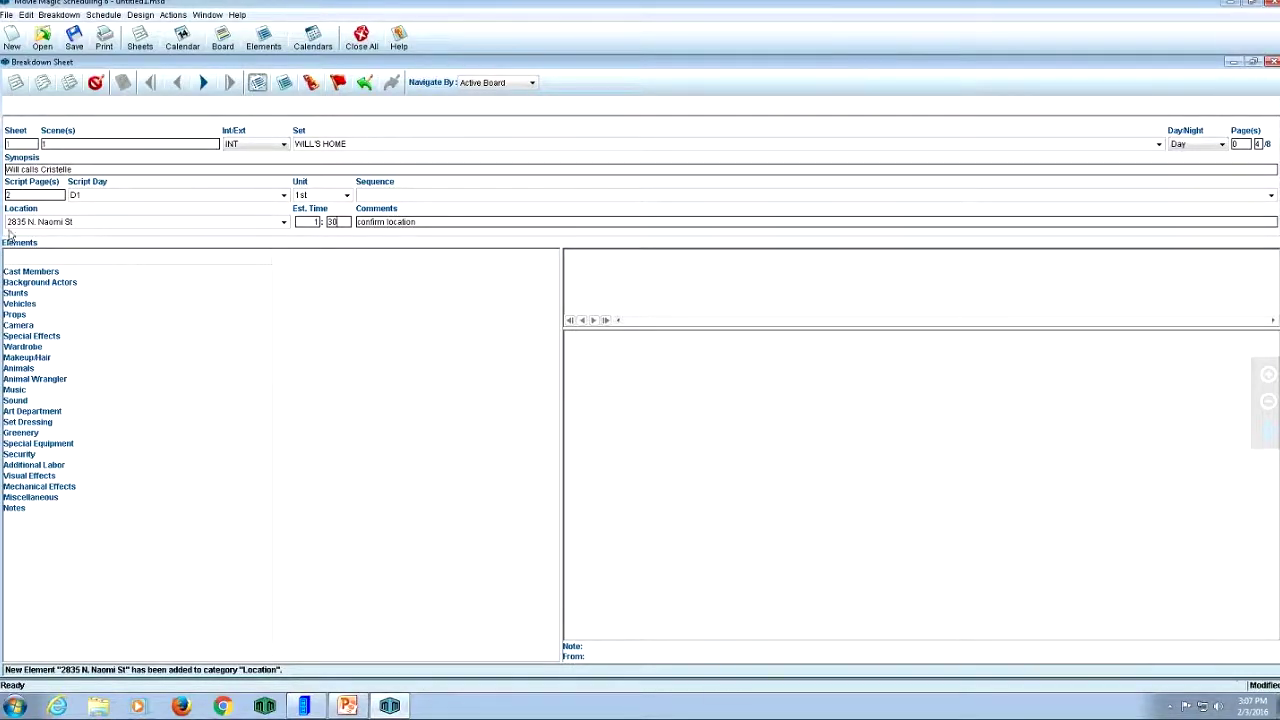
Step: Open the empty inline entry box beside Cast Members in the Elements list
click(85, 277)
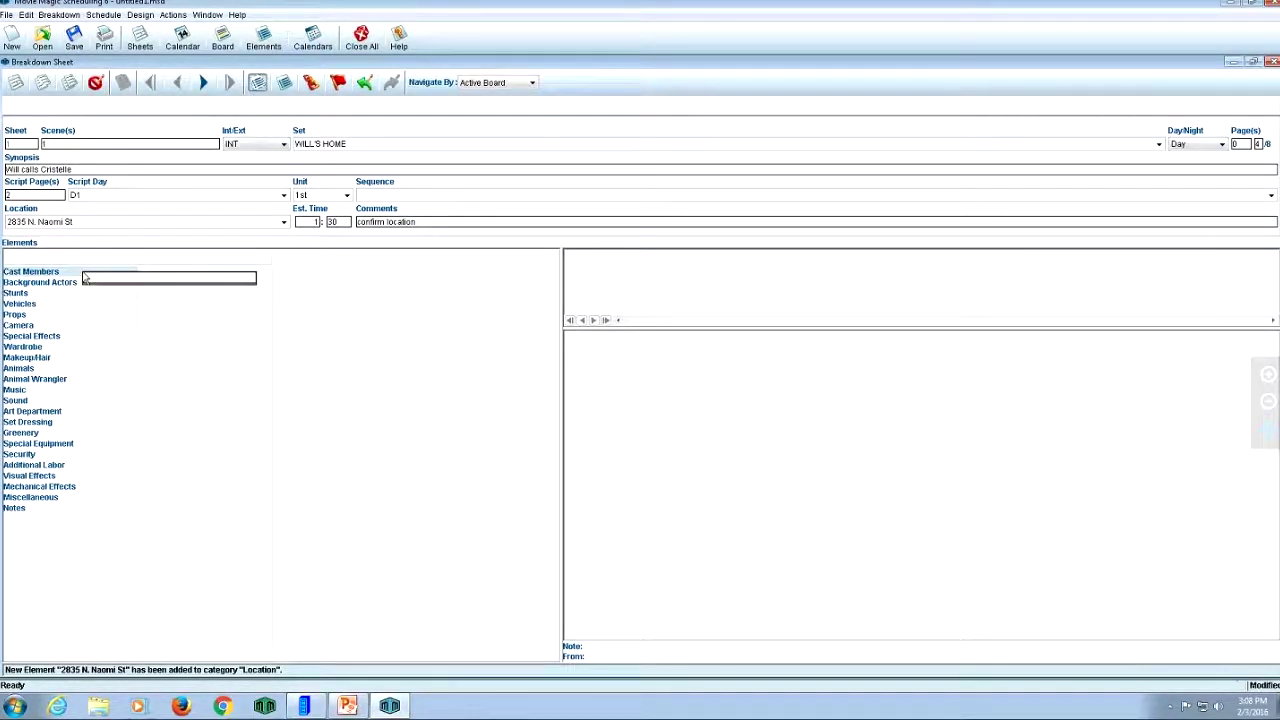
click(231, 348)
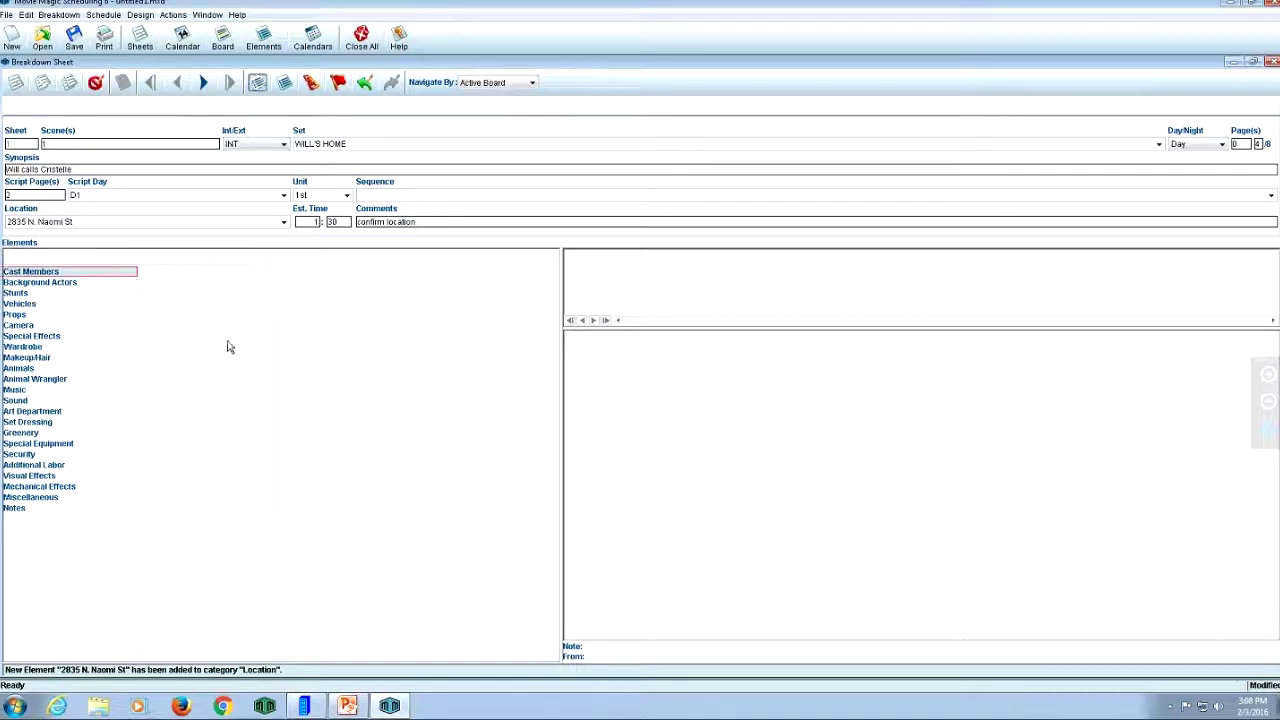
click(50, 270)
click(35, 272)
click(91, 271)
click(80, 270)
click(47, 272)
click(20, 274)
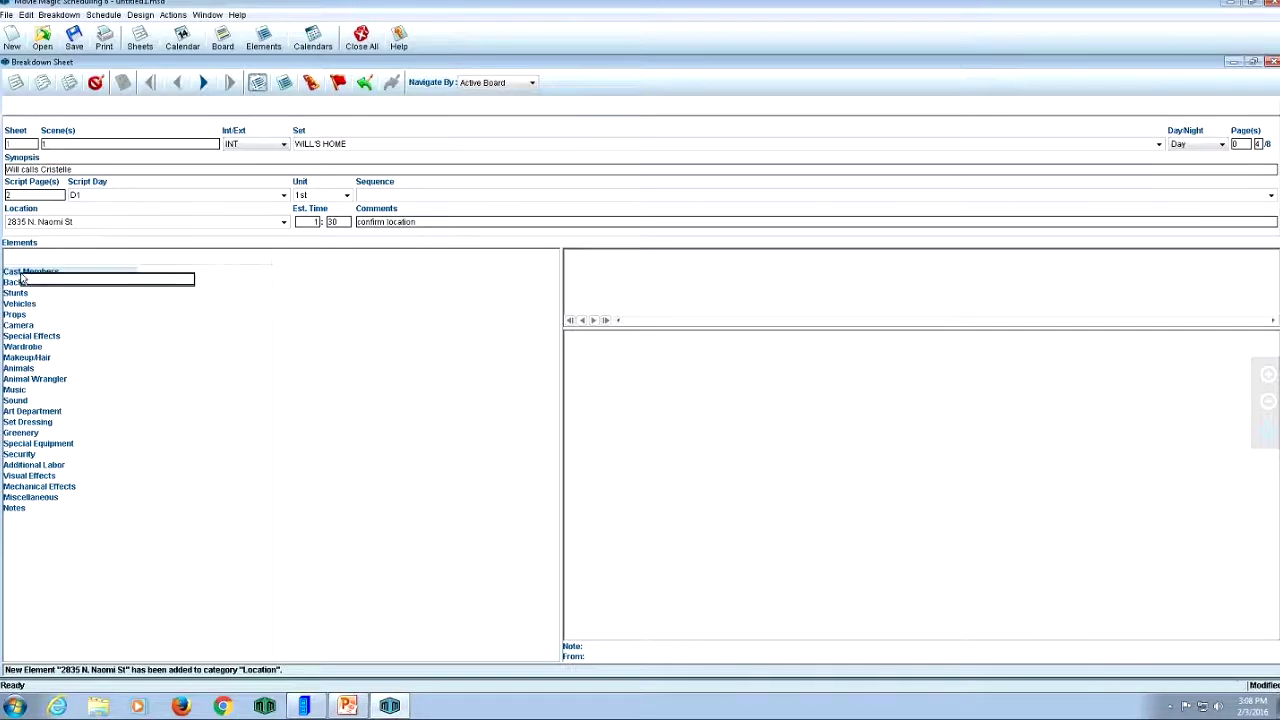
click(195, 353)
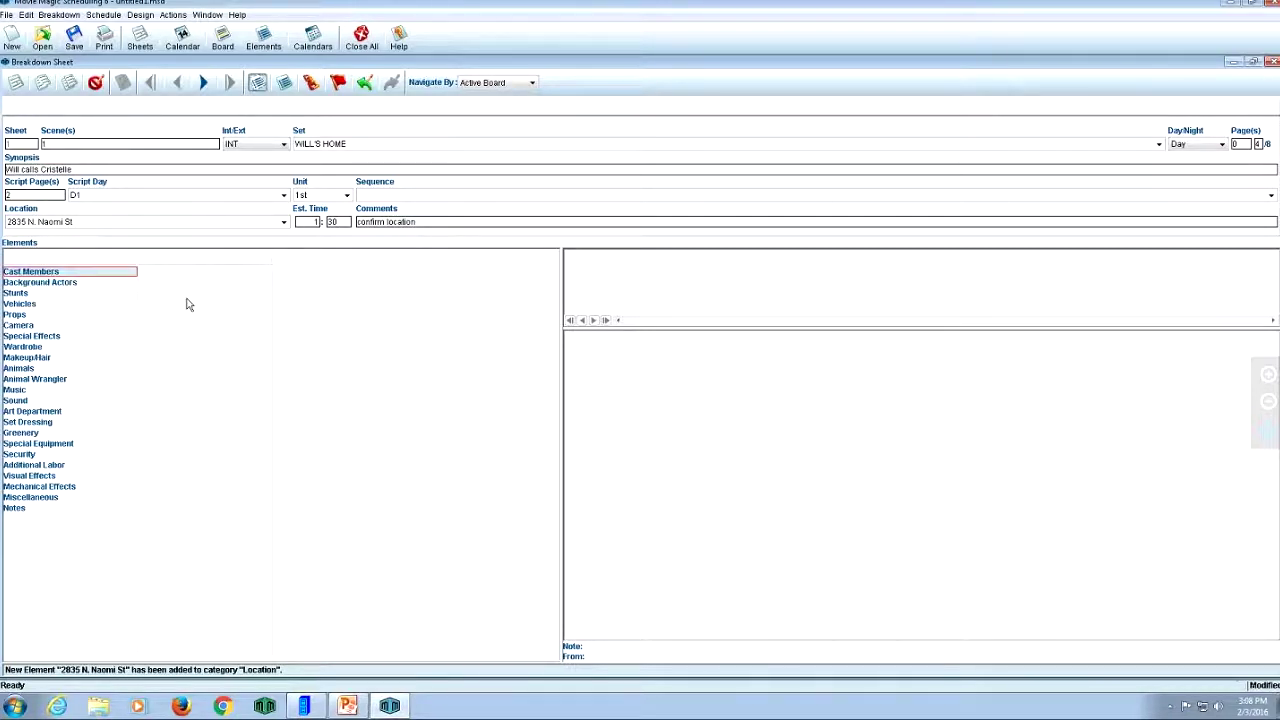
click(116, 277)
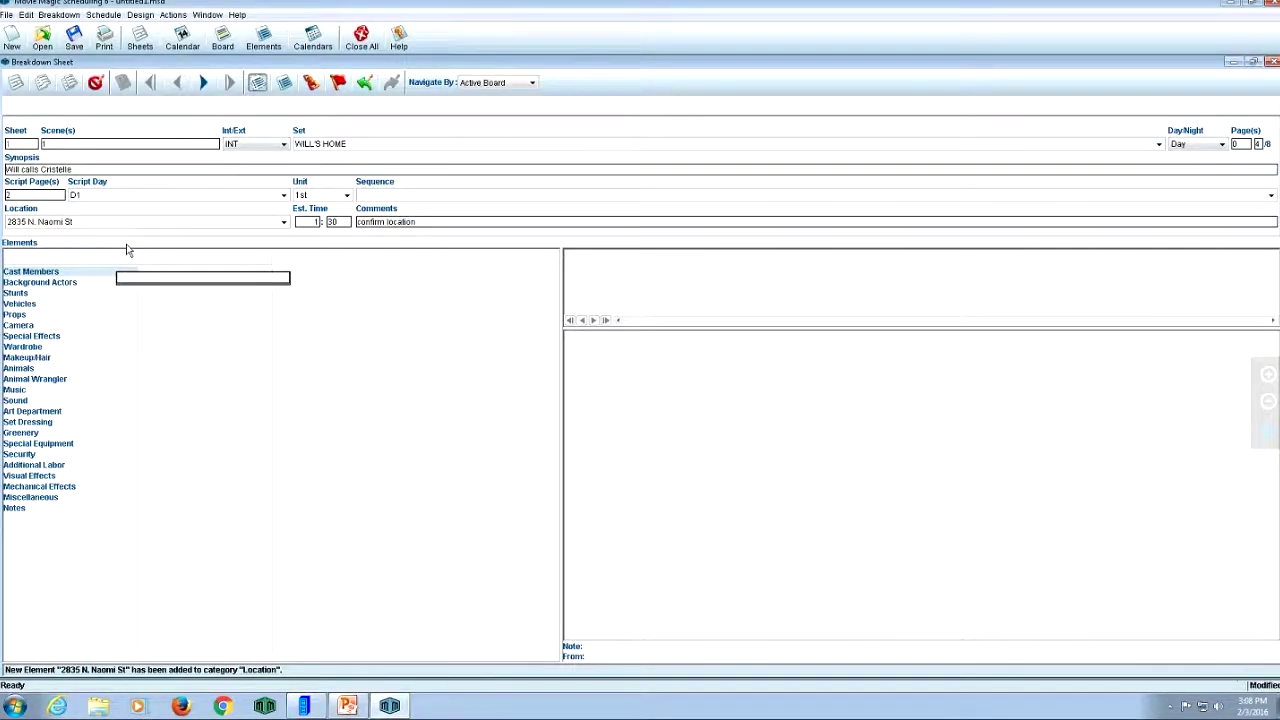
Step: Add Will, Cristelle, Leslie and Tope as new cast members, confirming each
text(Will)
key(Return)
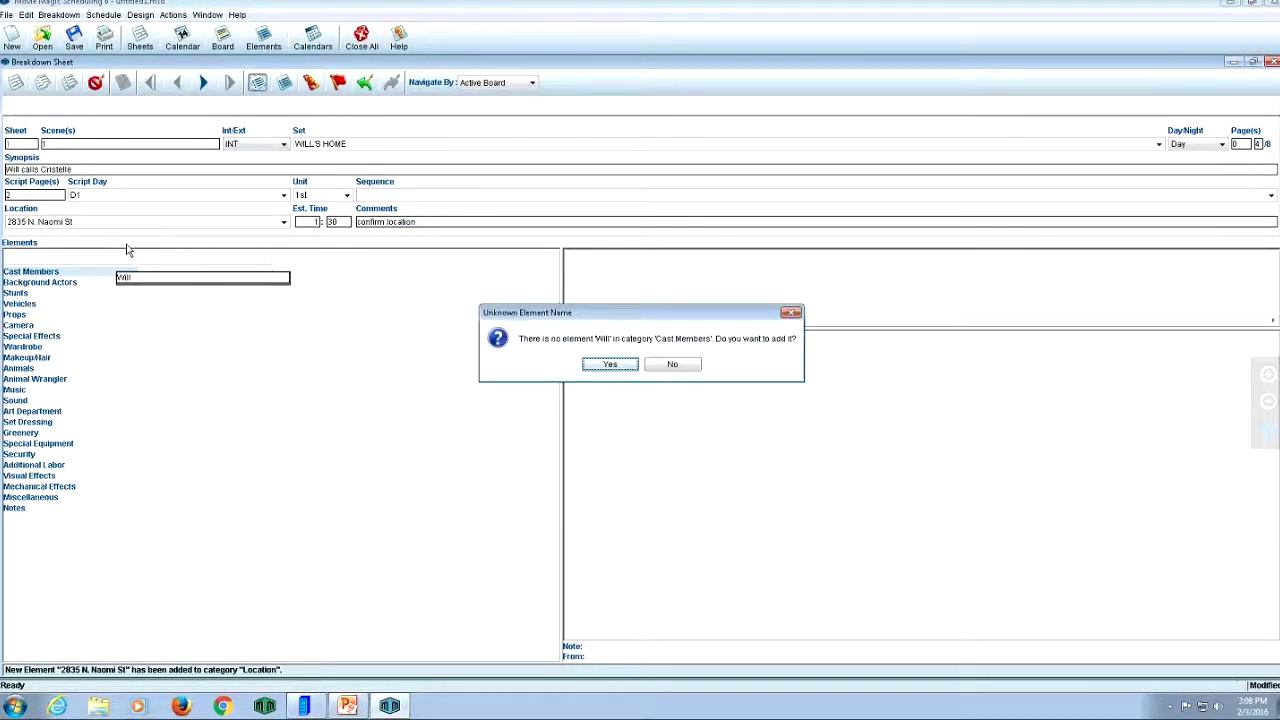
key(Return)
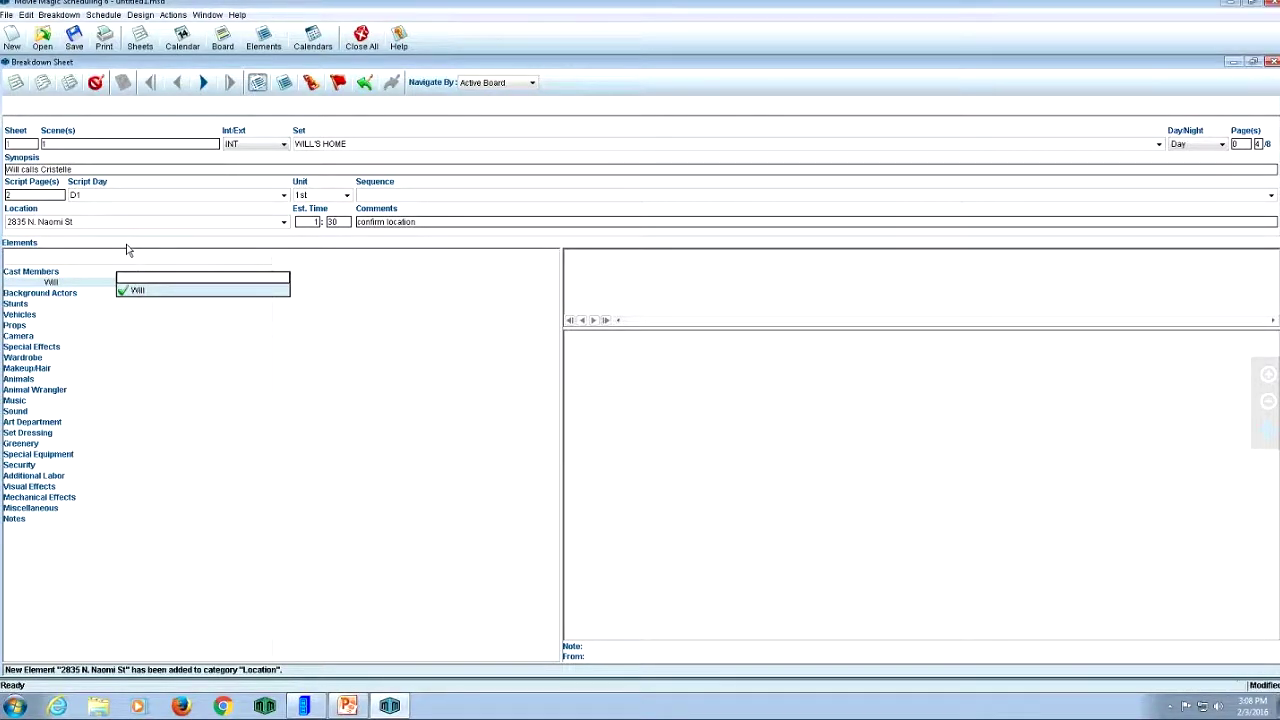
text(Cr)
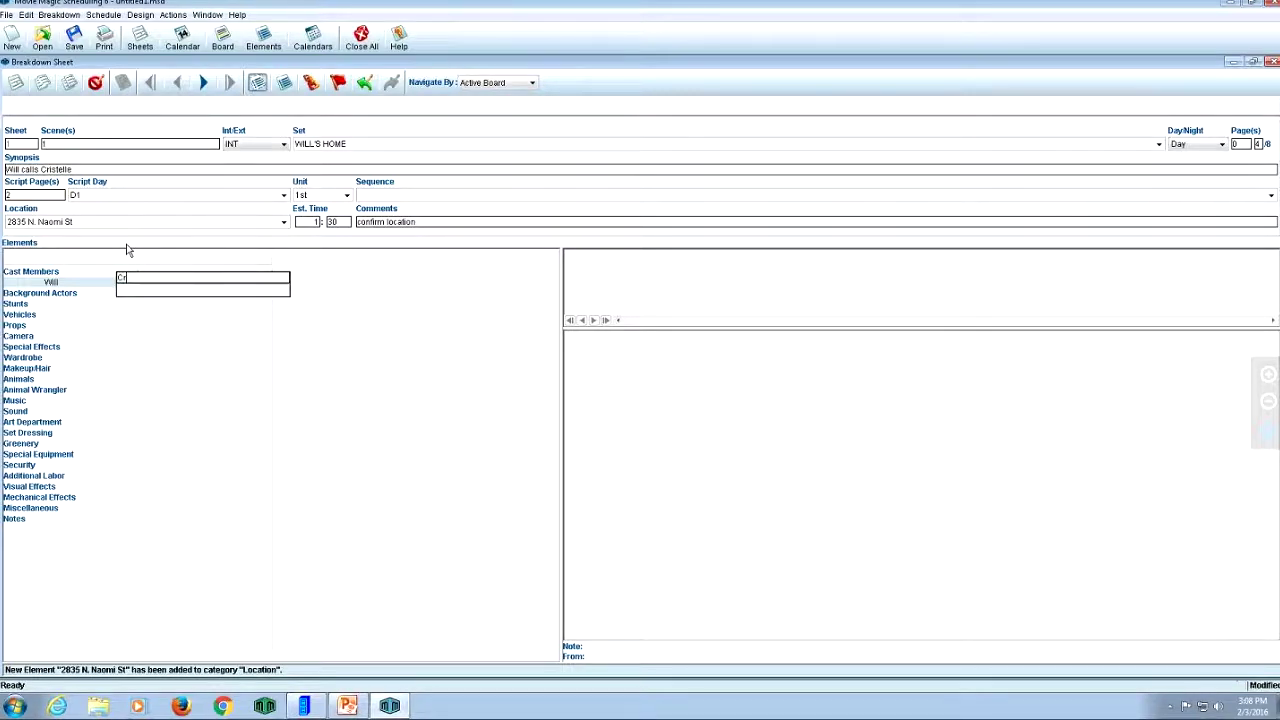
text(istelle)
key(Return)
key(Return)
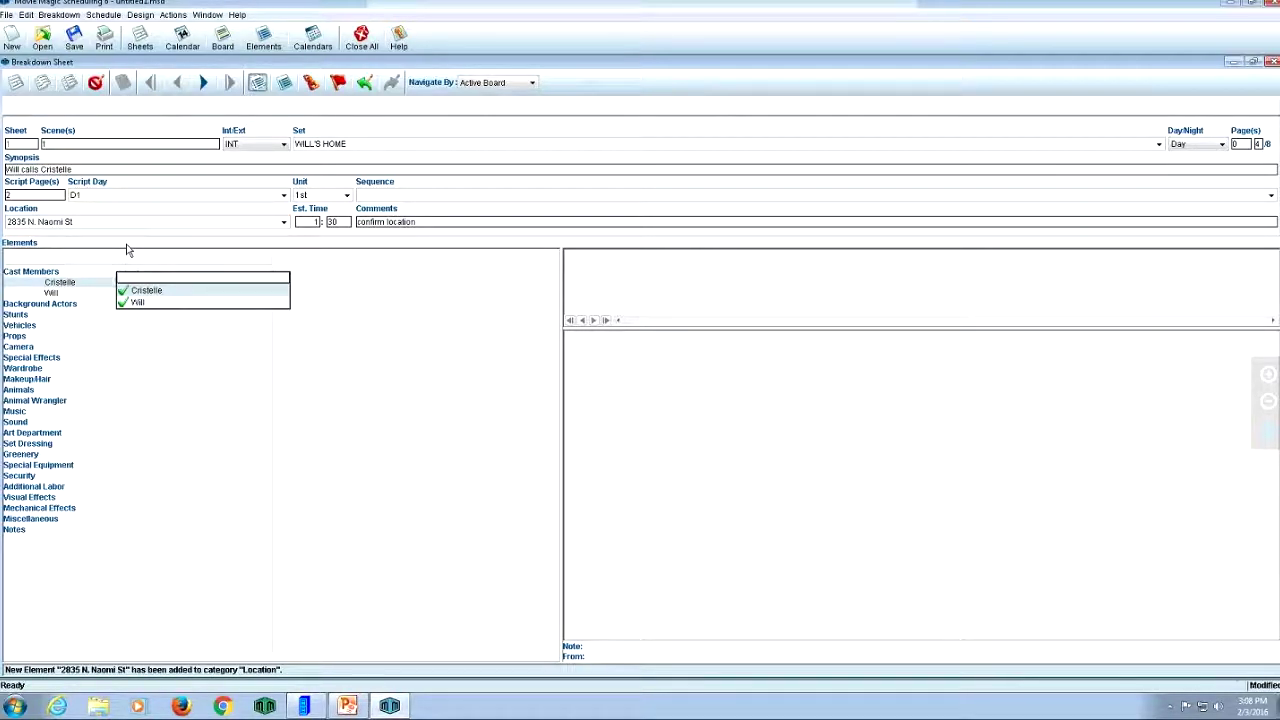
text(Leslie)
key(Return)
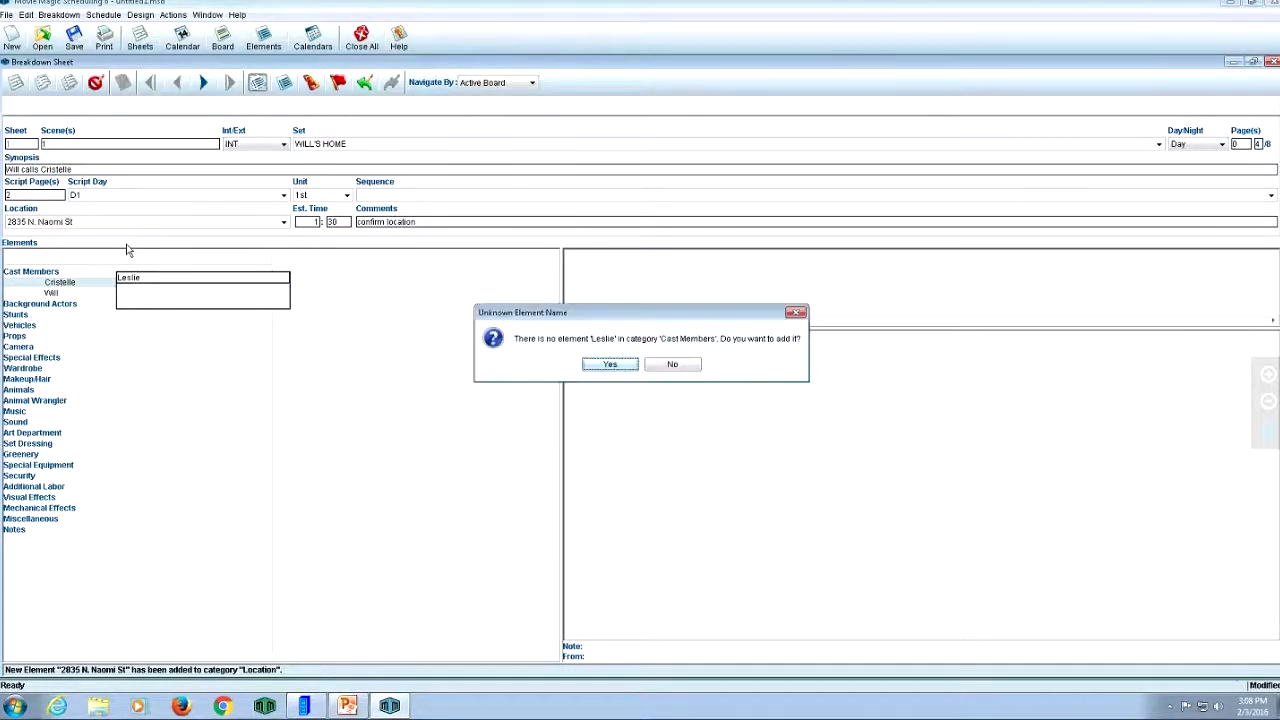
key(Return)
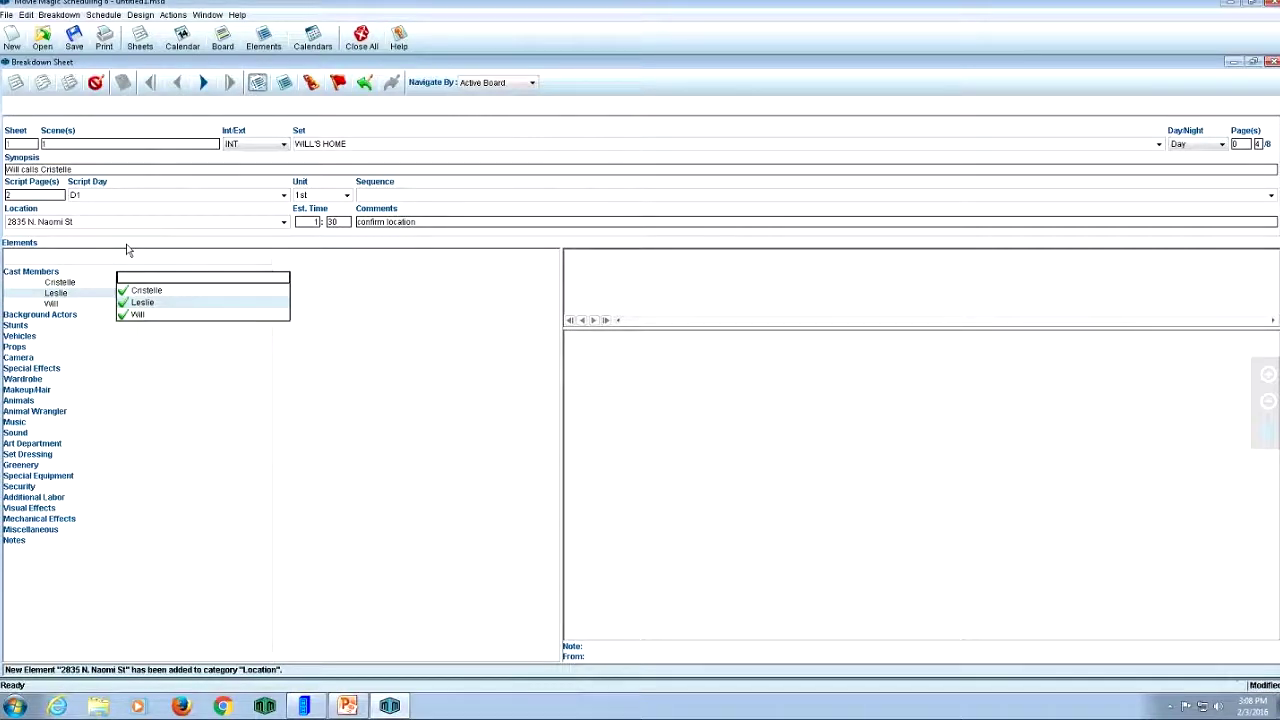
text(Tope)
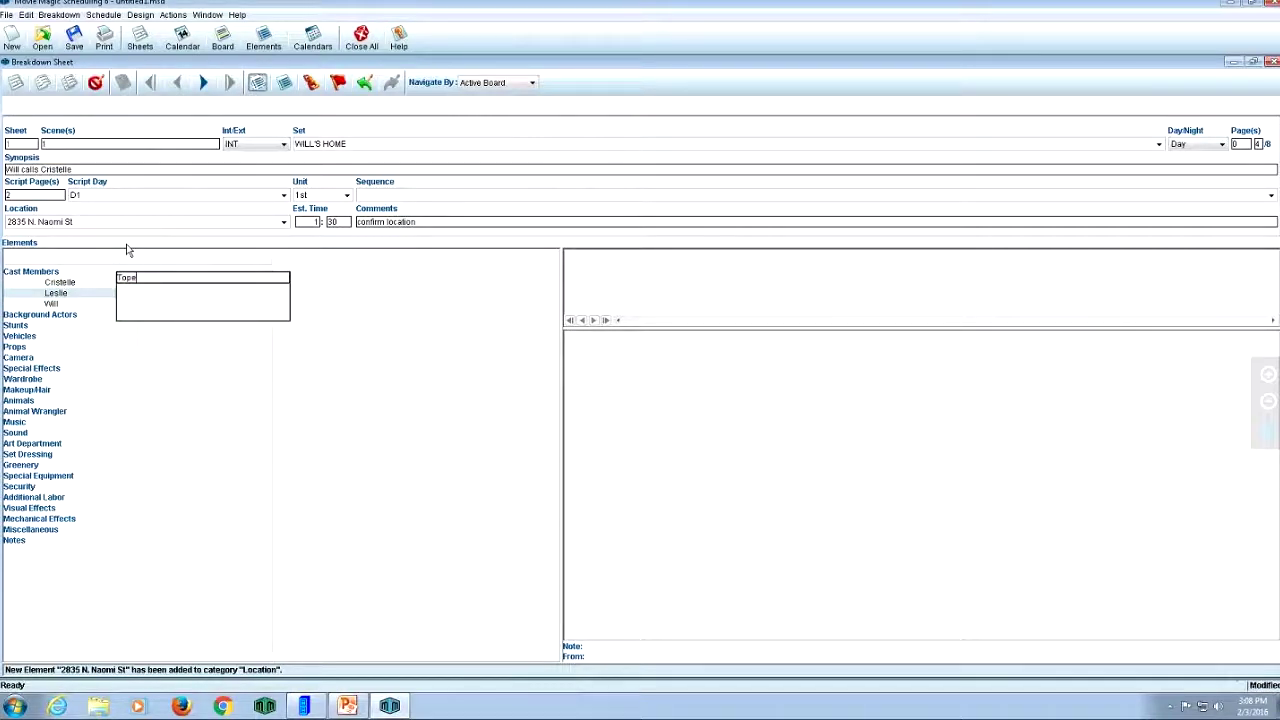
key(Return)
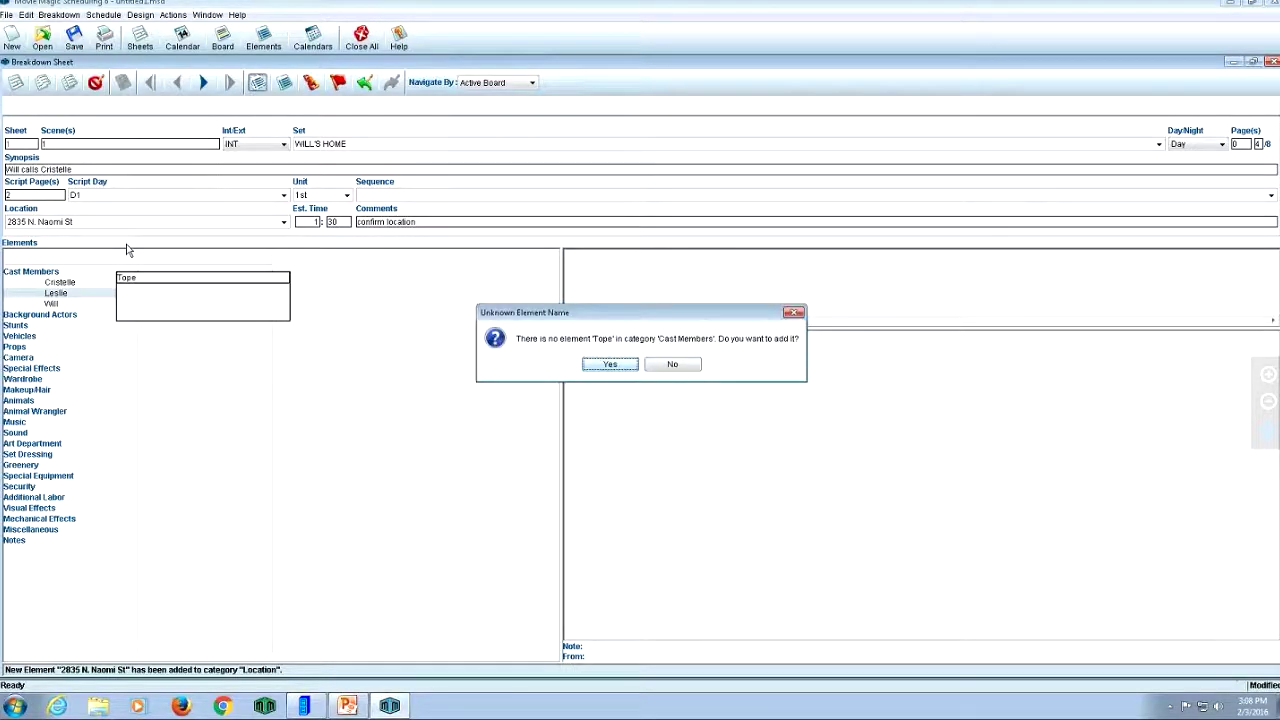
key(Return)
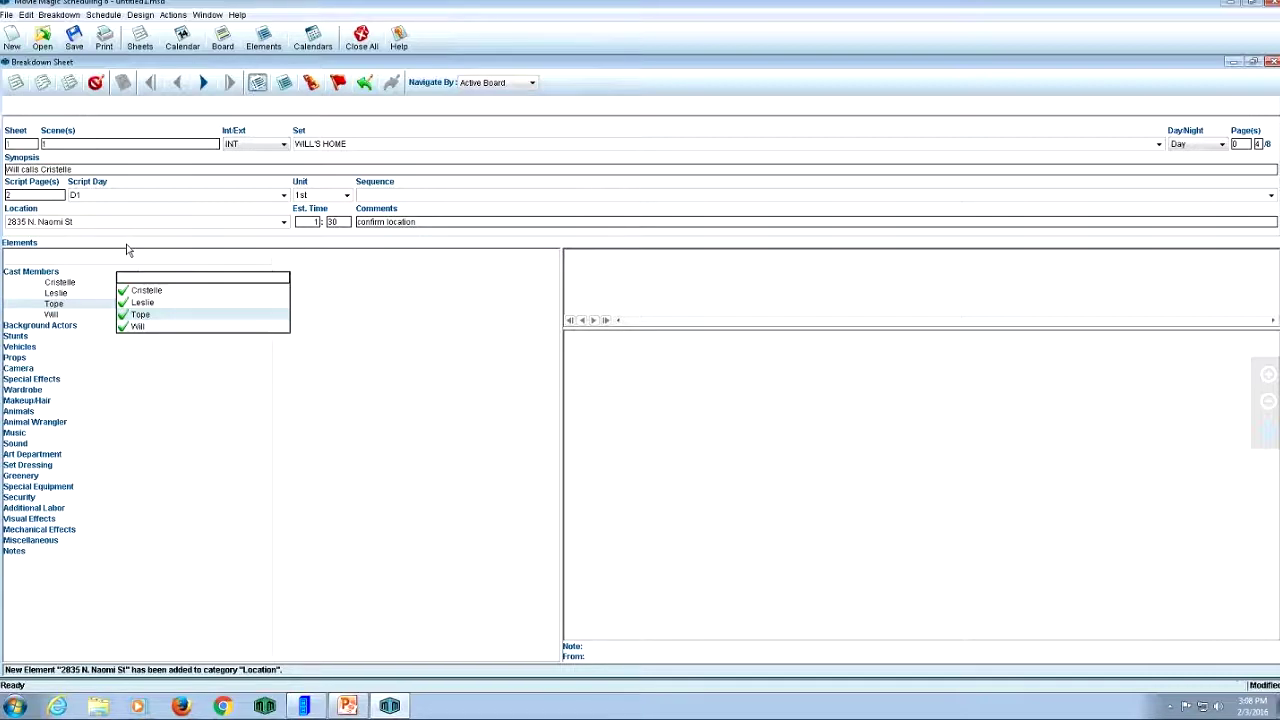
Step: Add Victor and Jose as new cast members
text(Victor)
key(Return)
key(Return)
text(Jose)
key(Return)
key(Return)
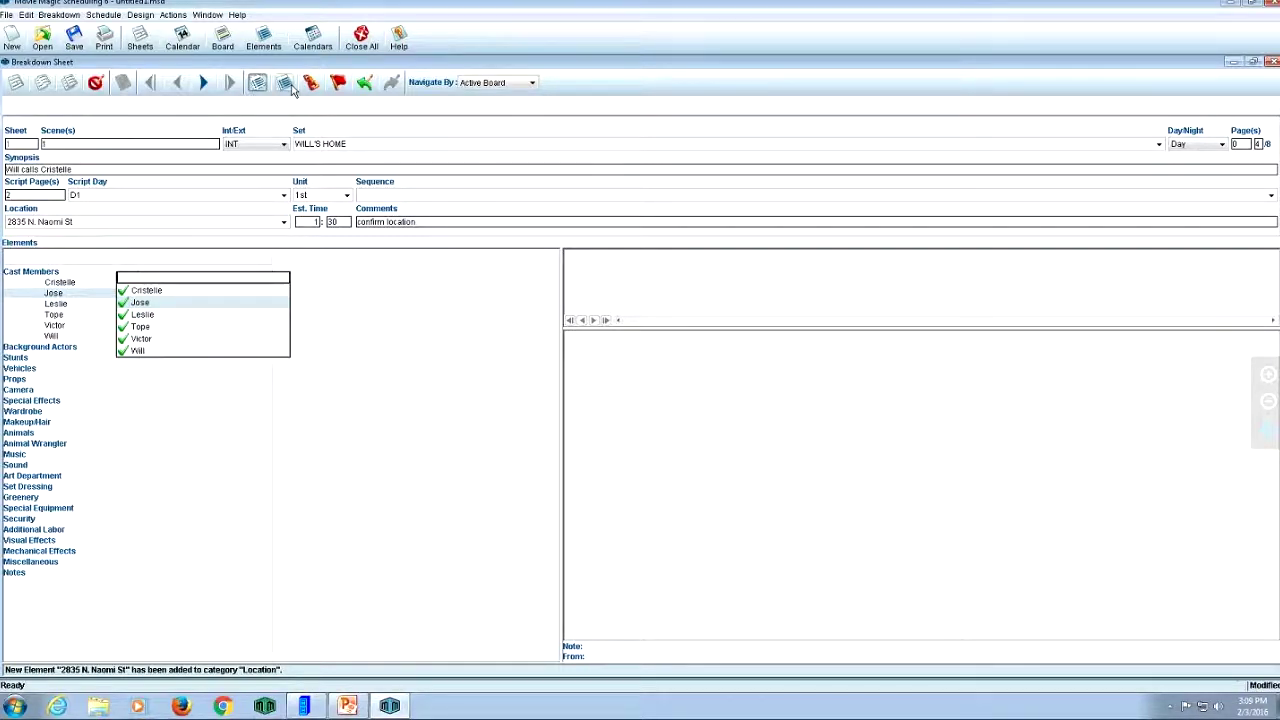
Step: Add Dave as a new Cast Members element through Element Quick Entry, then close it
click(284, 84)
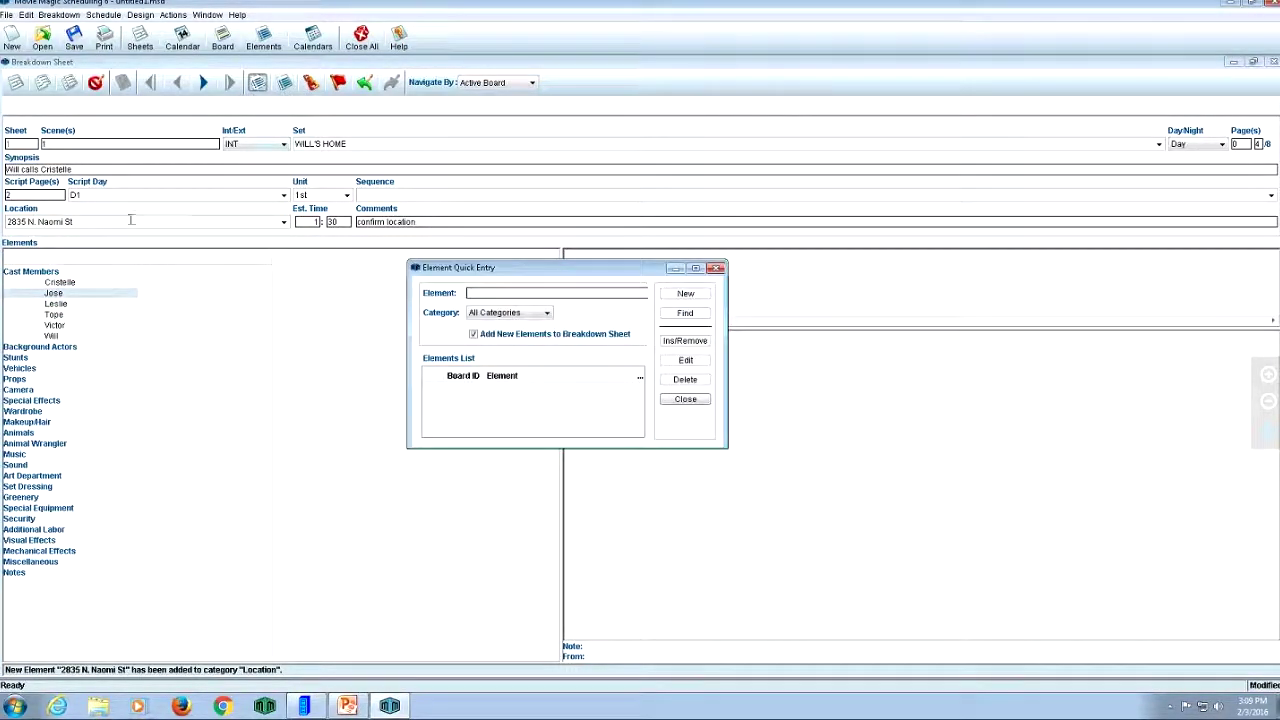
click(479, 292)
text(Dave)
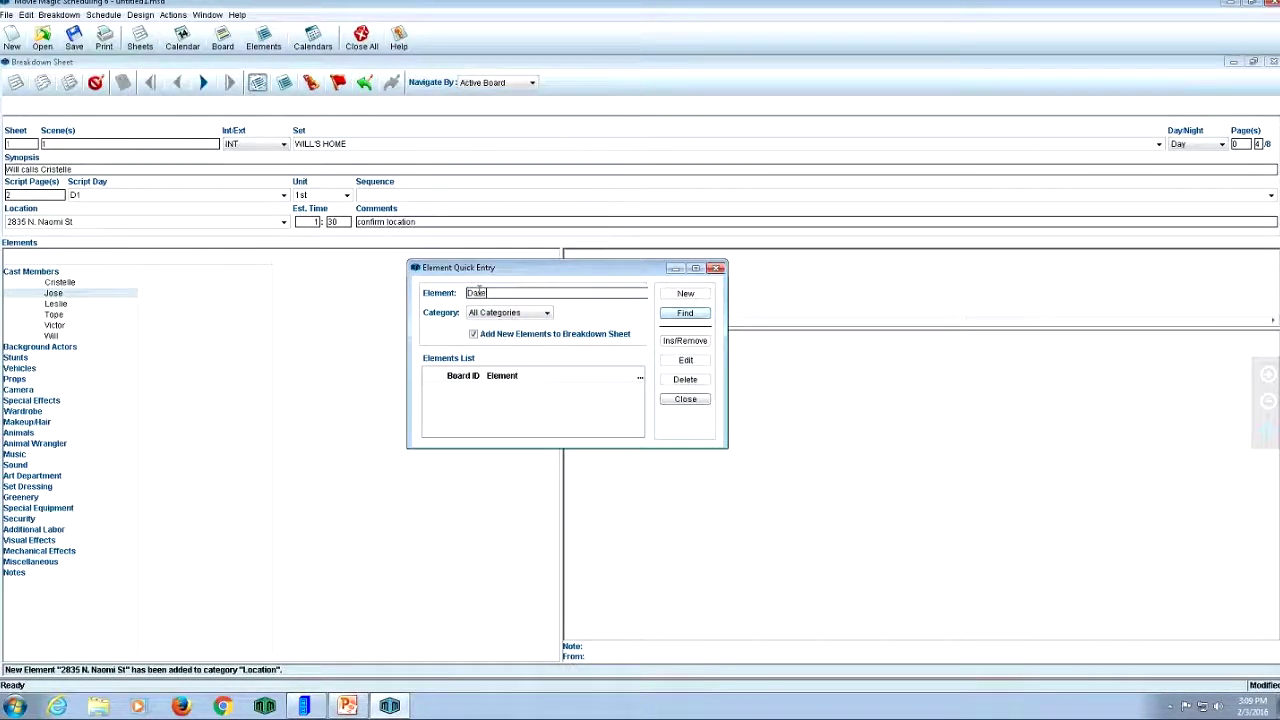
click(508, 313)
click(505, 338)
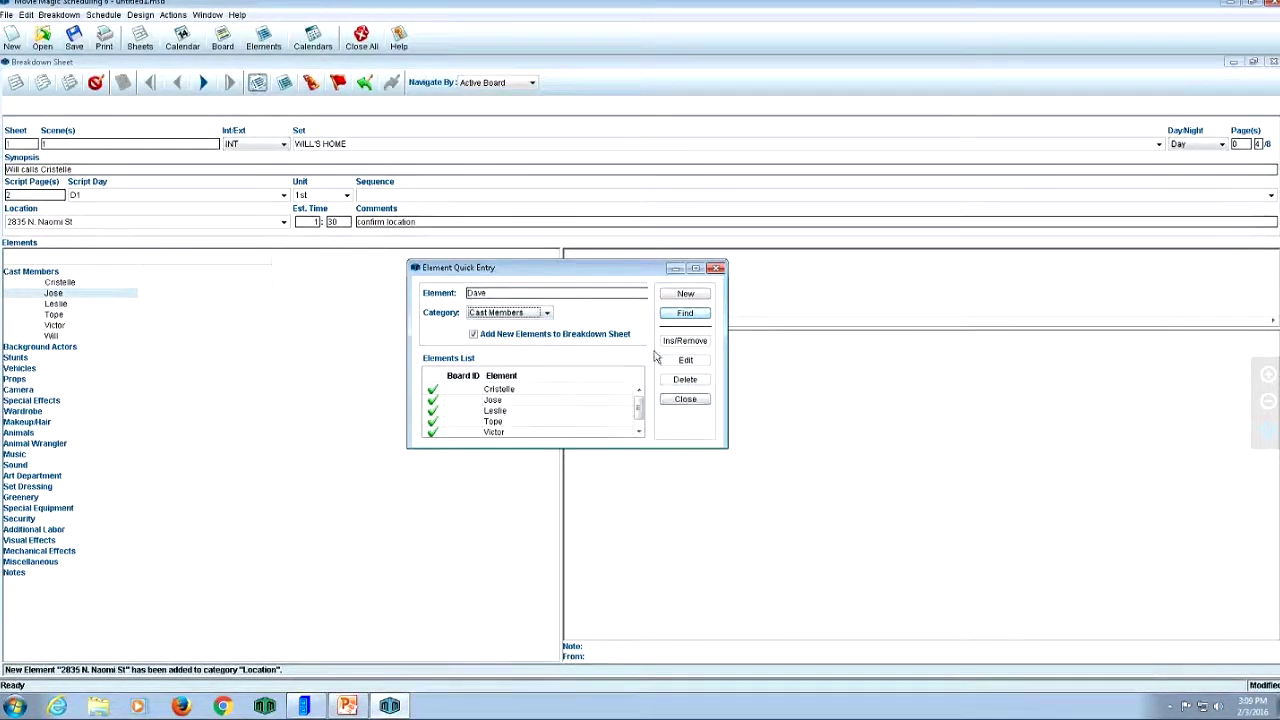
click(695, 296)
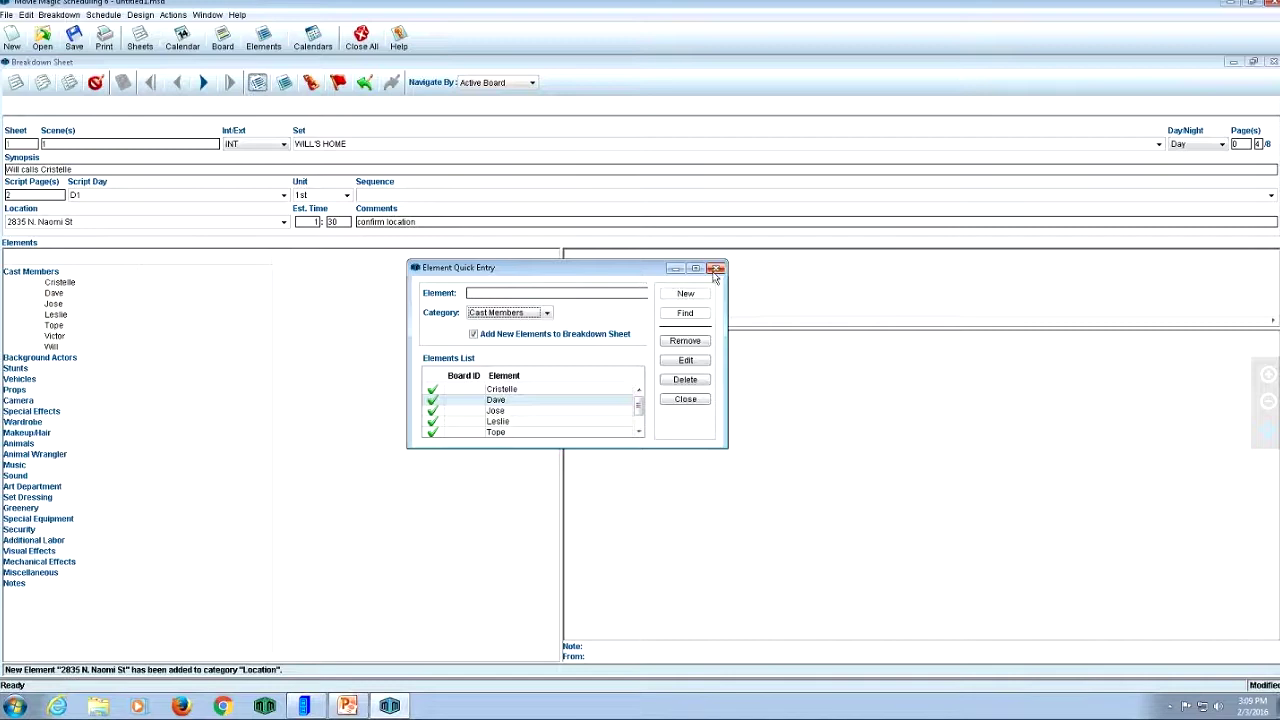
click(716, 268)
Step: Uncheck Cristelle, Dave, Jose, Leslie, Tope and Victor so only Will stays assigned
double_click(106, 276)
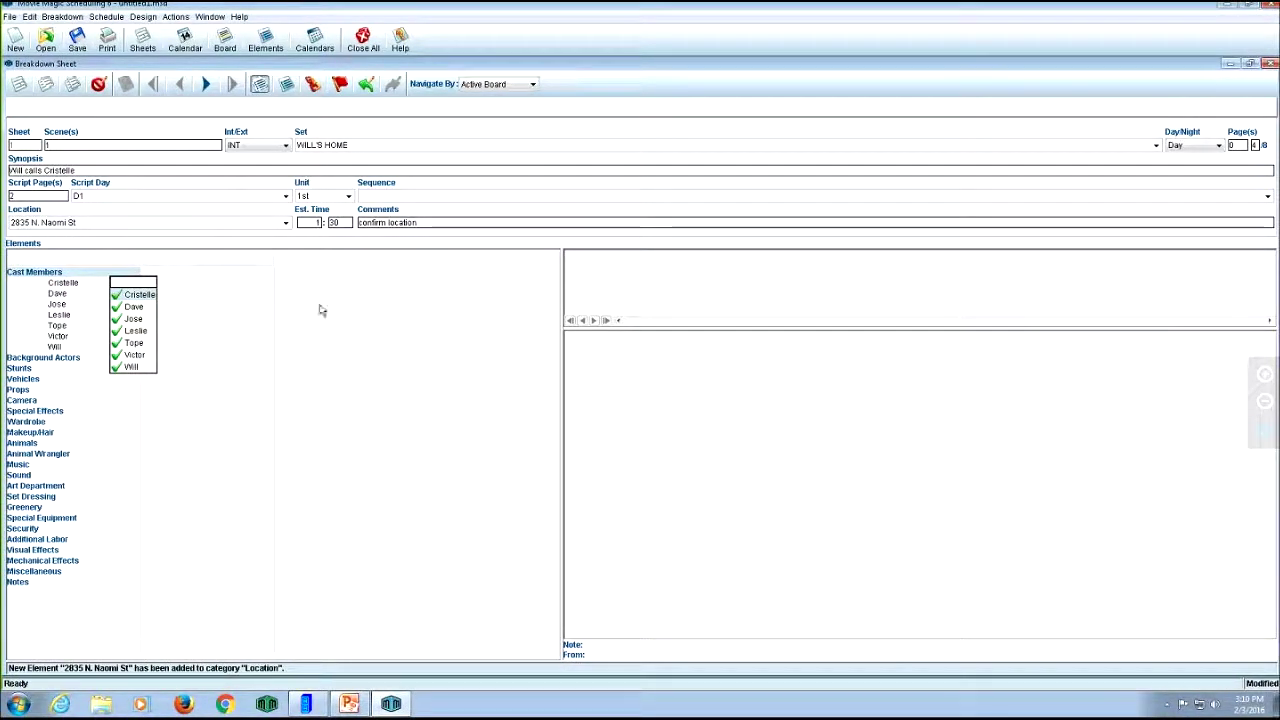
click(116, 296)
click(116, 307)
click(116, 319)
click(116, 331)
click(116, 343)
click(116, 355)
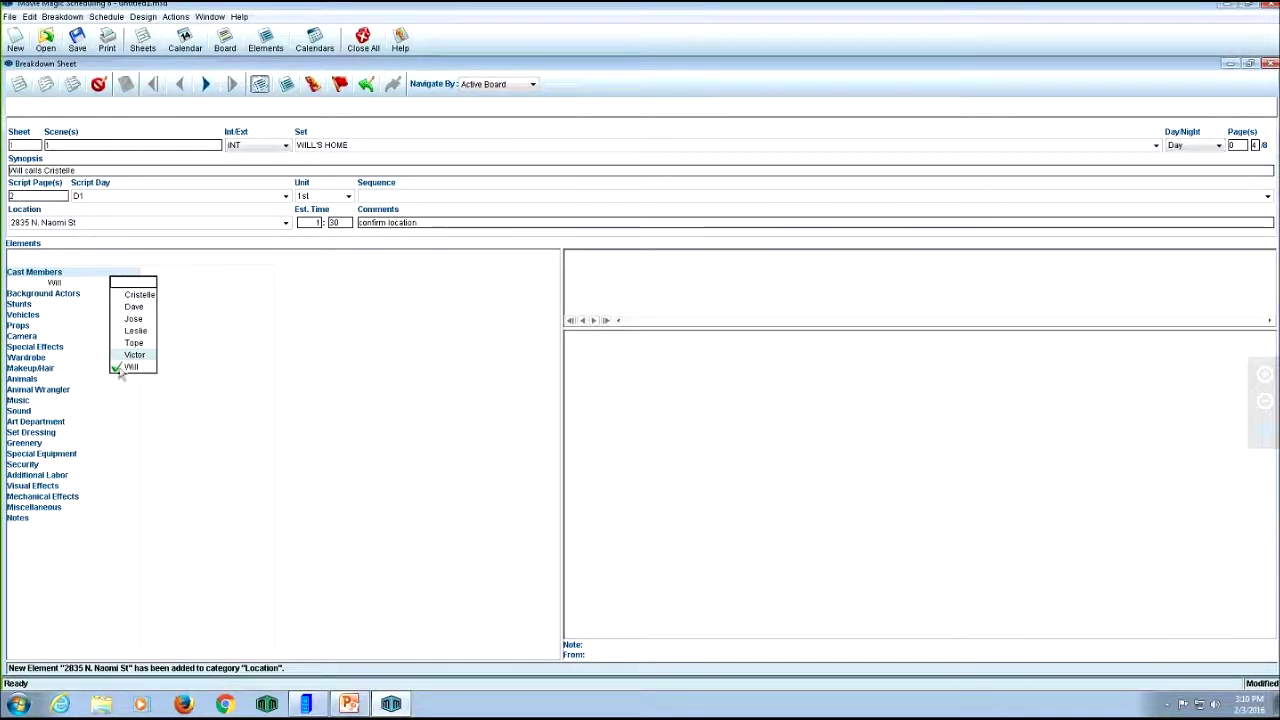
click(397, 451)
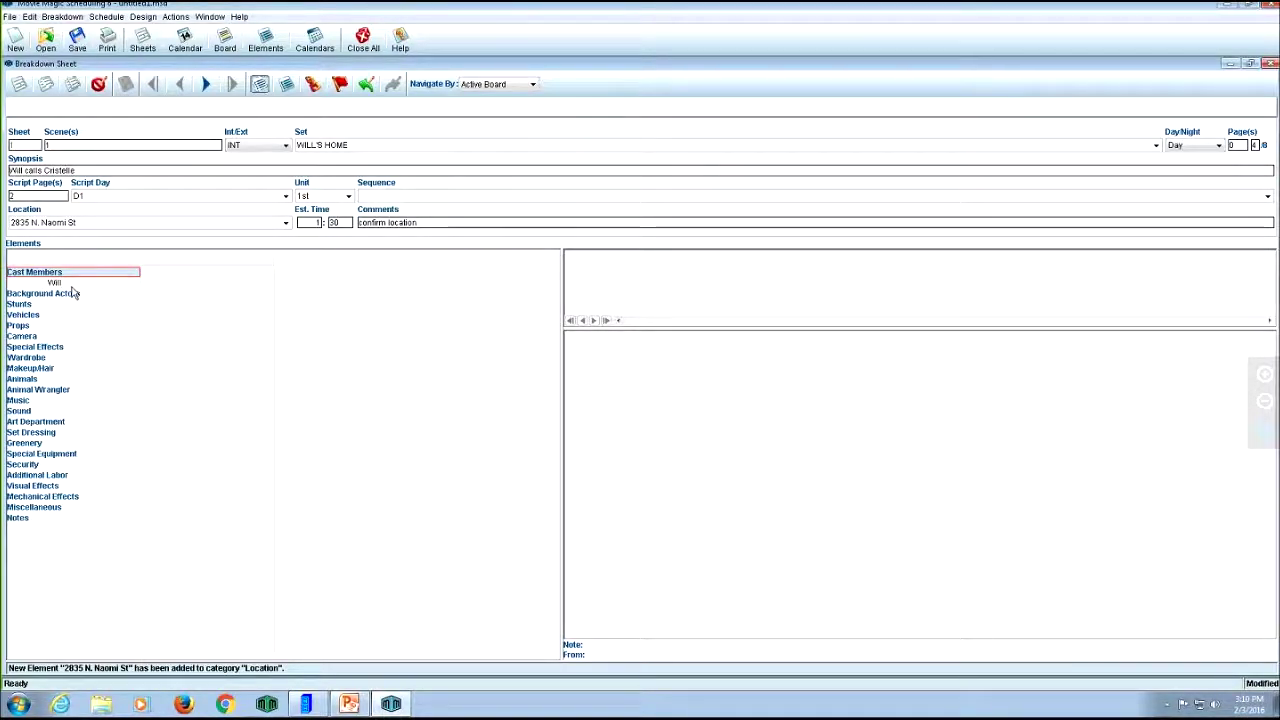
click(118, 272)
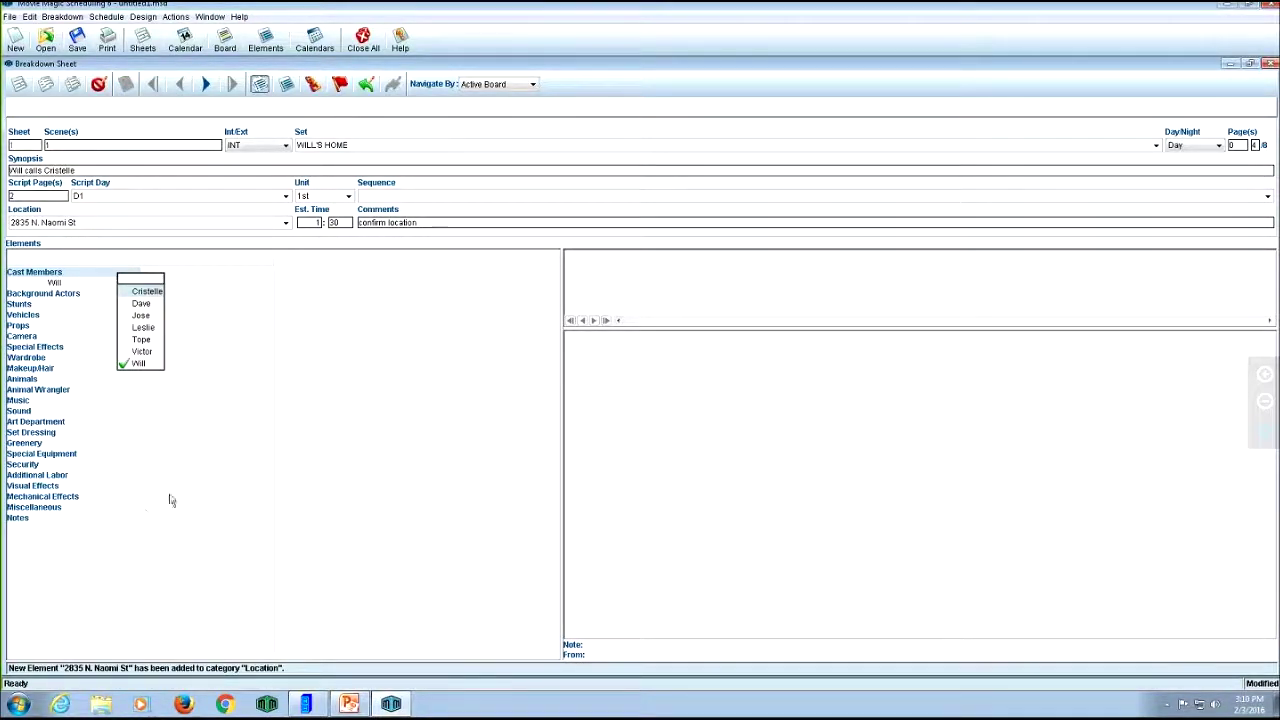
click(201, 480)
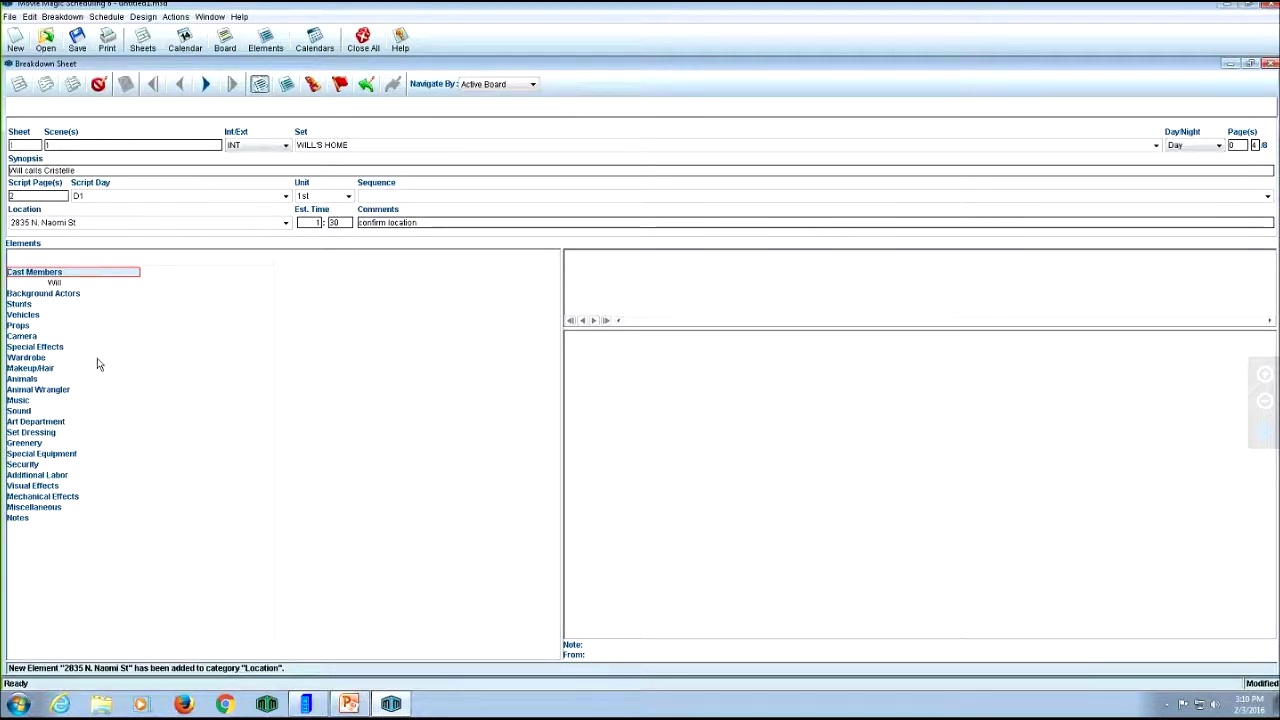
Step: Reopen the cast element pick list beside Cast Members
click(113, 280)
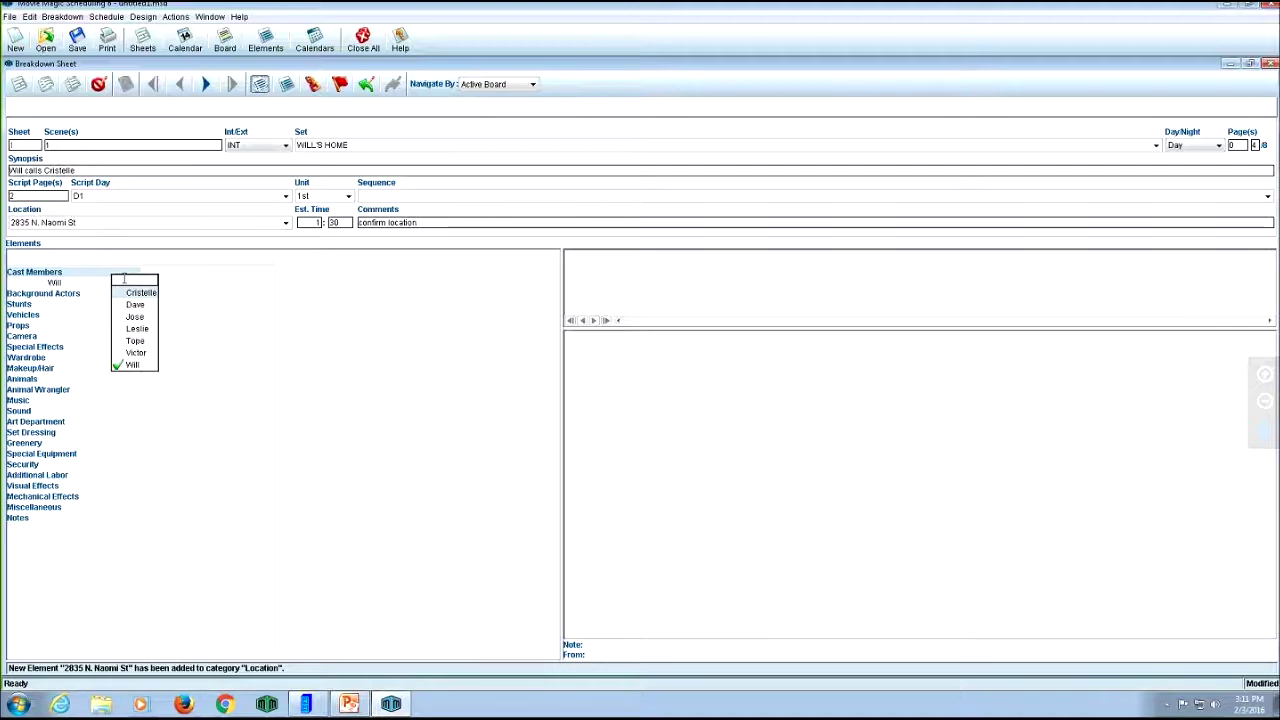
Step: Add Will SD as a new cast member and rename the element to x Will SD
text(Wil)
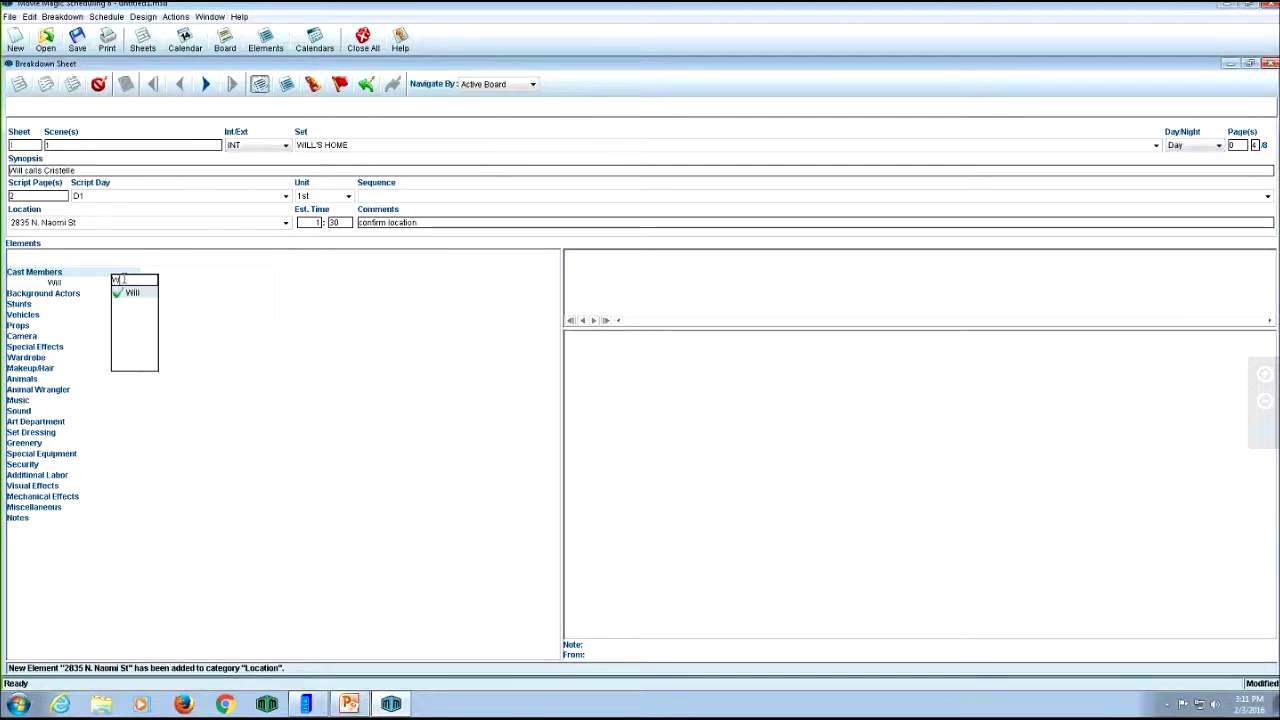
text(l SD)
key(Return)
key(Return)
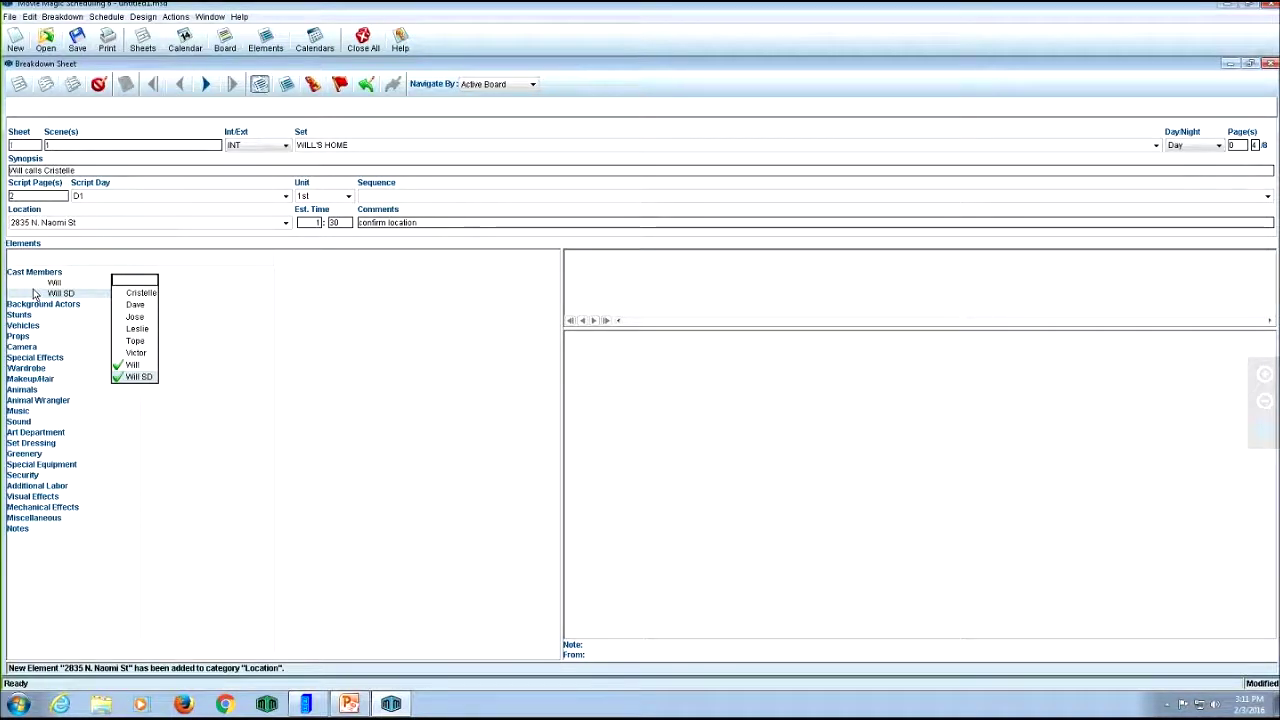
double_click(78, 292)
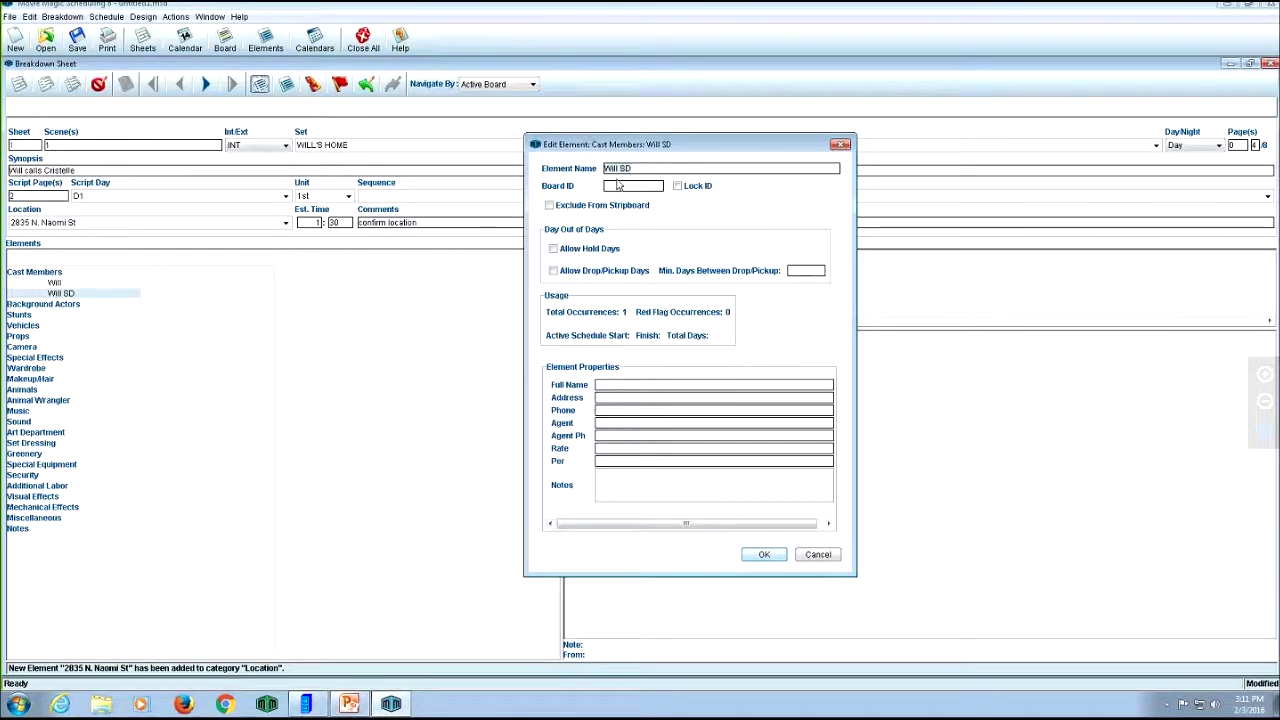
click(764, 554)
click(122, 281)
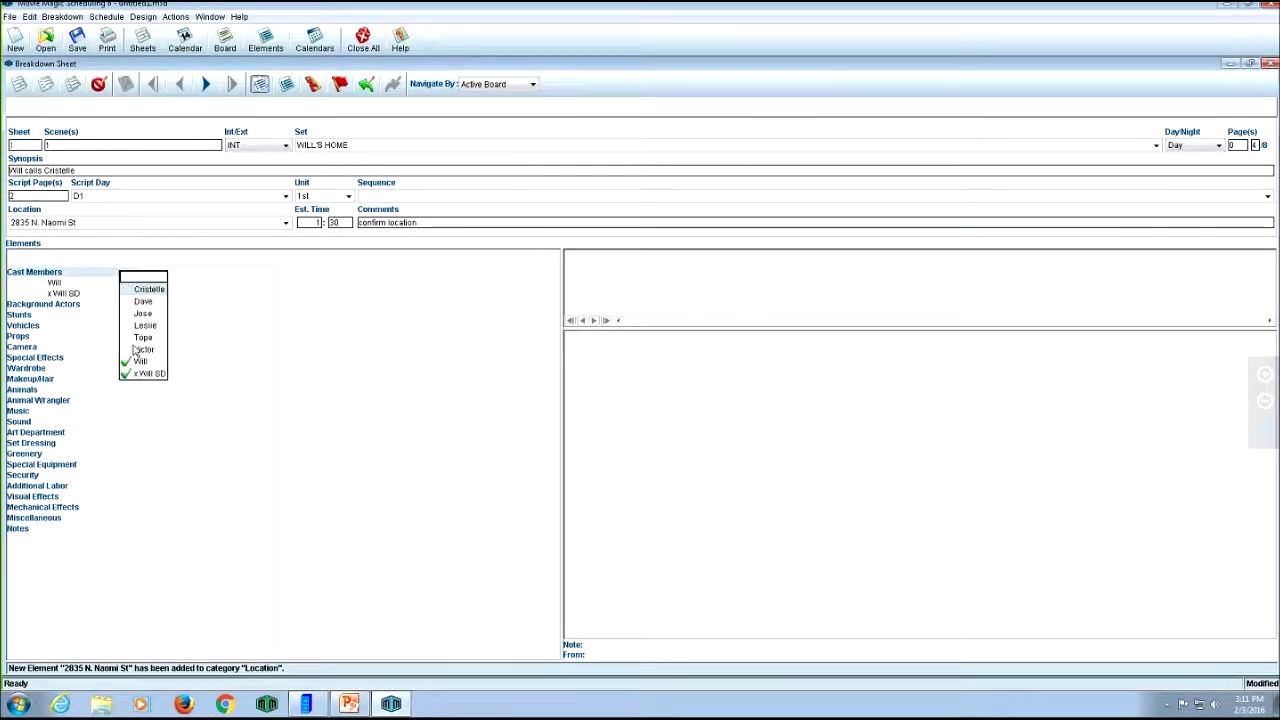
Step: Add Victor back to the sheet 1 cast and create x Victor as a new cast member
click(133, 350)
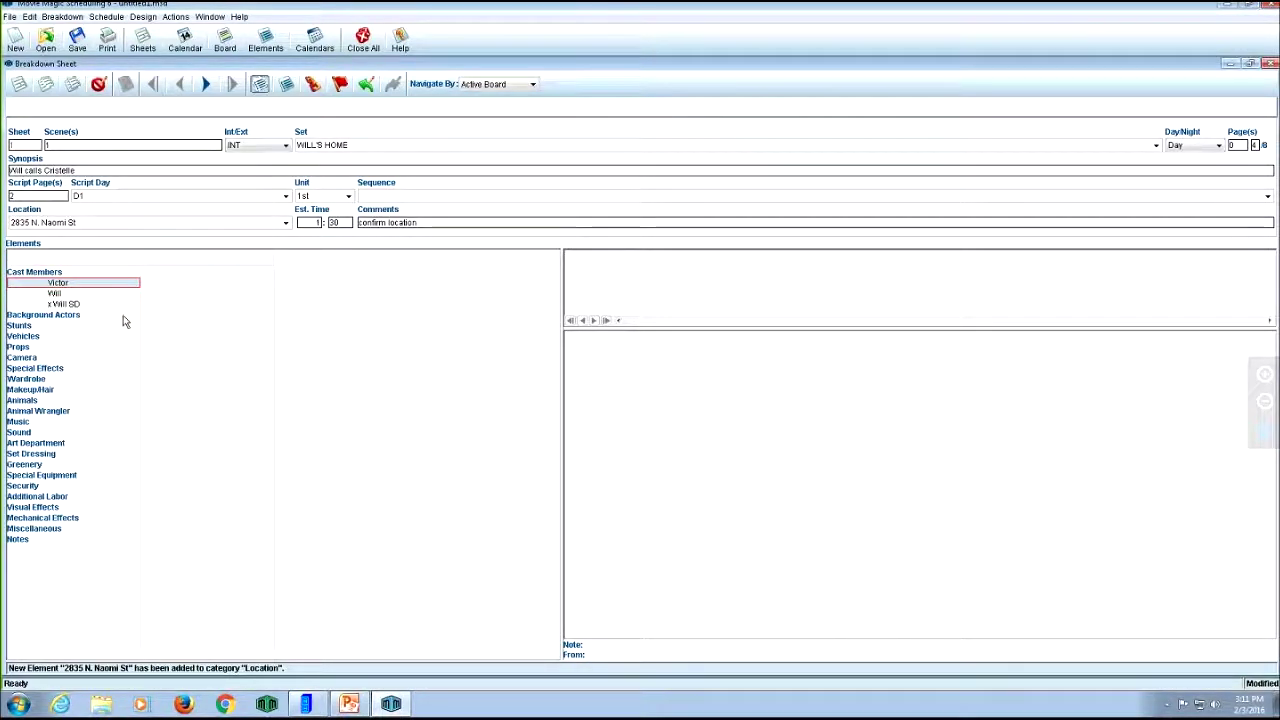
click(112, 278)
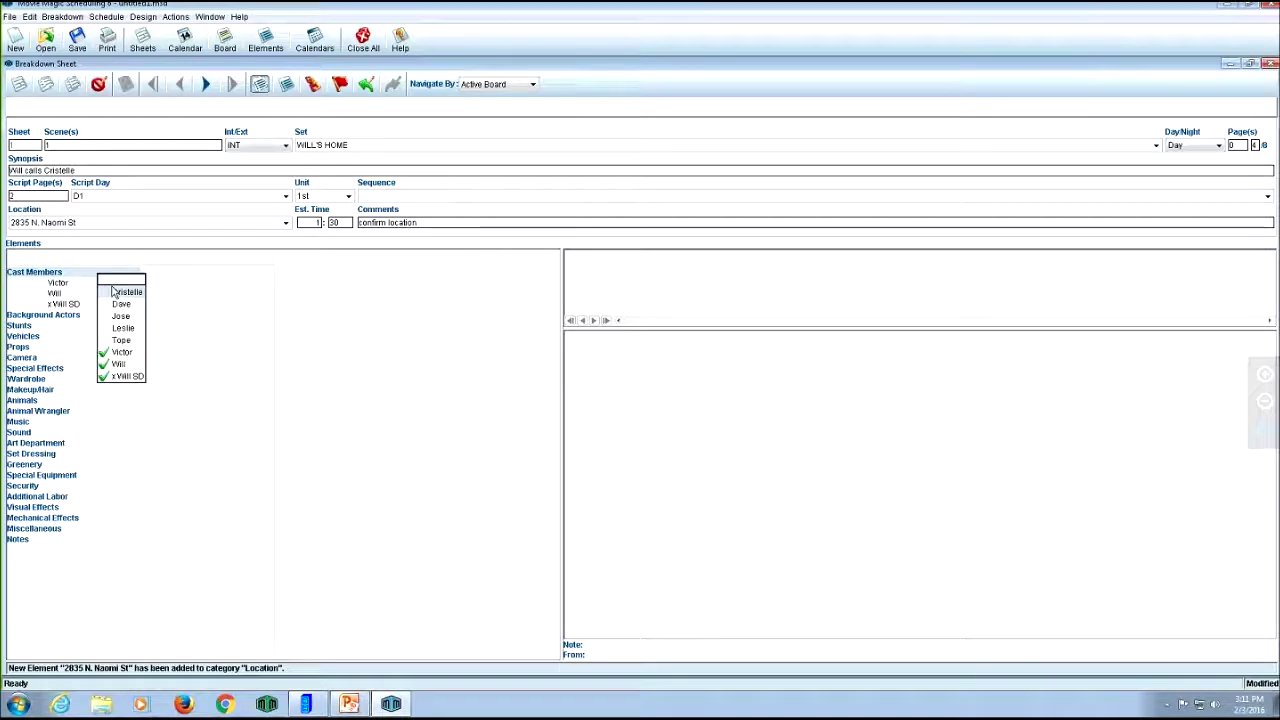
text(x Victor)
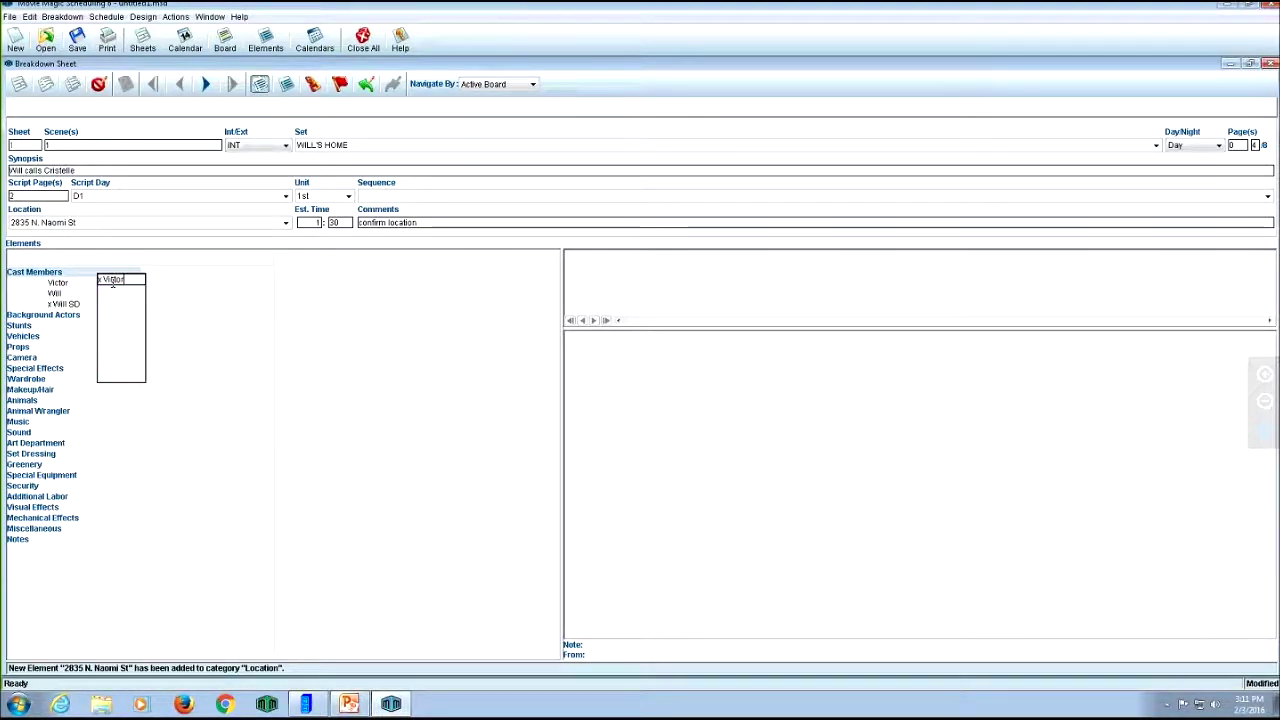
key(Return)
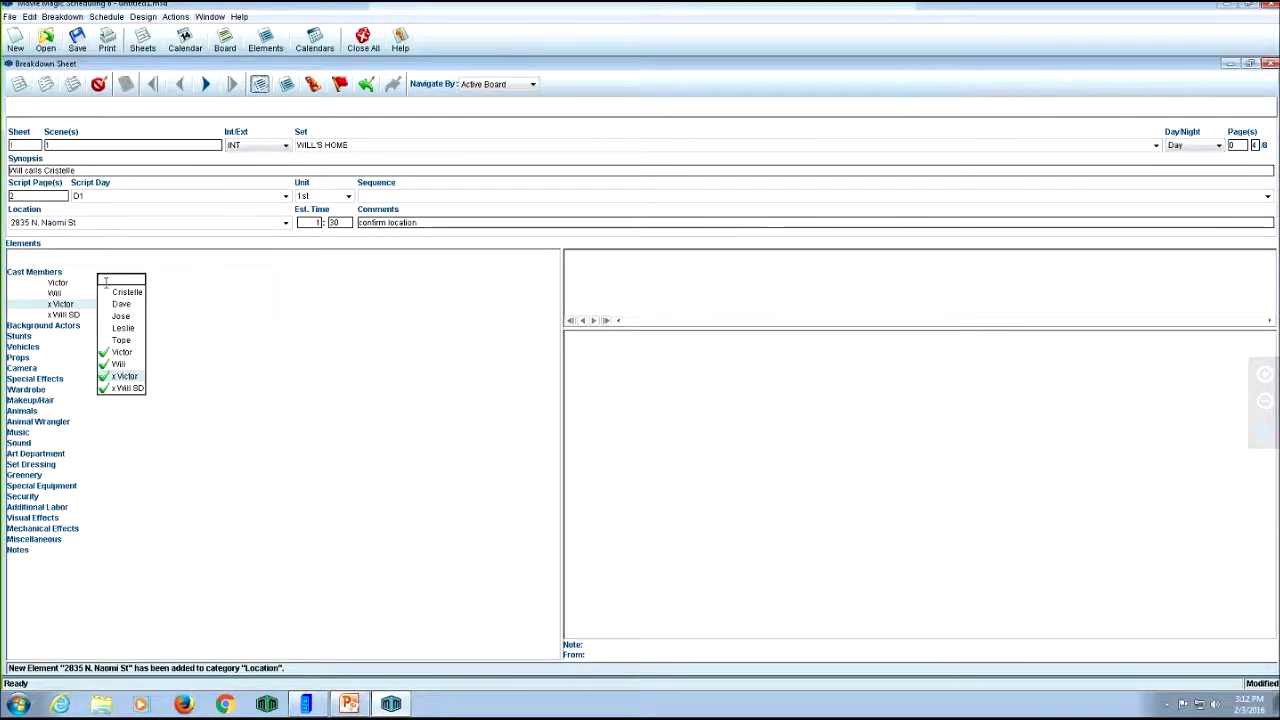
Step: Add xX Stunt Coordinator as a new cast member and close the cast list
text(xx)
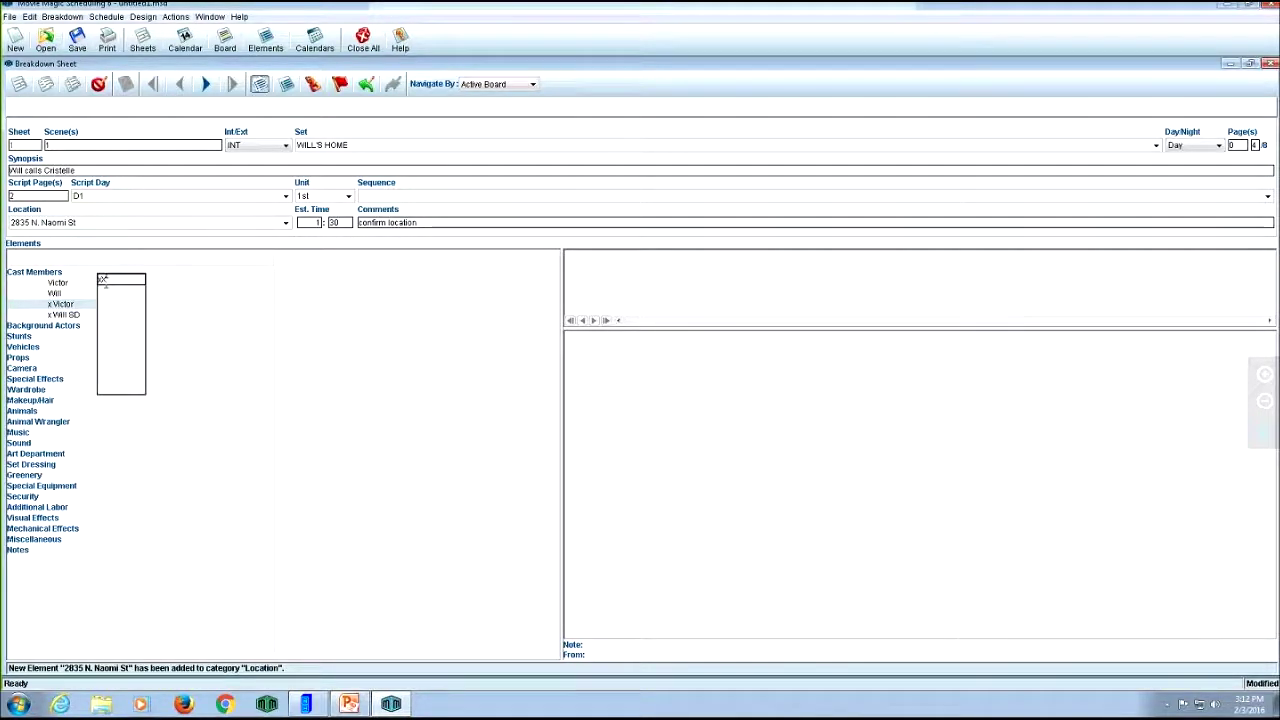
text(x Stunt Coordinator)
key(Return)
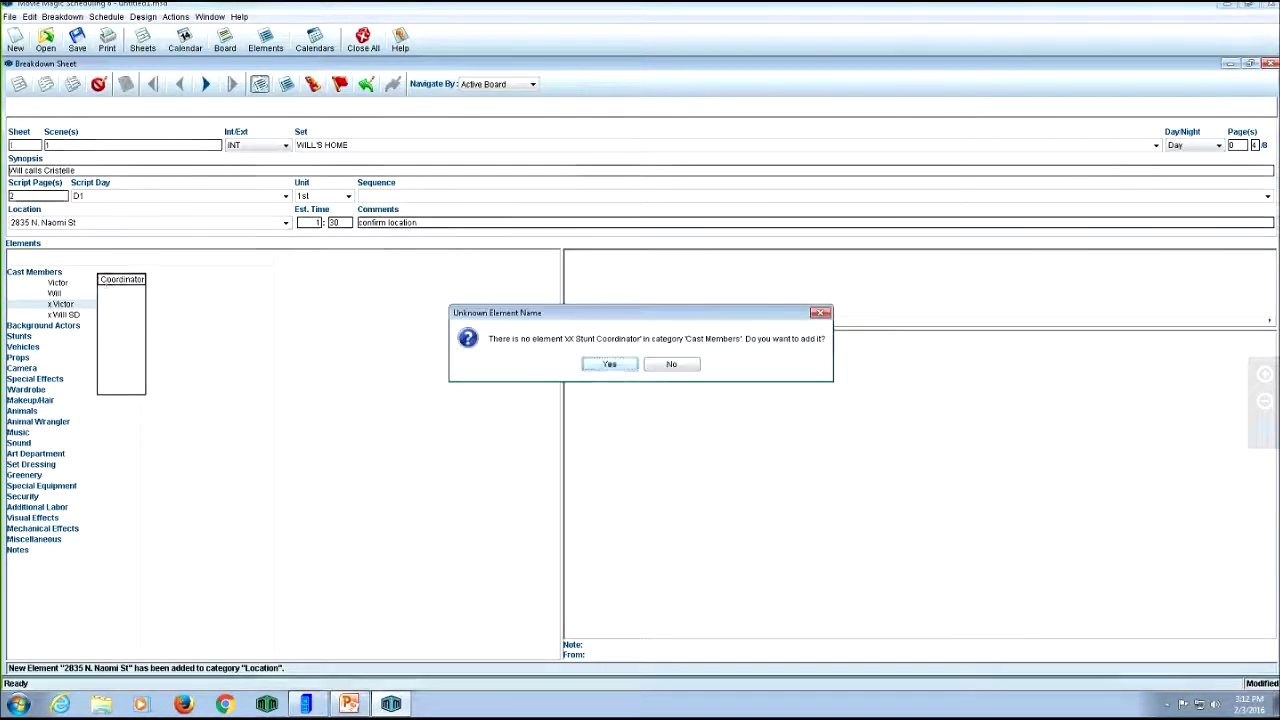
key(Return)
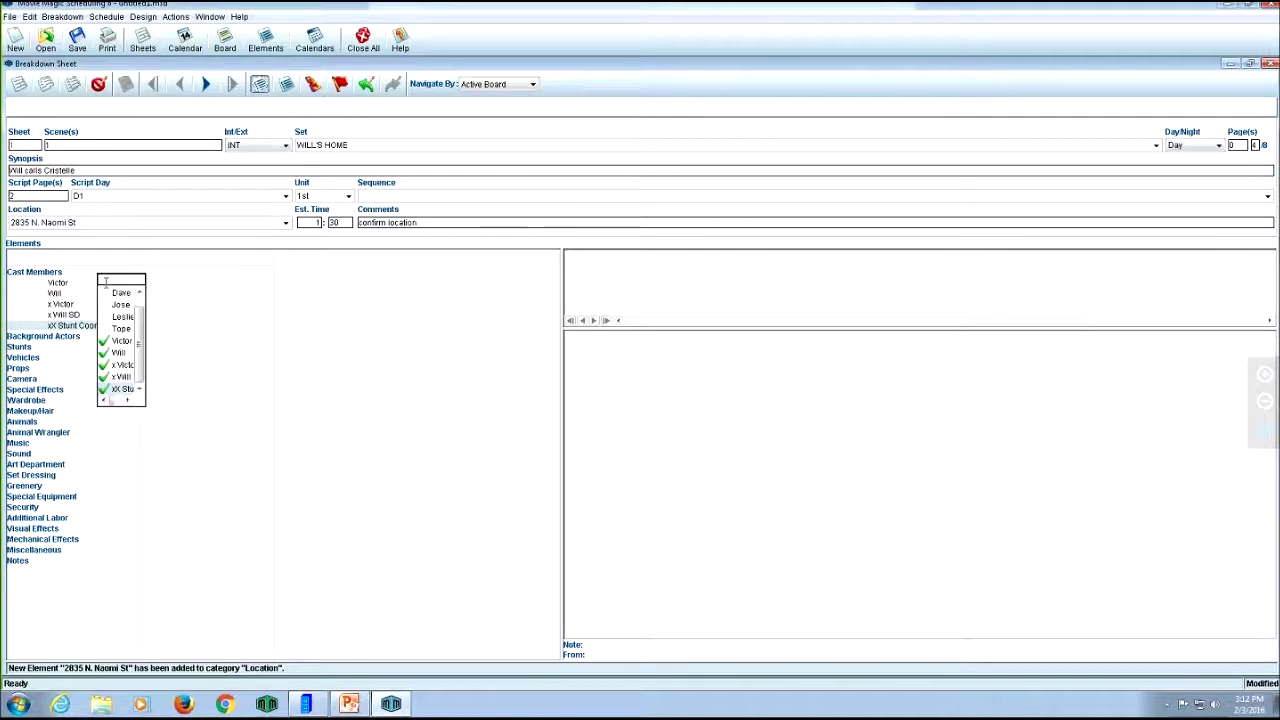
click(262, 305)
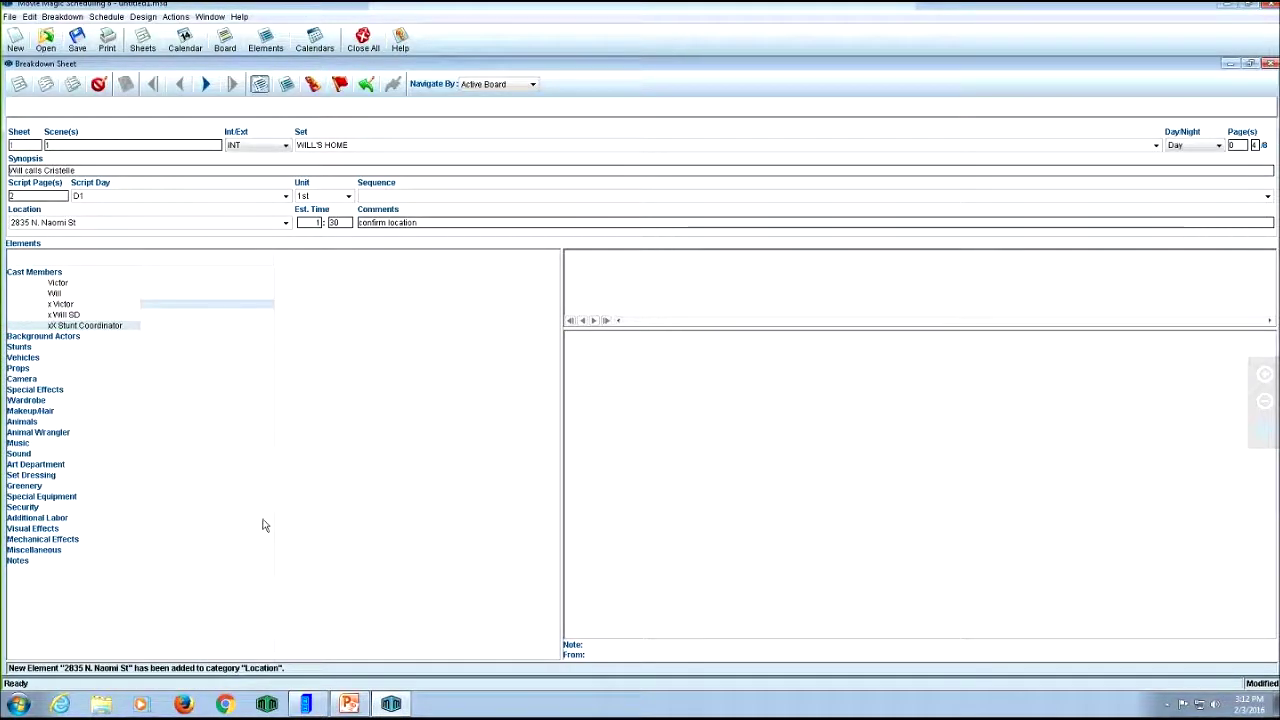
click(100, 283)
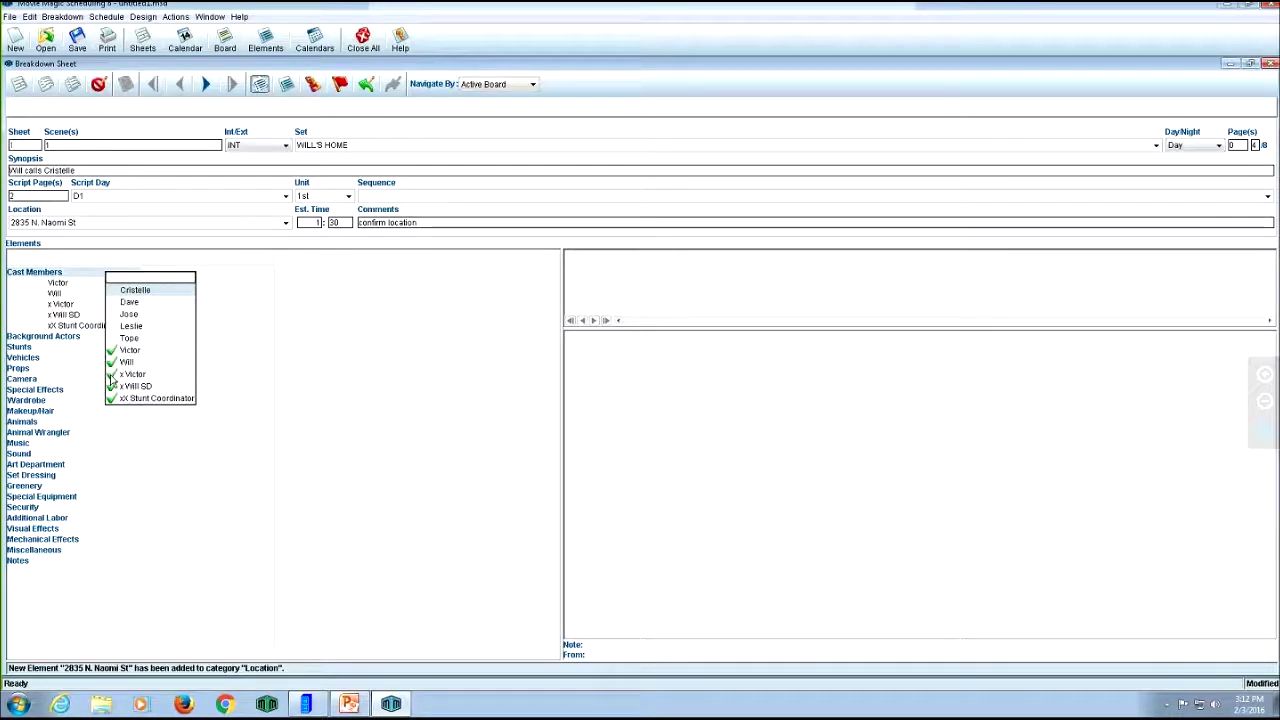
click(106, 340)
click(100, 340)
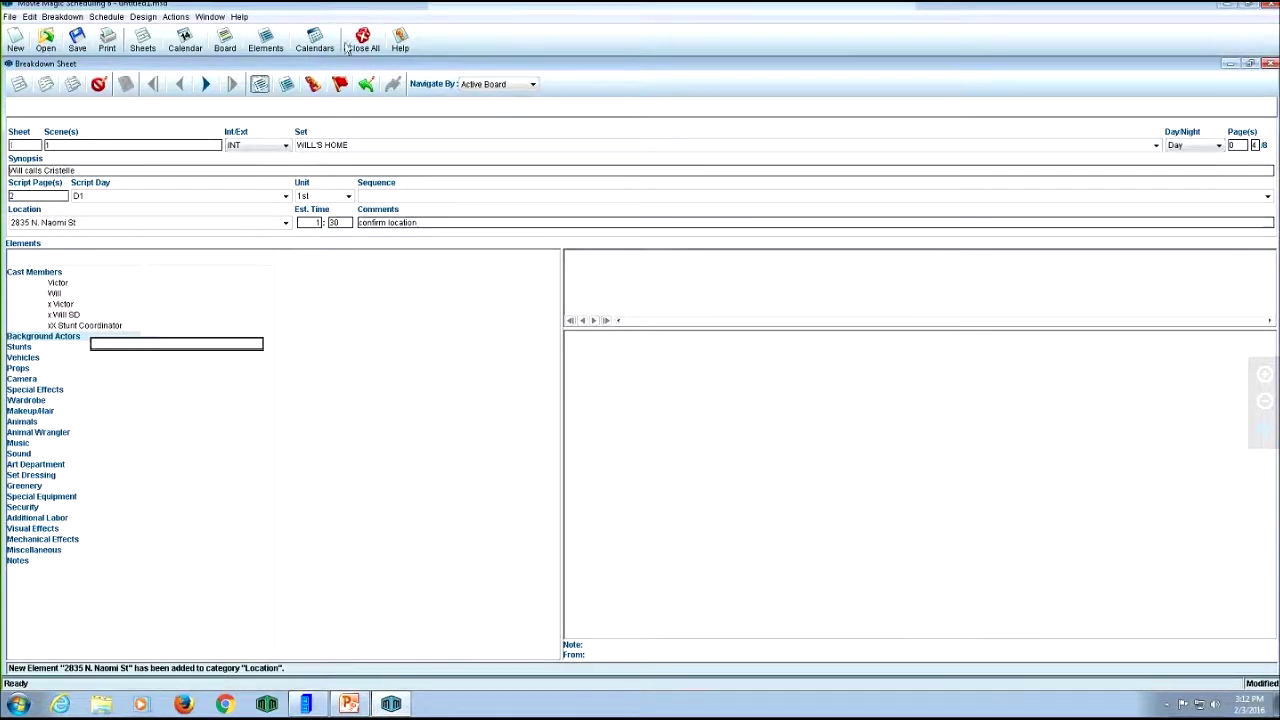
Step: Set the WILL'S HOME scene to EXT and add Neighbors (10) under Background Actors
click(282, 145)
click(245, 167)
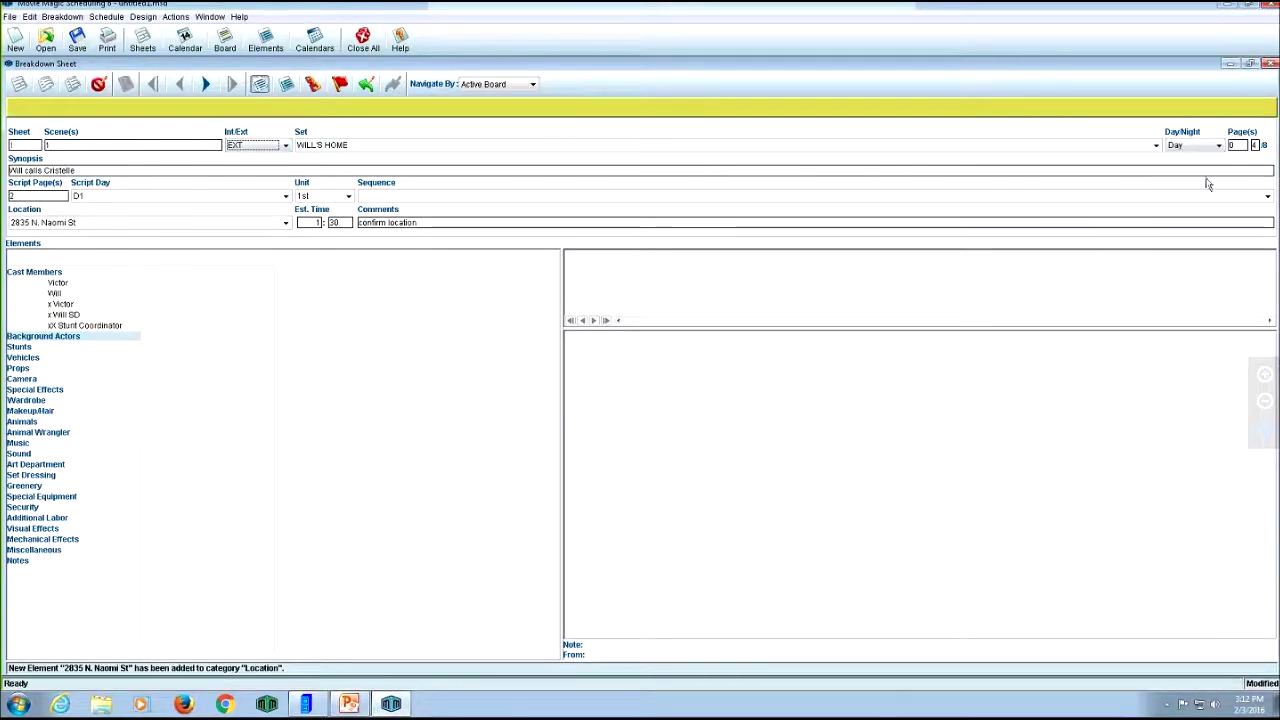
click(86, 337)
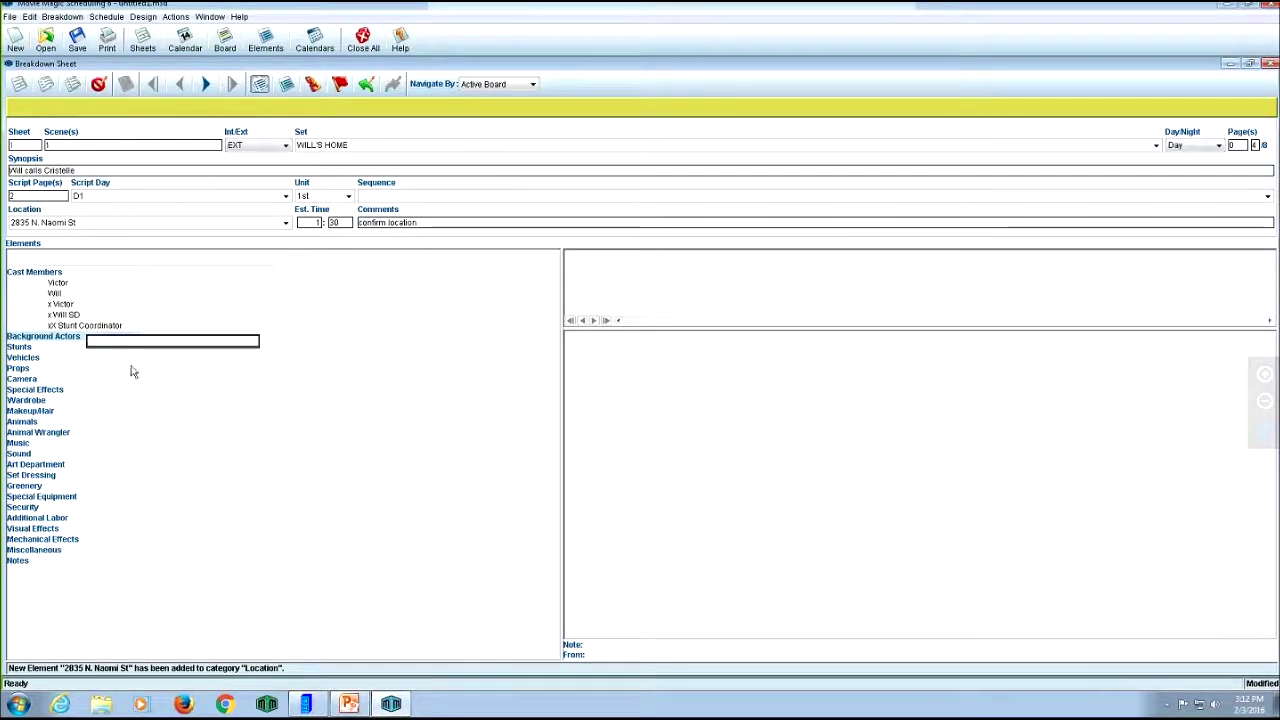
text(Neighbors (10),)
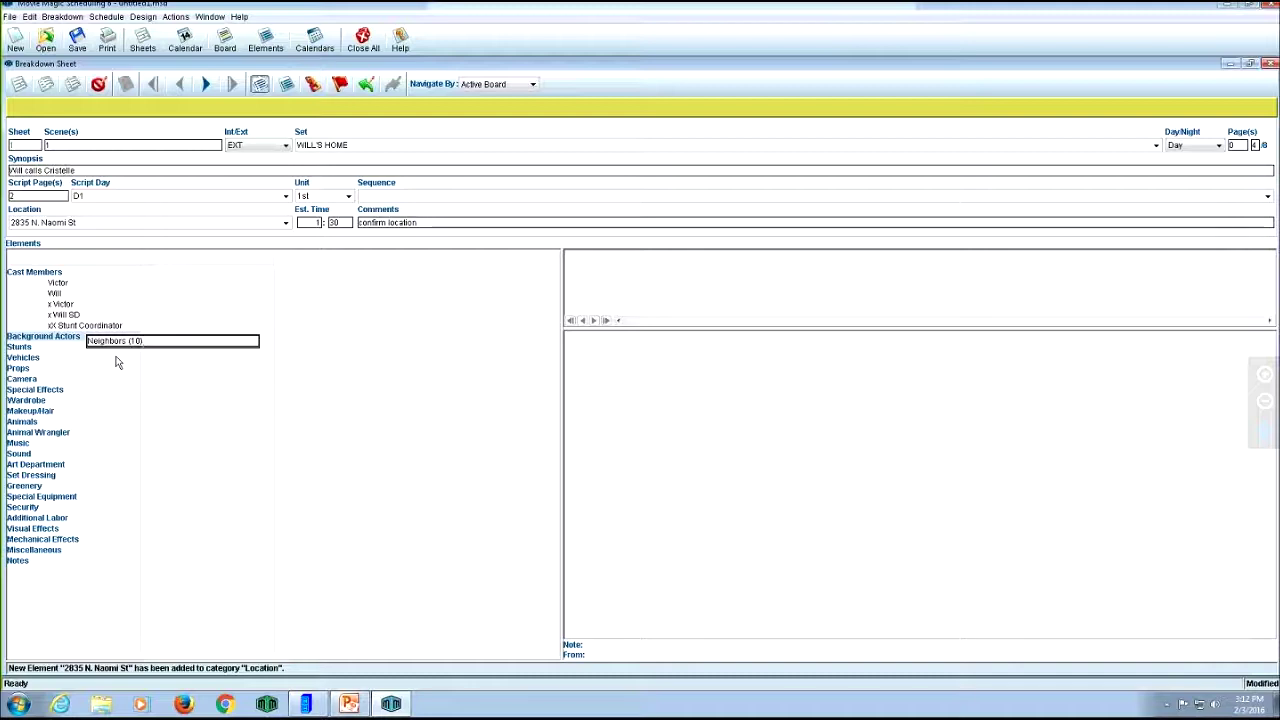
key(Return)
key(Return)
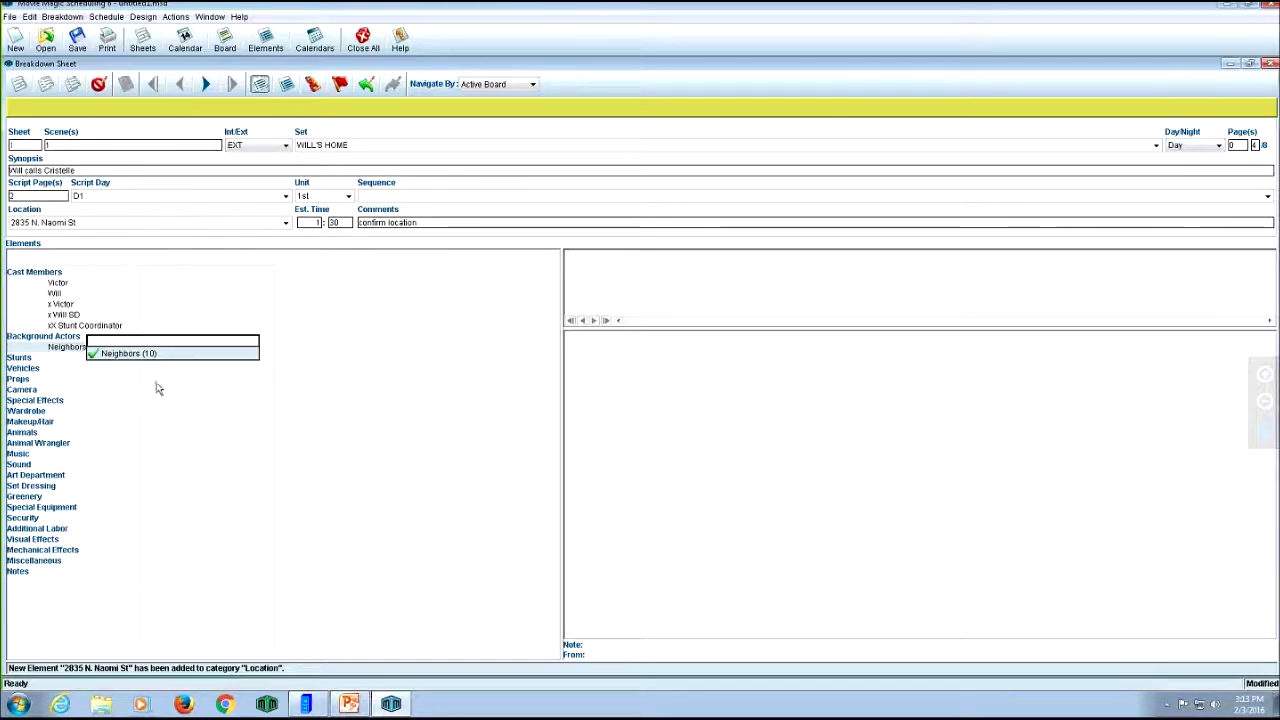
click(155, 384)
click(112, 338)
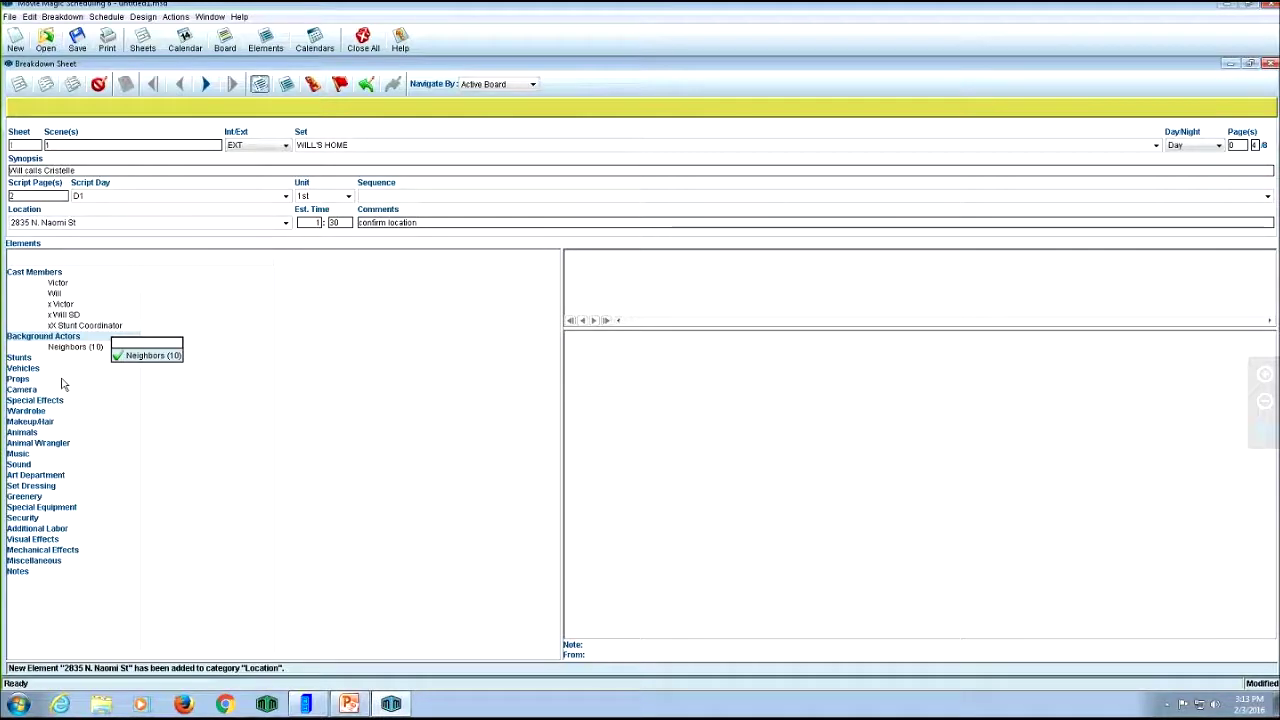
click(178, 502)
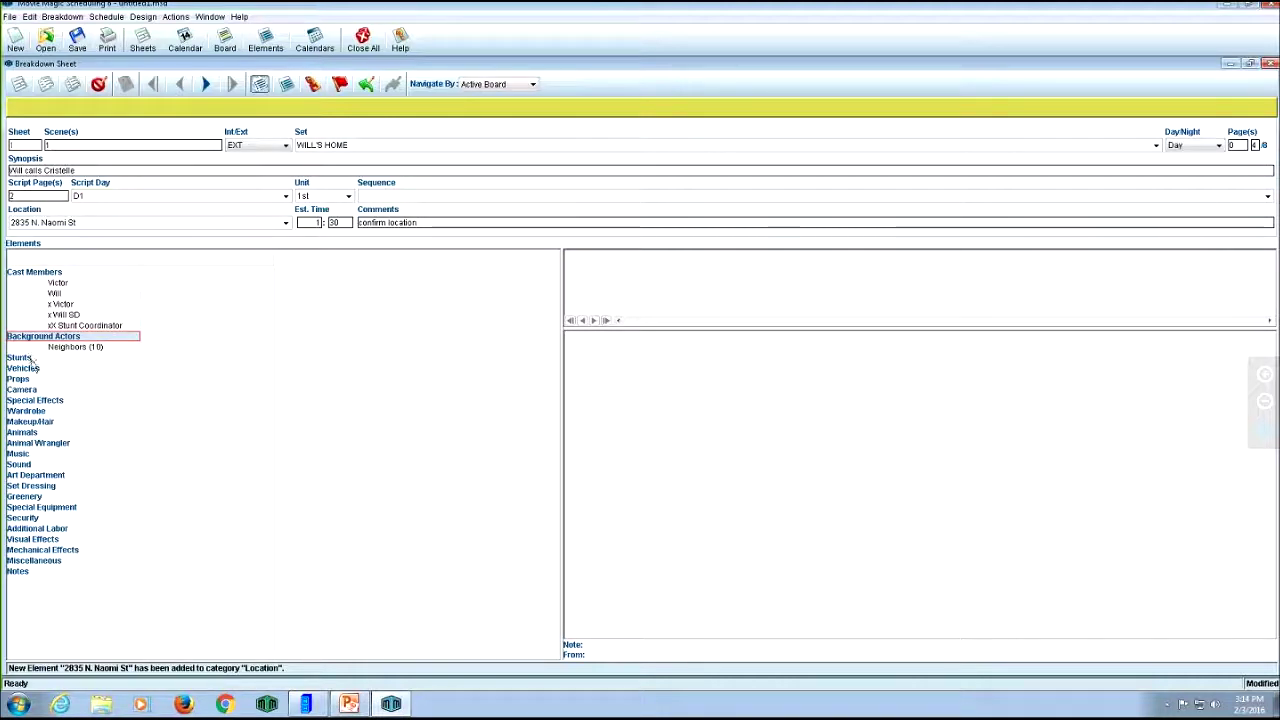
click(104, 366)
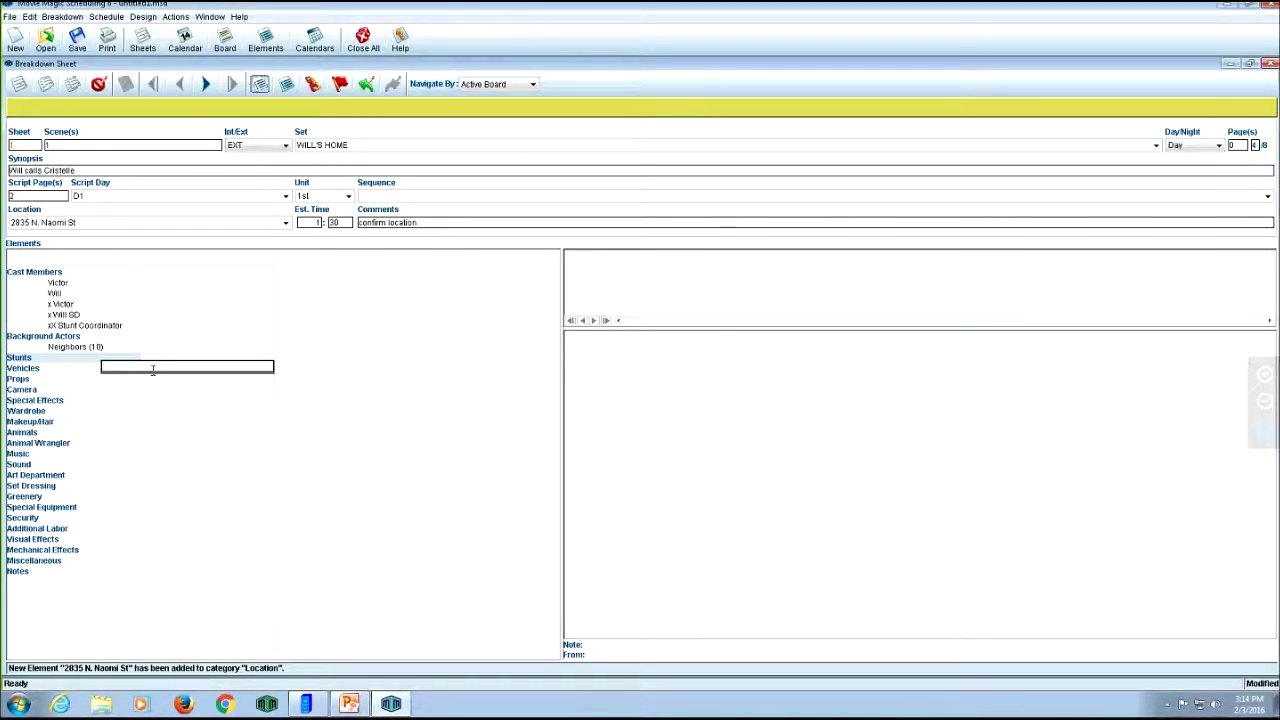
Step: Enter Will does backflip, Nets, Harness and Cables as new Stunts elements
text(Will does backflip)
key(Return)
key(Return)
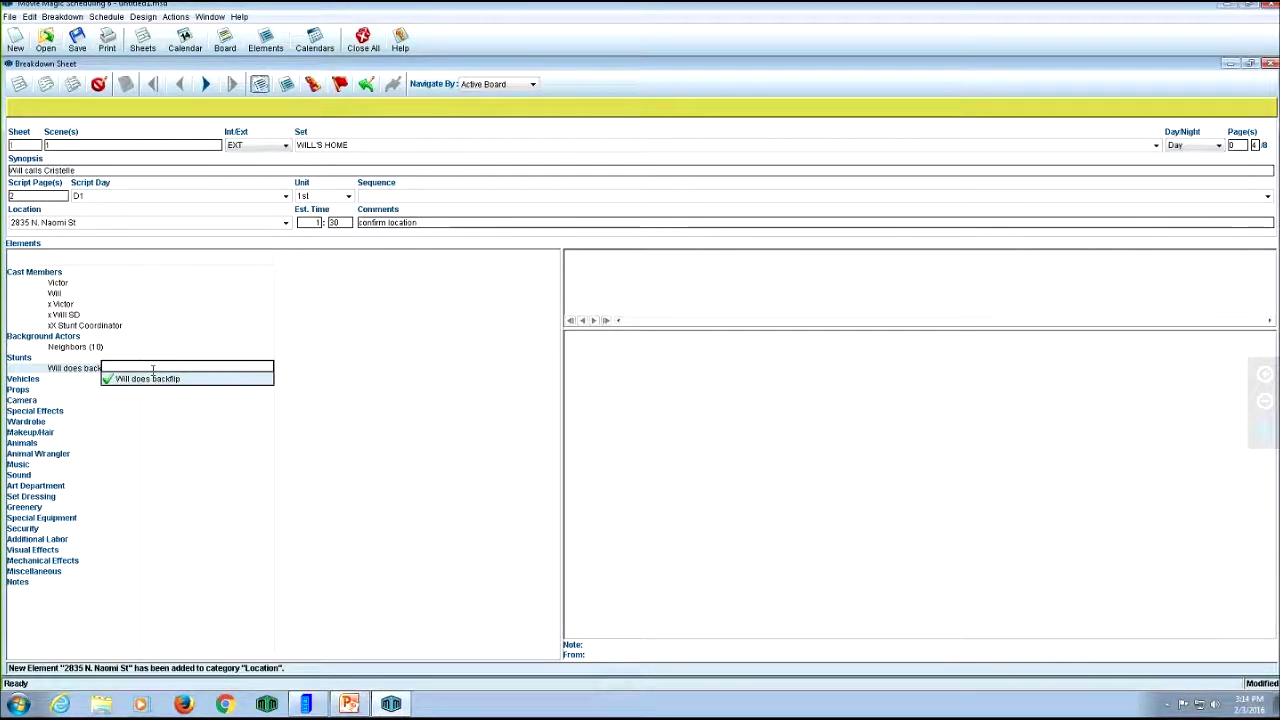
text(Nets)
key(Return)
key(Return)
text(Har)
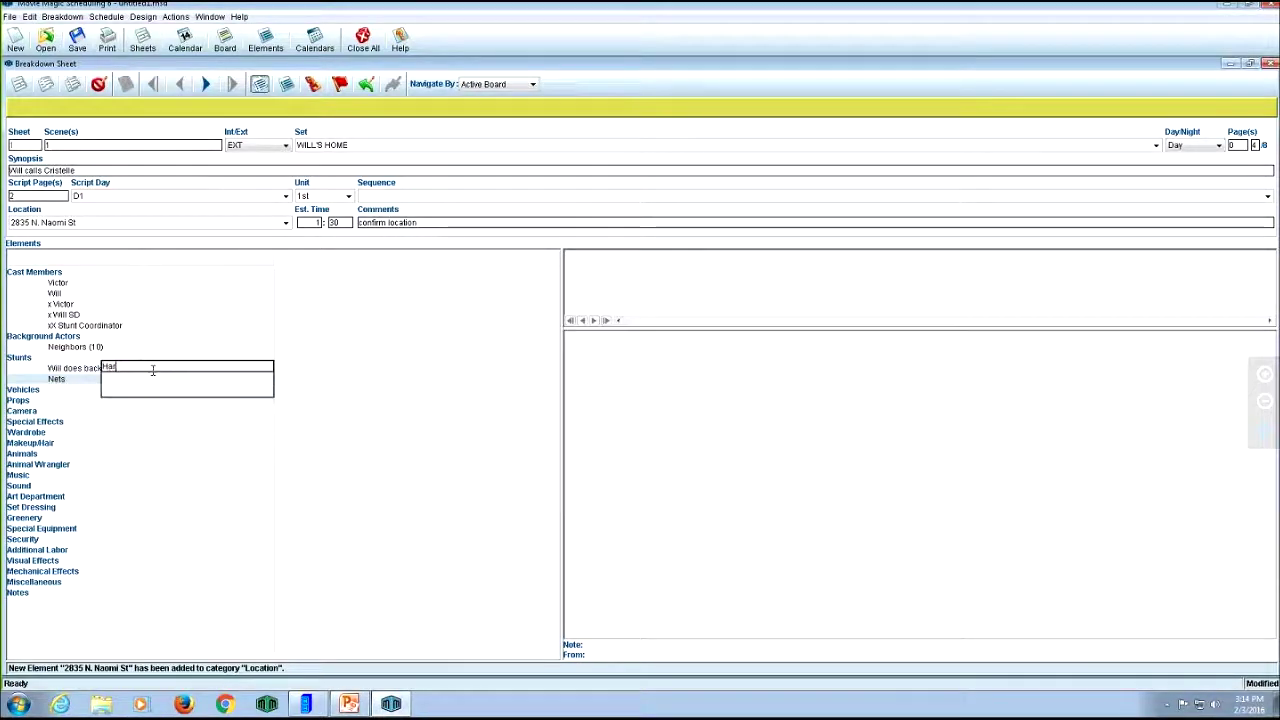
text(ness)
key(Return)
key(Return)
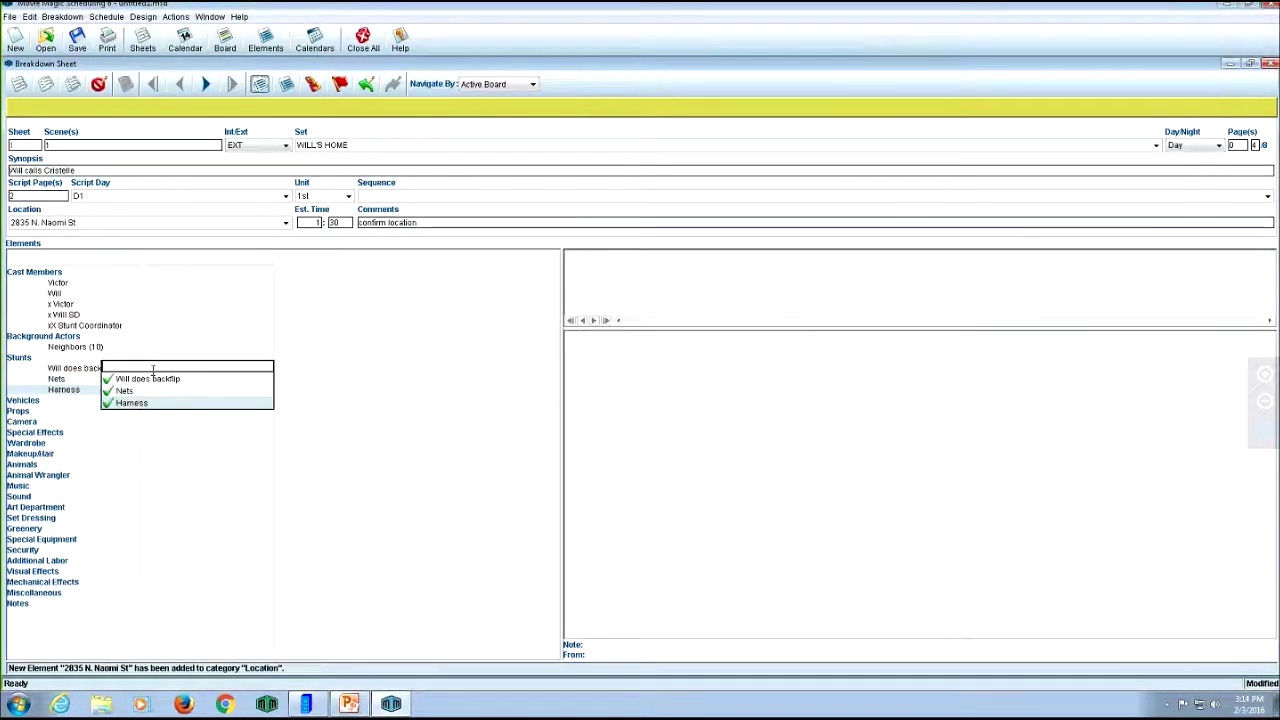
text(Cables)
key(Return)
key(Return)
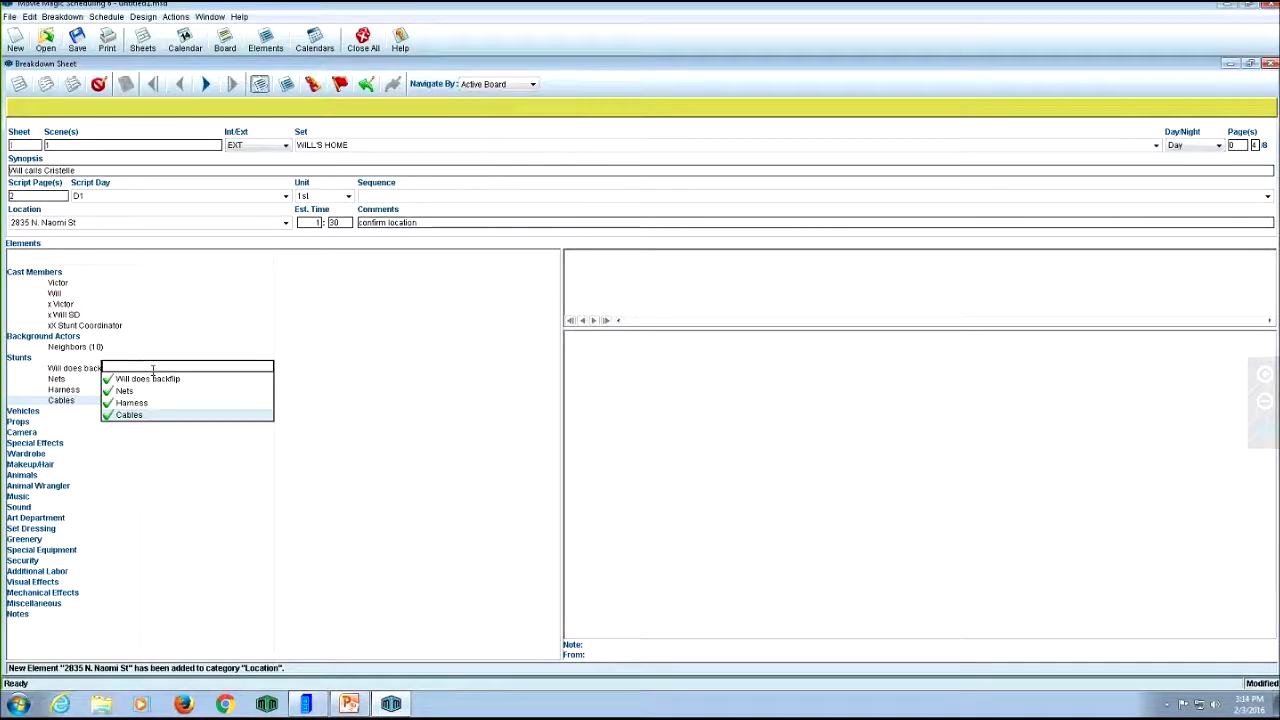
click(84, 417)
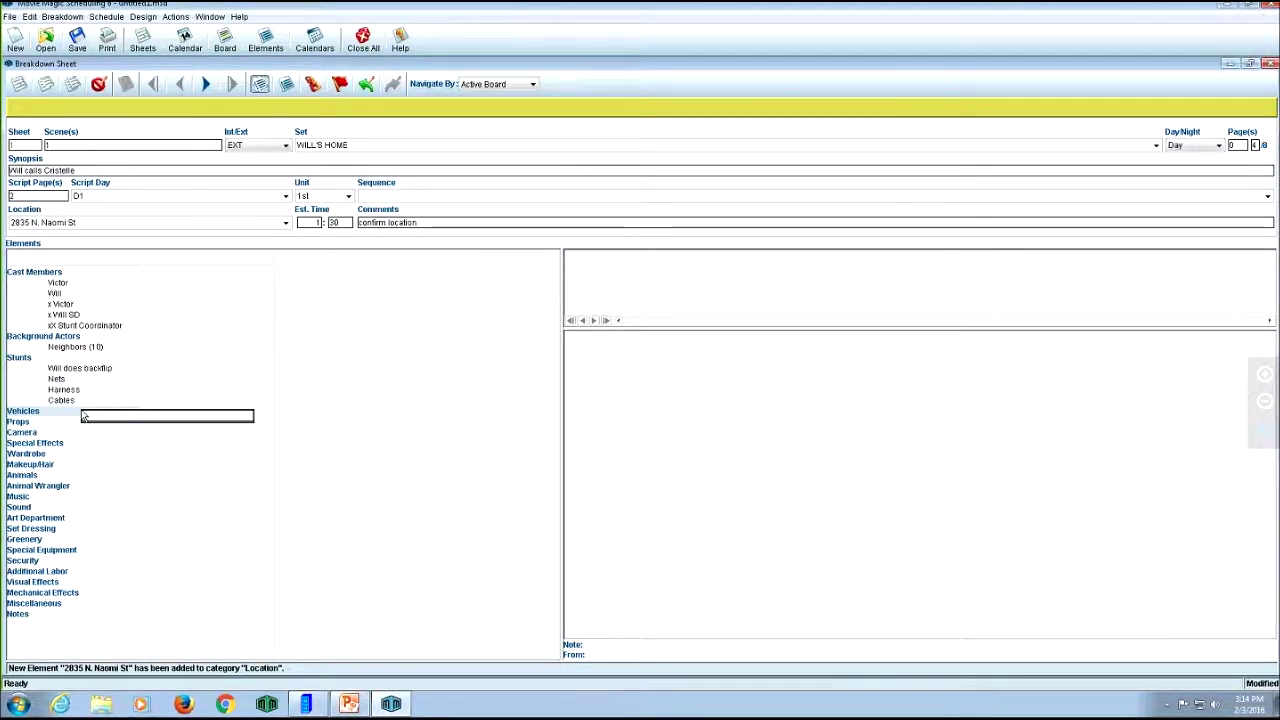
Step: Enter Will's Vintage Motorcycle as a new element under Vehicles
text(Will's Vintage Moto)
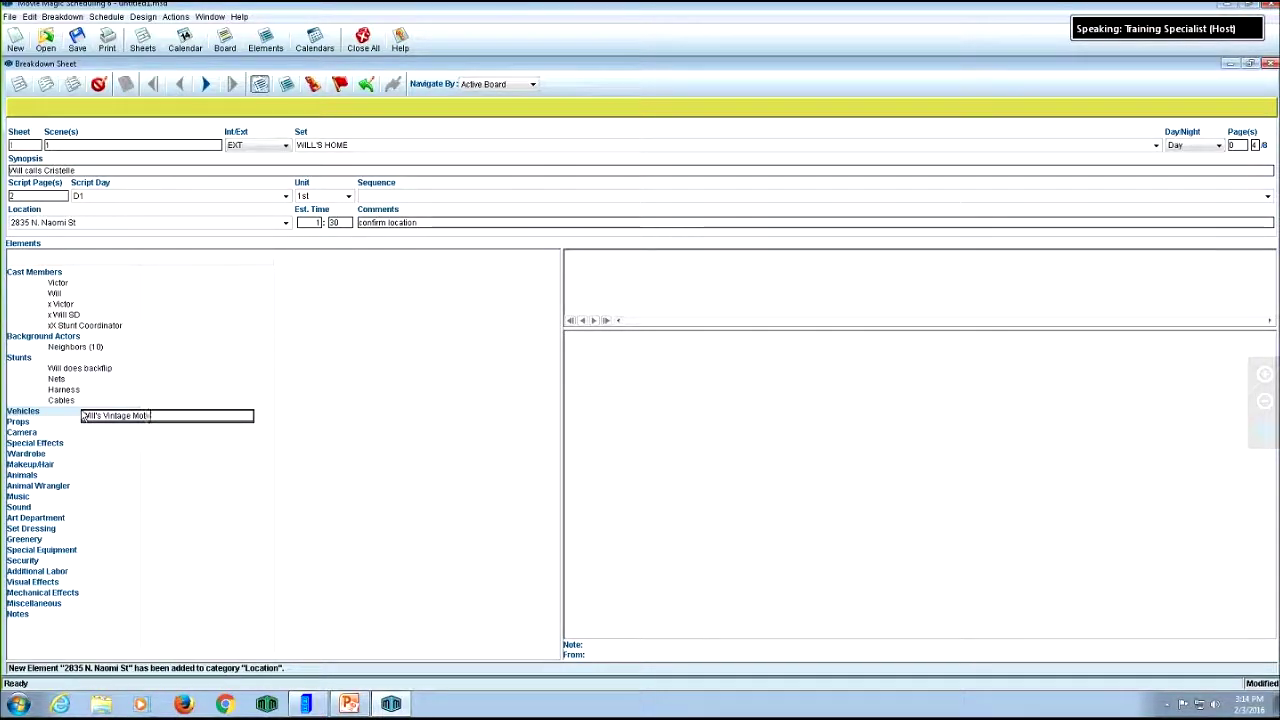
text(rcycle)
key(Return)
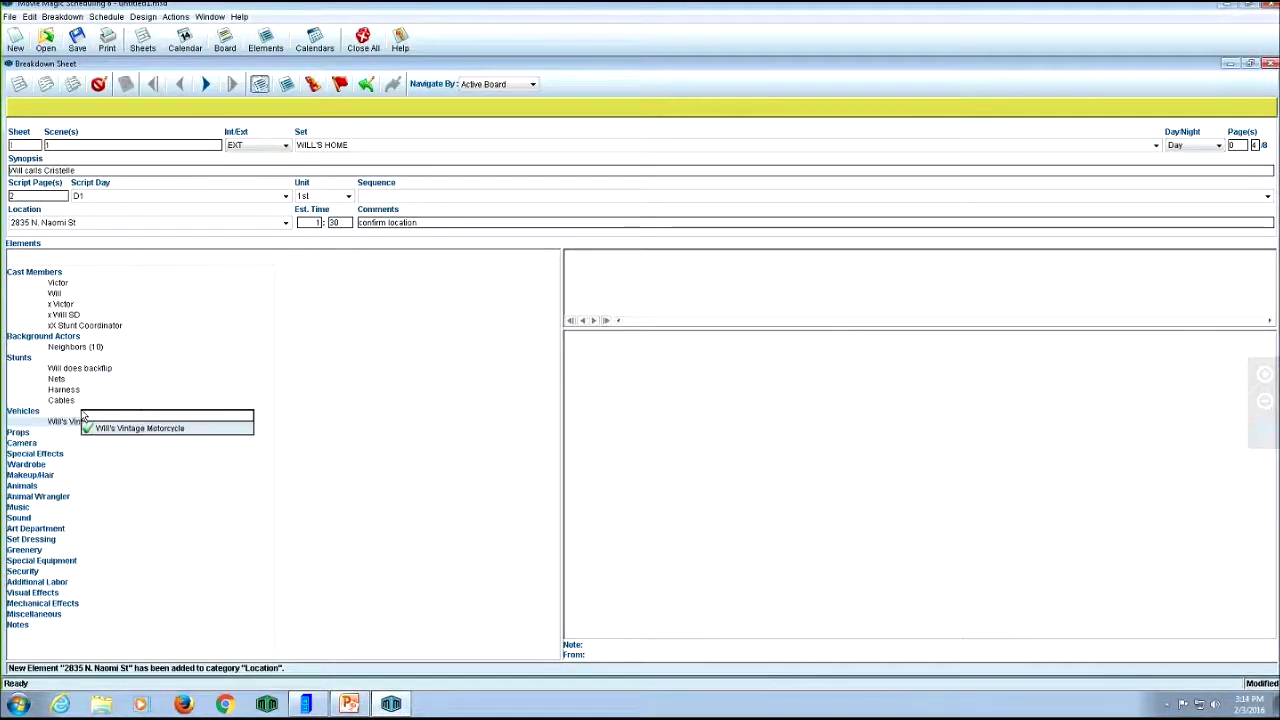
click(322, 473)
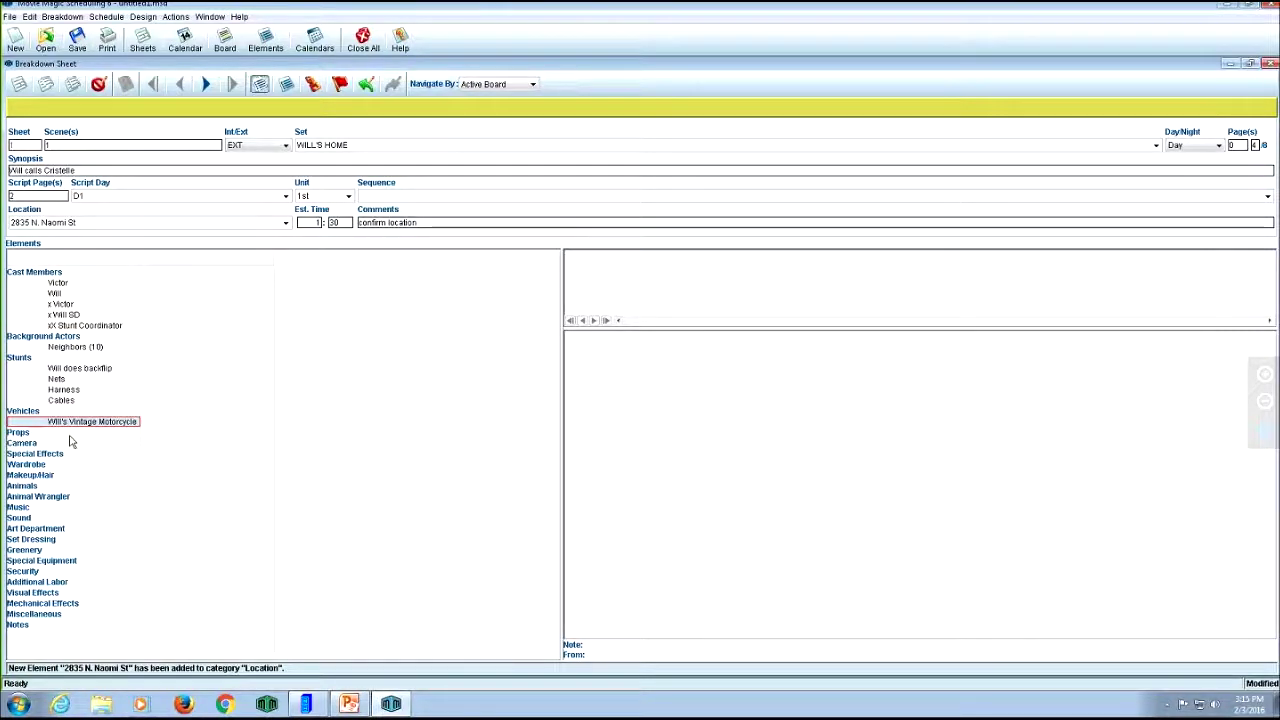
click(105, 583)
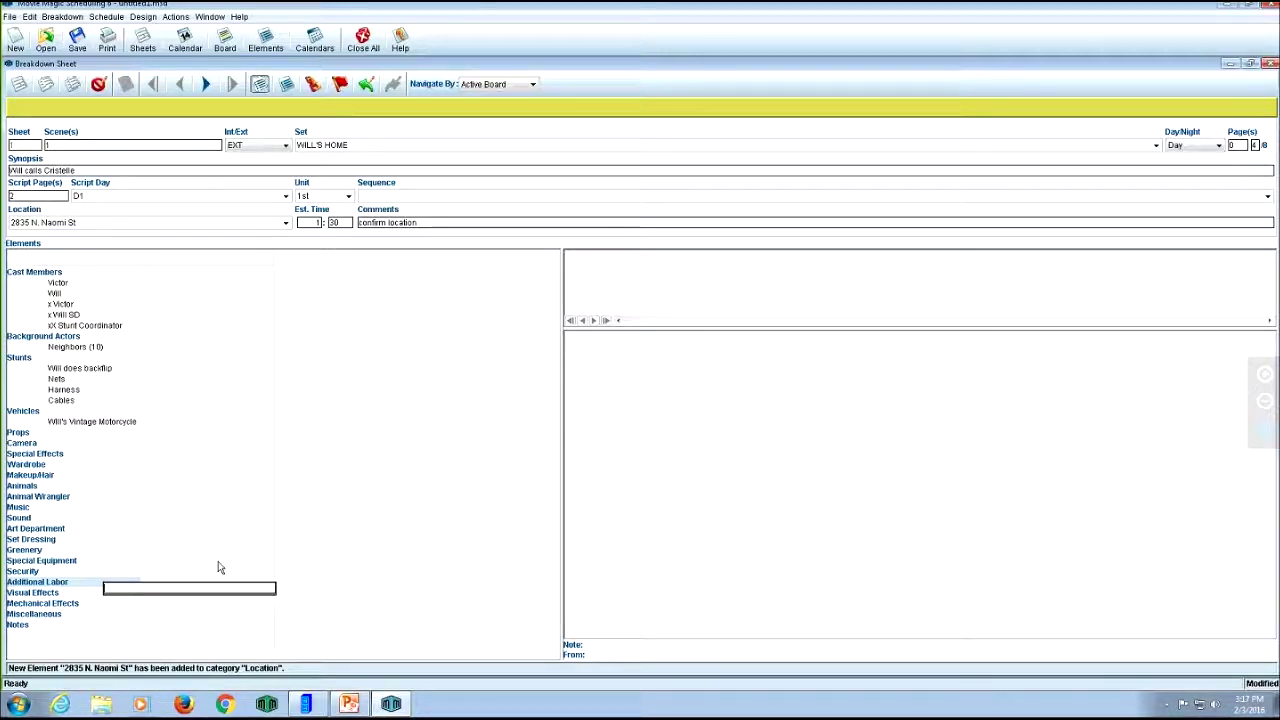
Step: Close the empty Camera entry and bring up the Design menu
click(44, 445)
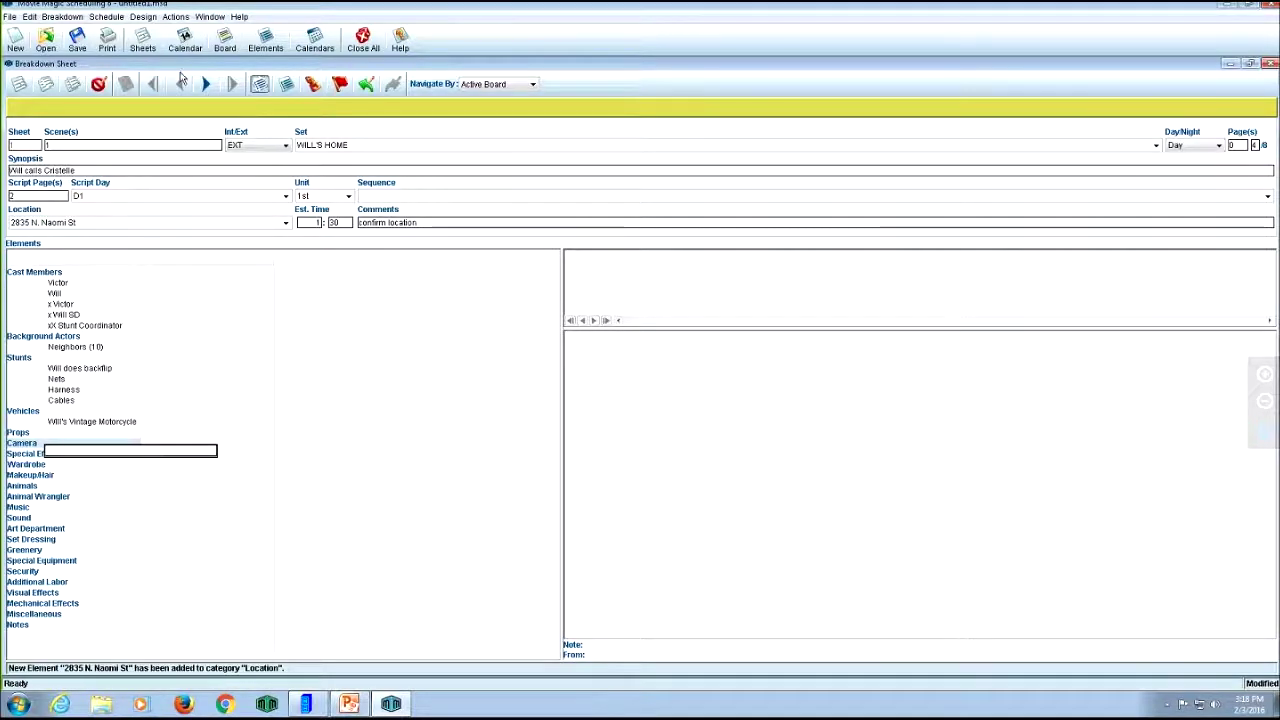
click(142, 17)
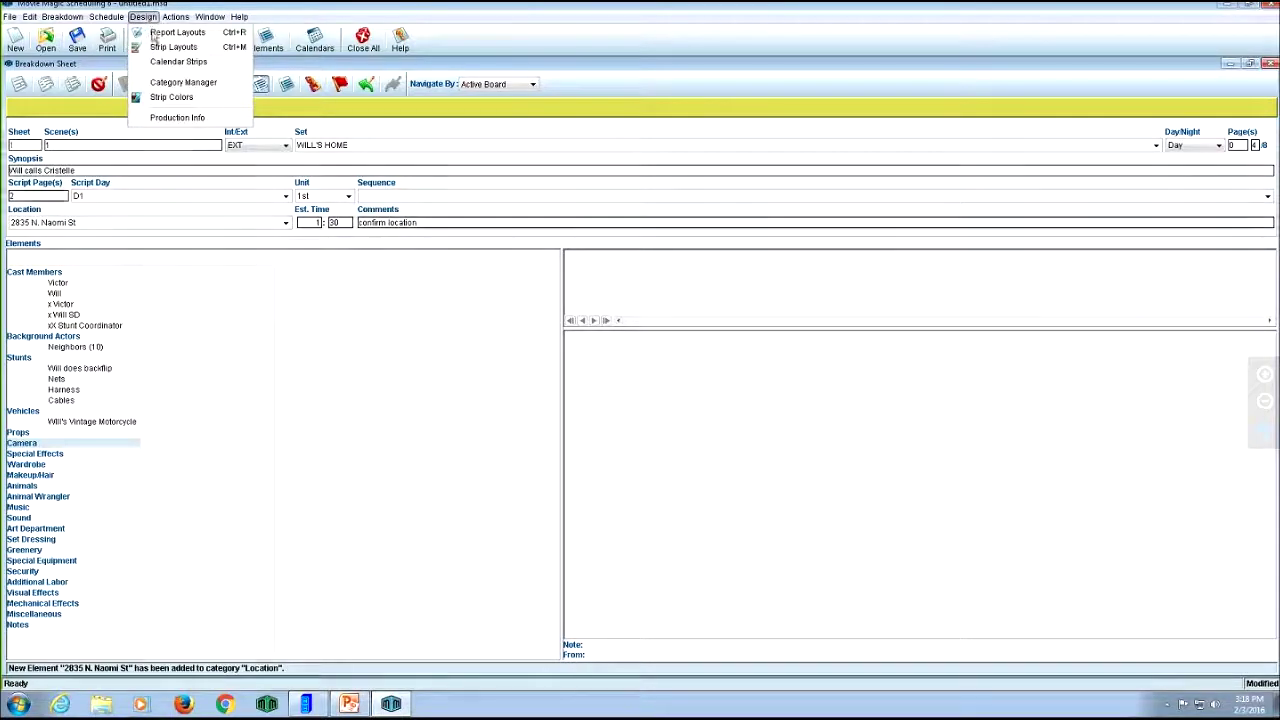
Step: In Category Manager, move Special Equipment up so it sits directly below Sound
click(191, 85)
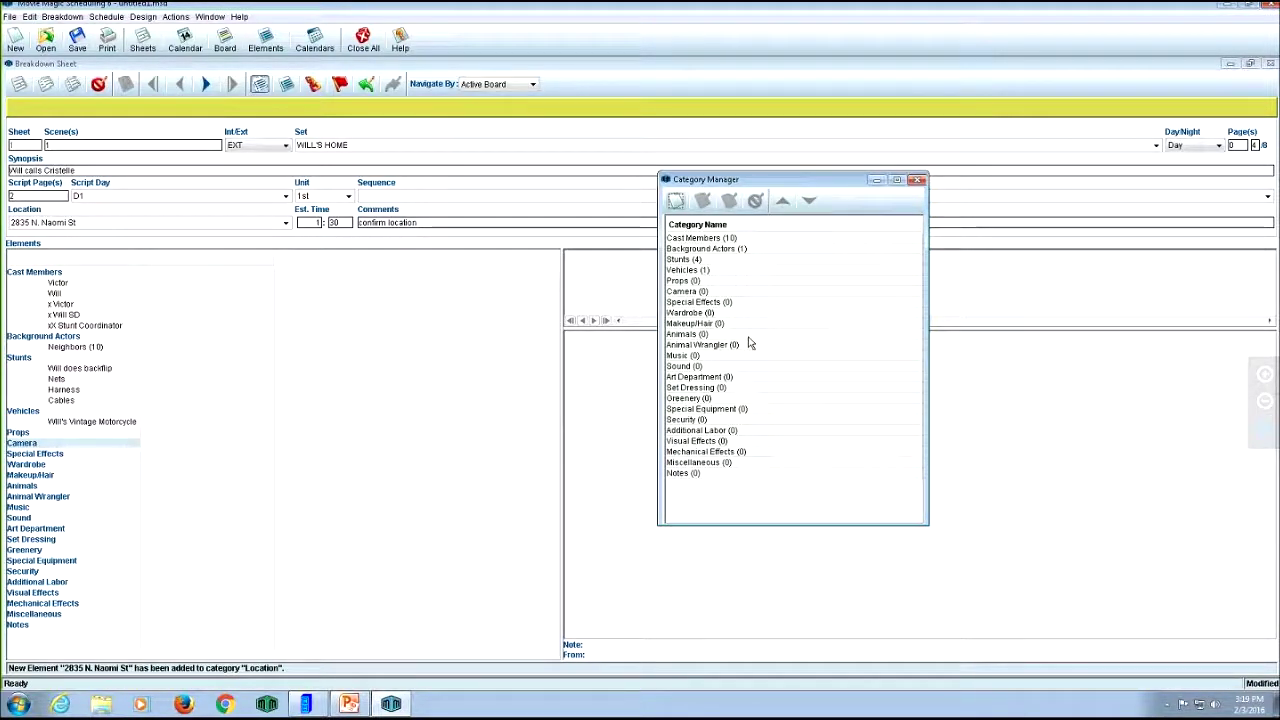
click(798, 312)
click(786, 409)
click(770, 441)
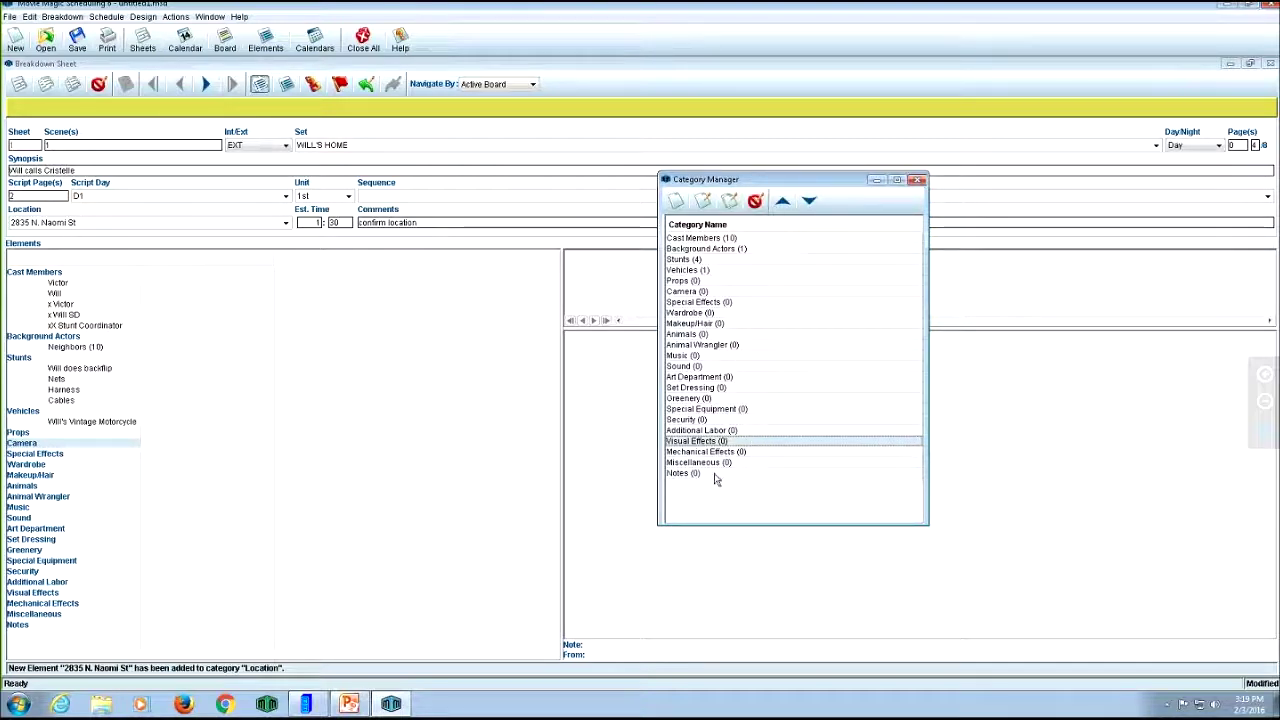
click(707, 411)
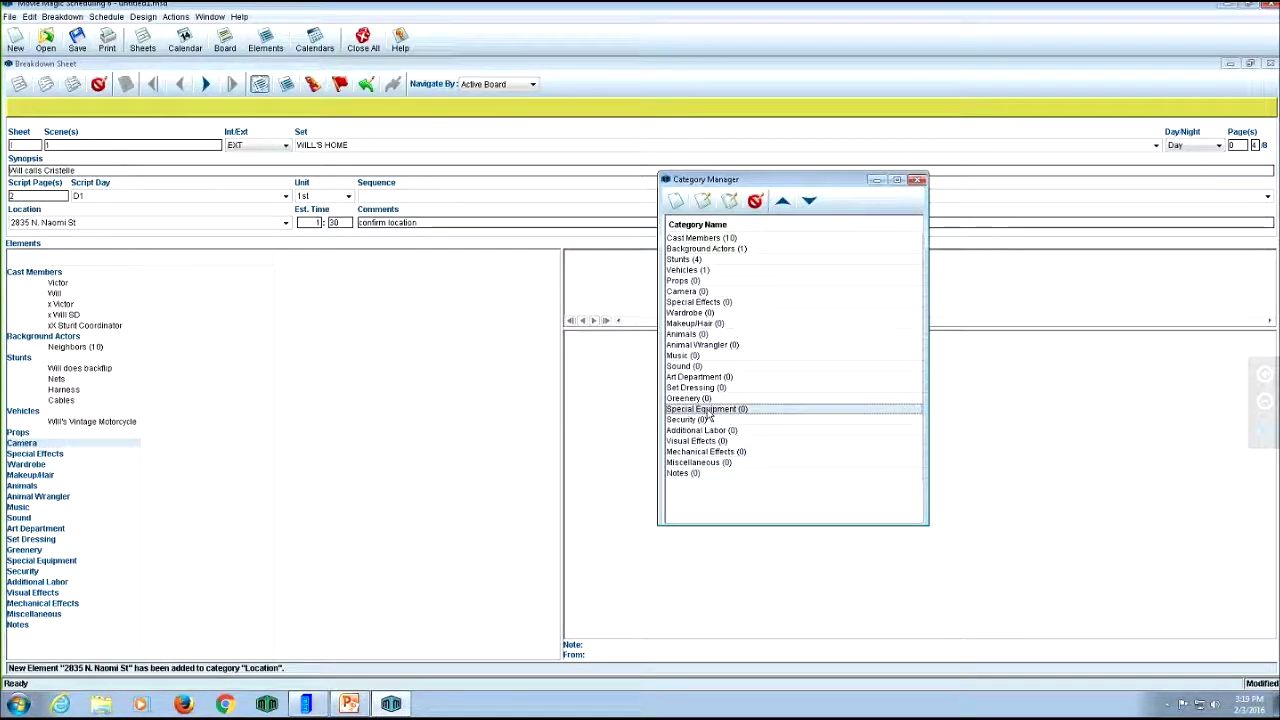
click(782, 202)
click(782, 202)
click(782, 202)
click(782, 202)
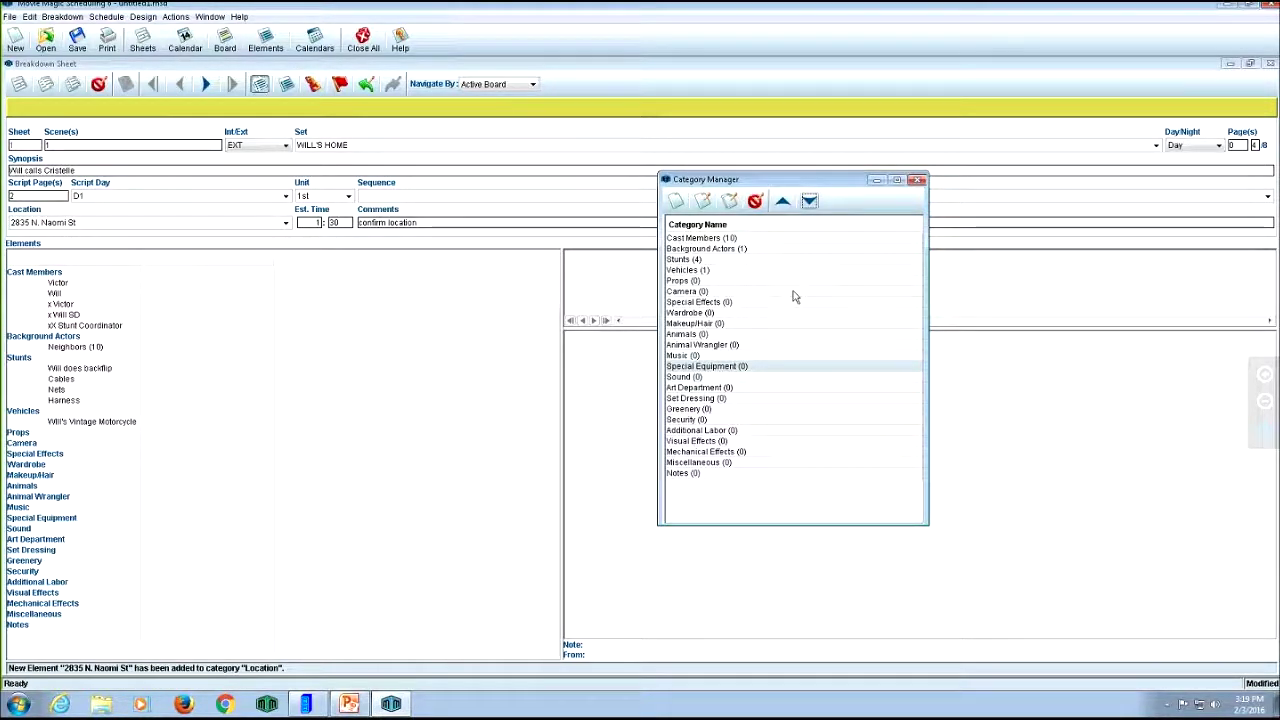
click(809, 201)
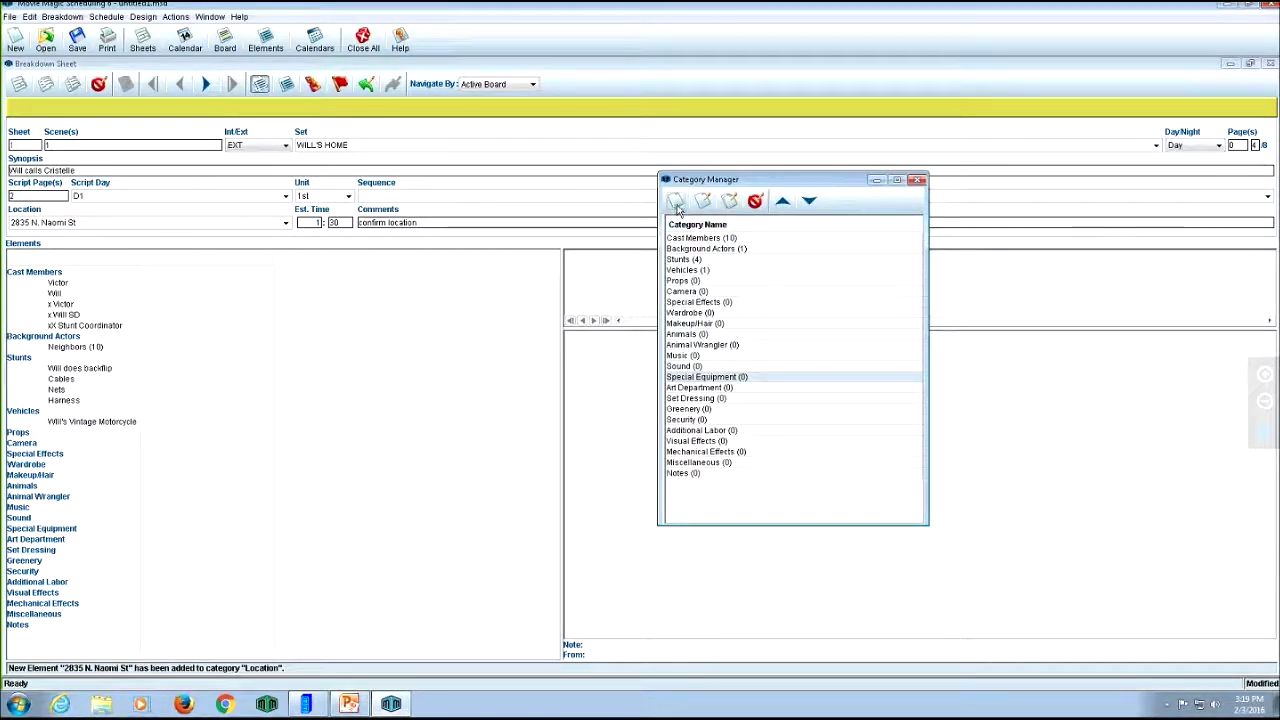
Step: Create a new breakdown category named Grip in Category Manager
click(677, 203)
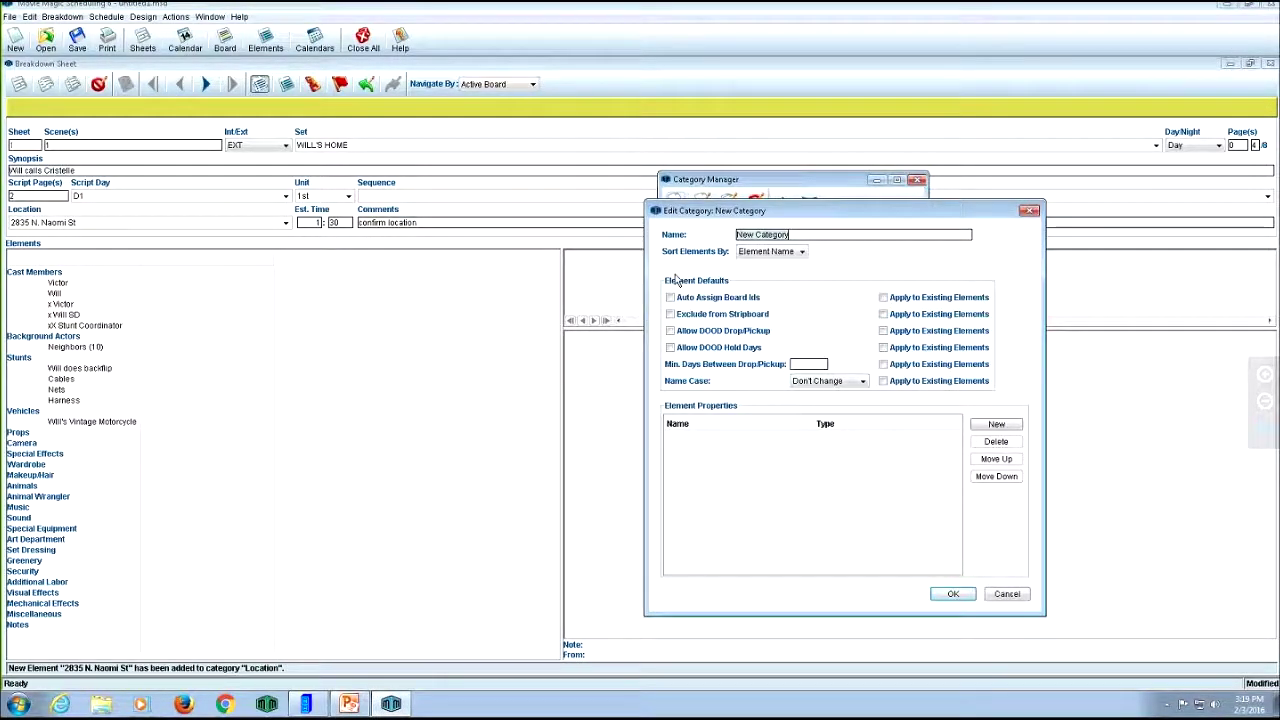
text(Grip)
key(Return)
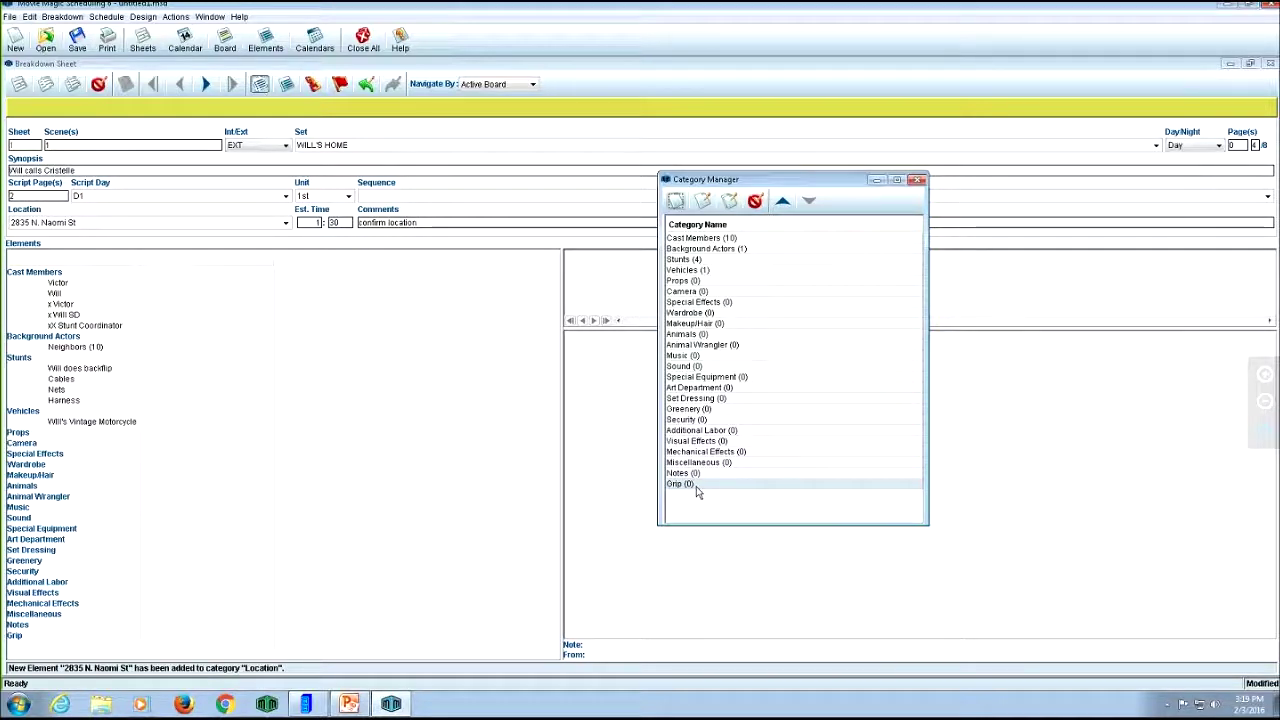
Step: Move Grip up until it sits just below Camera, then close Category Manager
click(748, 488)
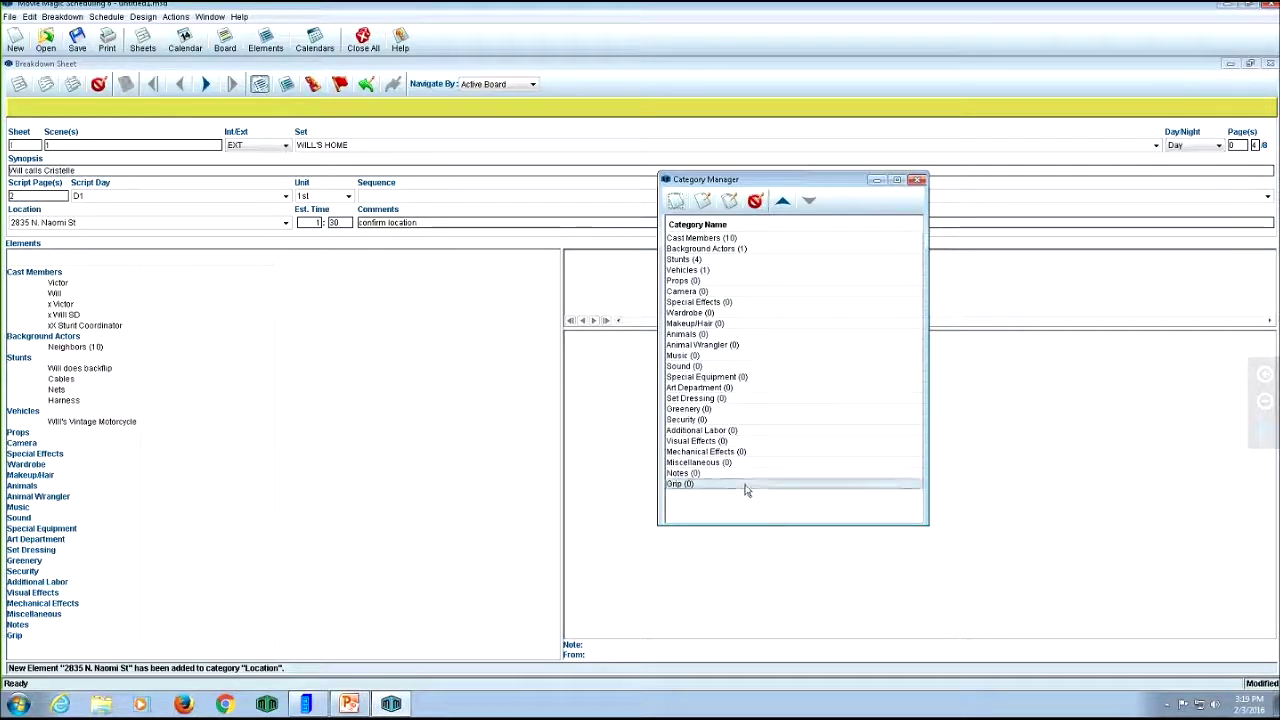
click(783, 202)
click(783, 202)
click(783, 202)
click(783, 202)
click(783, 202)
click(783, 202)
click(783, 202)
click(783, 202)
click(783, 202)
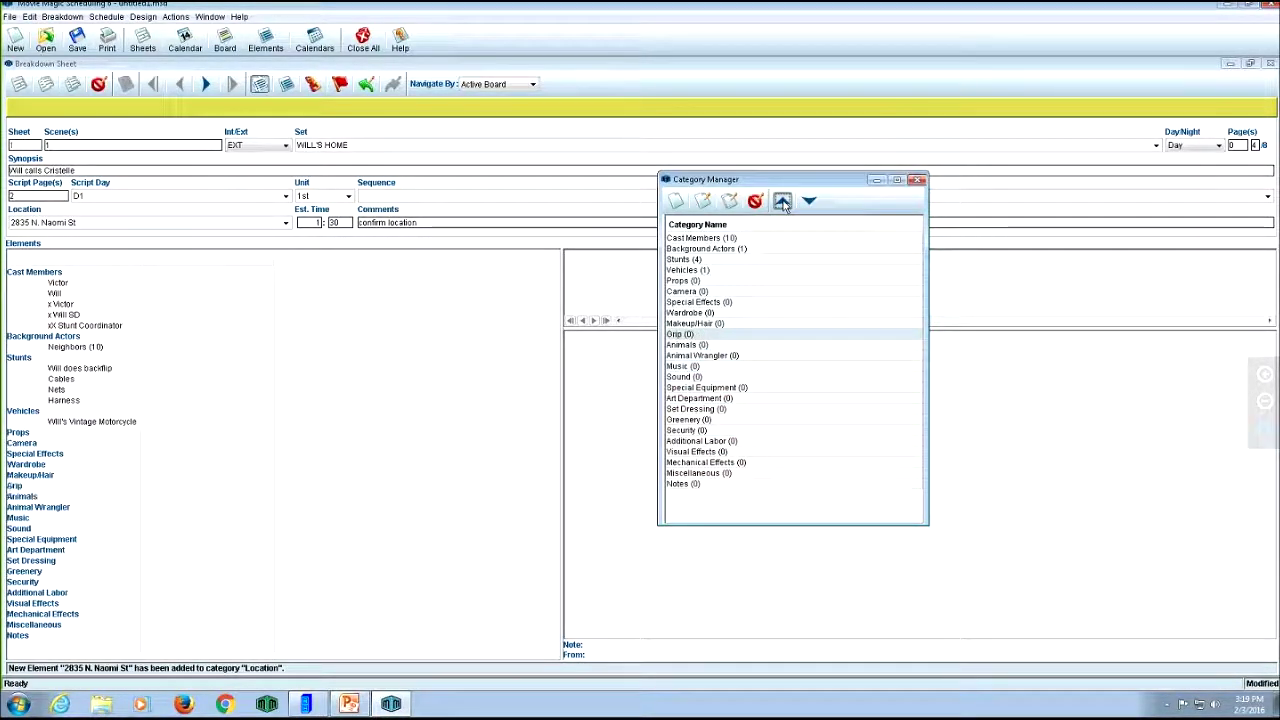
click(783, 202)
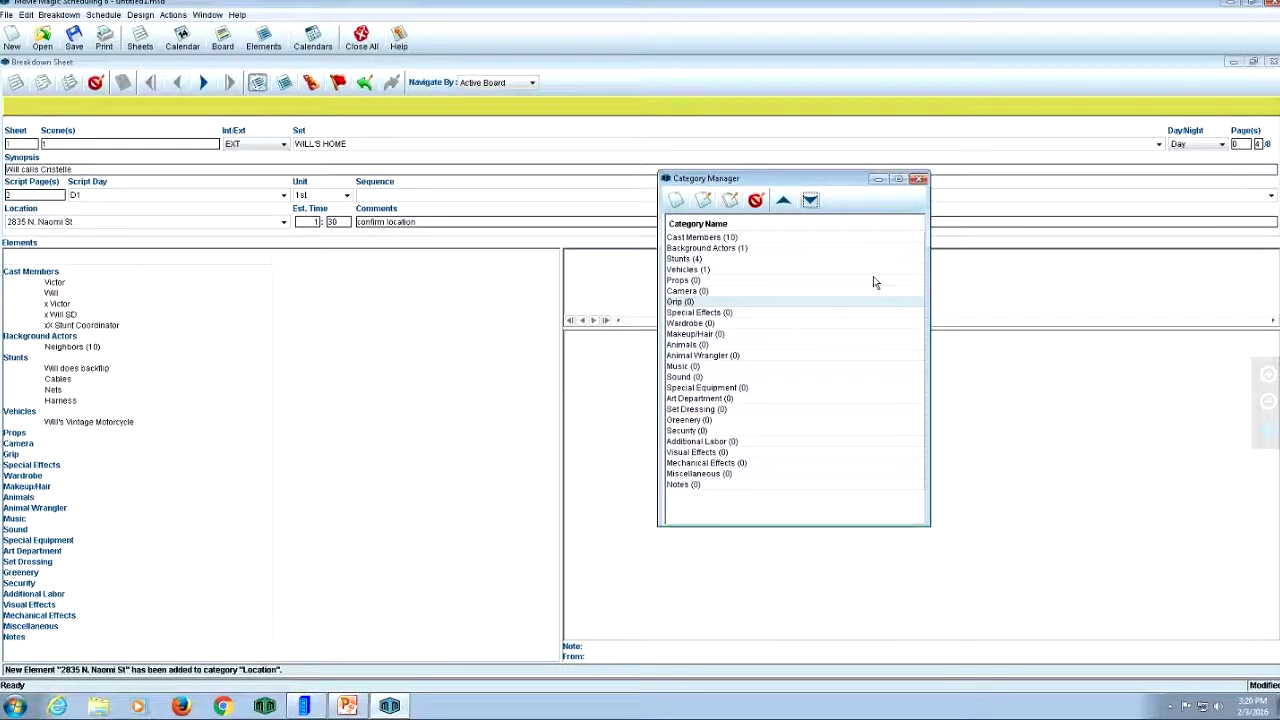
click(918, 179)
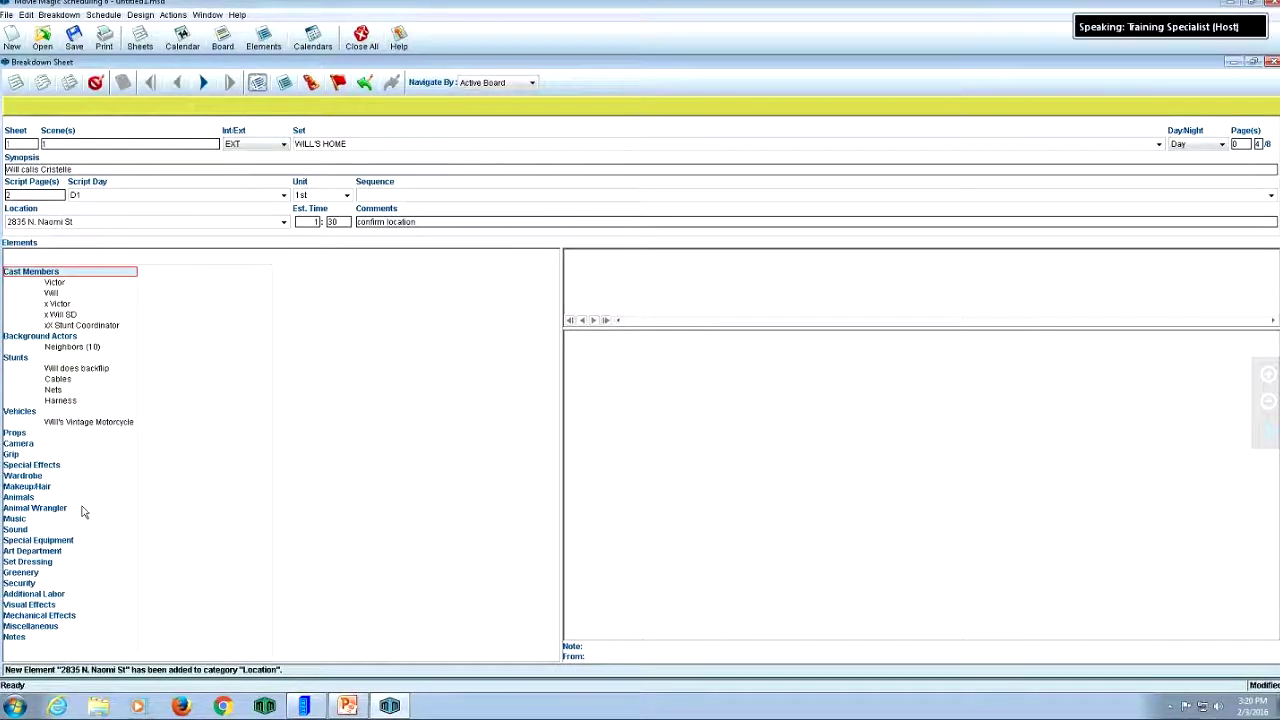
Step: Open a new-element entry at Special Effects, shifting it to Mechanical Effects, then Visual Effects
click(80, 467)
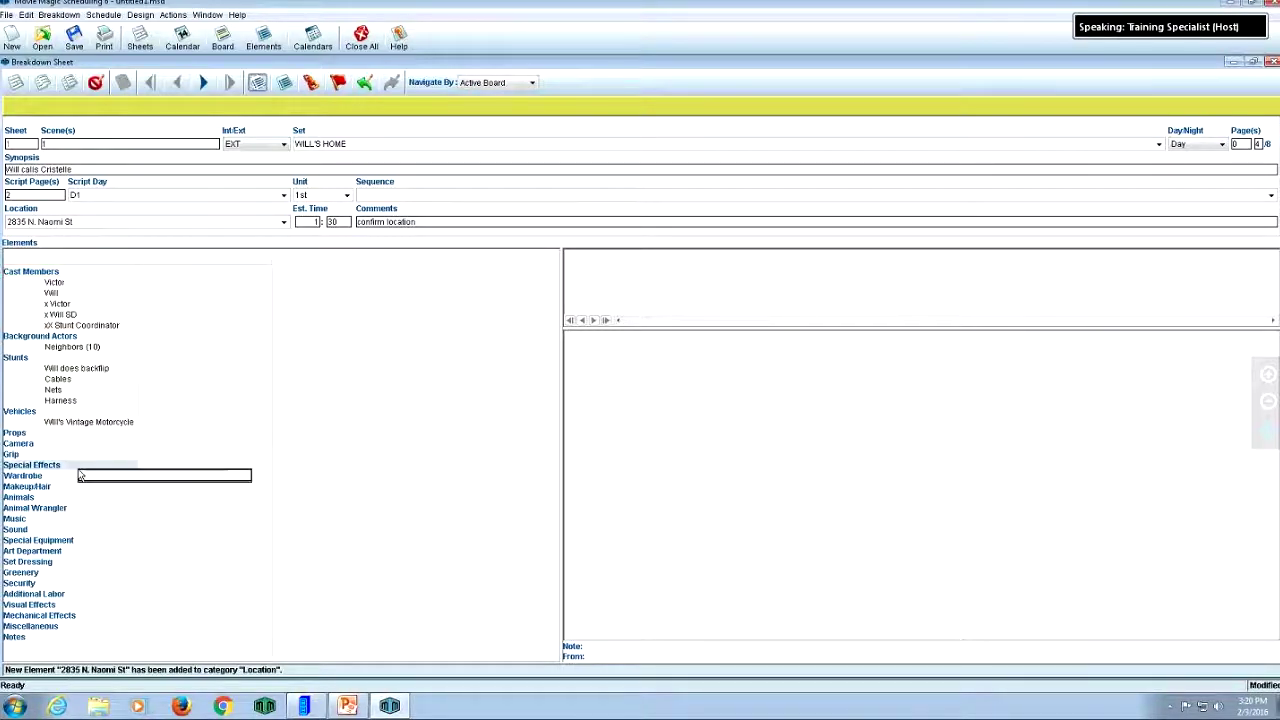
click(68, 618)
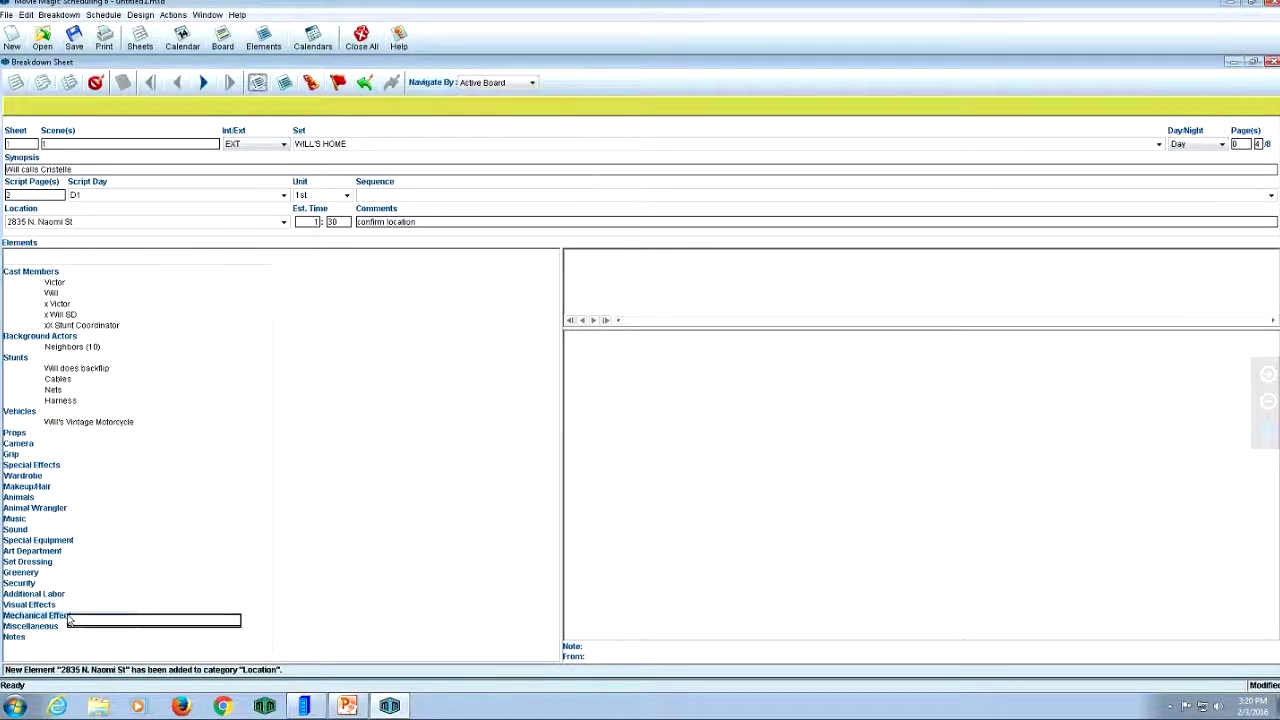
click(60, 602)
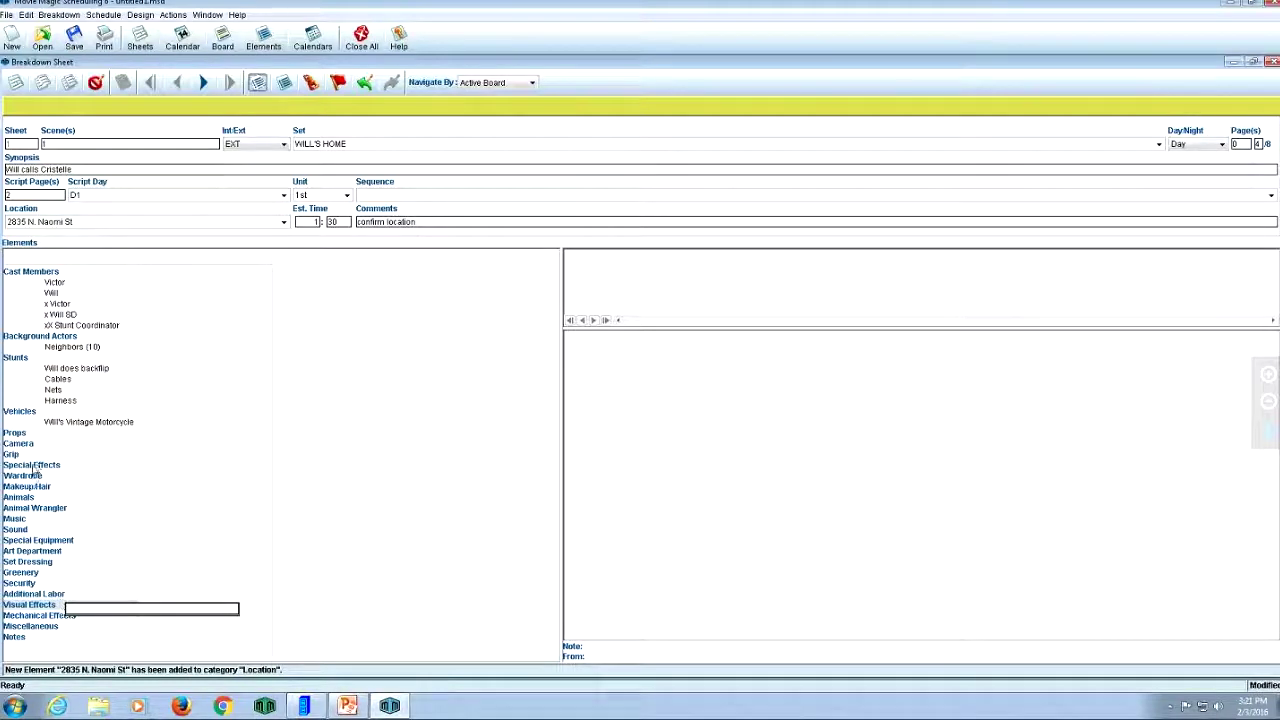
Step: Shift the empty new-element entry back to the Special Effects category
click(70, 465)
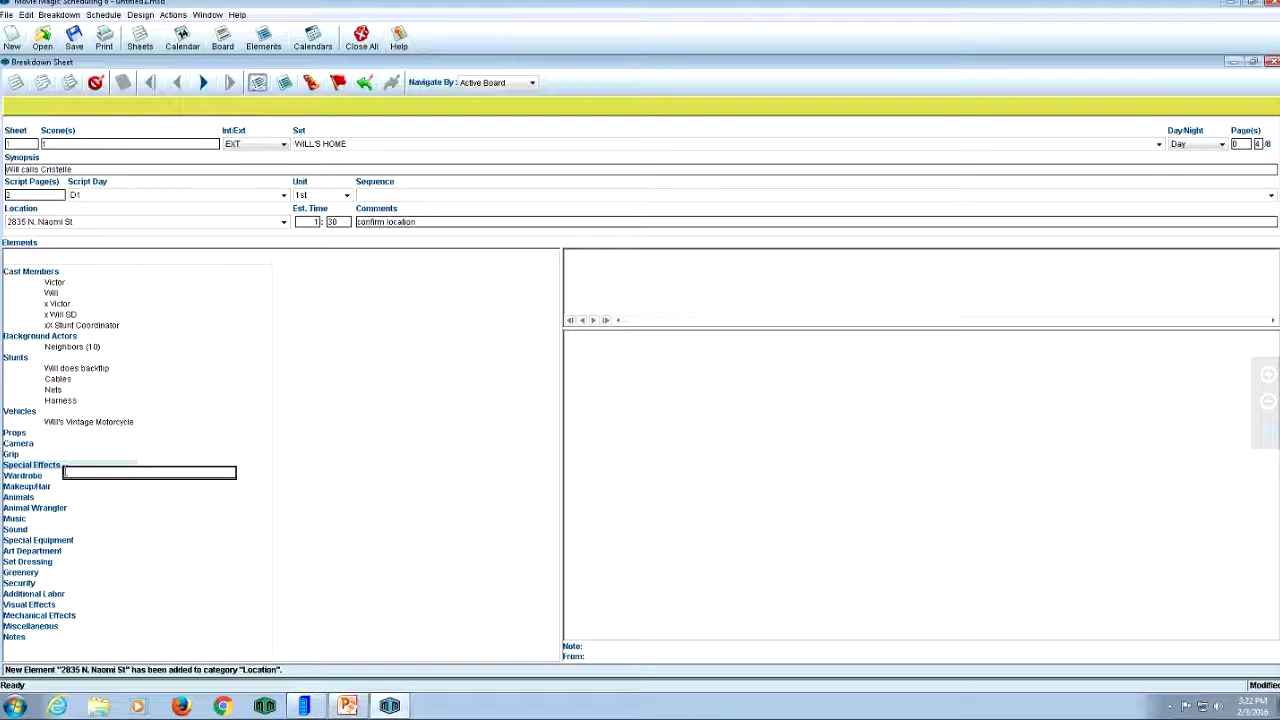
click(107, 498)
text(Cats)
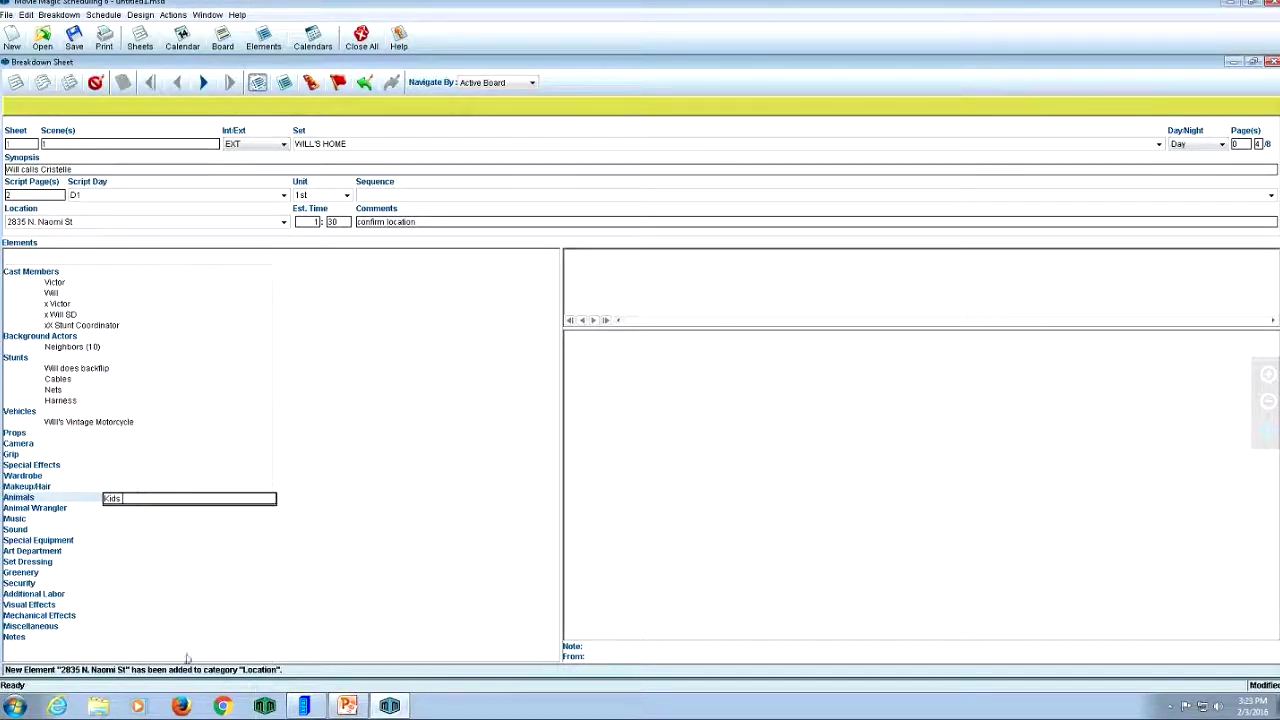
click(78, 510)
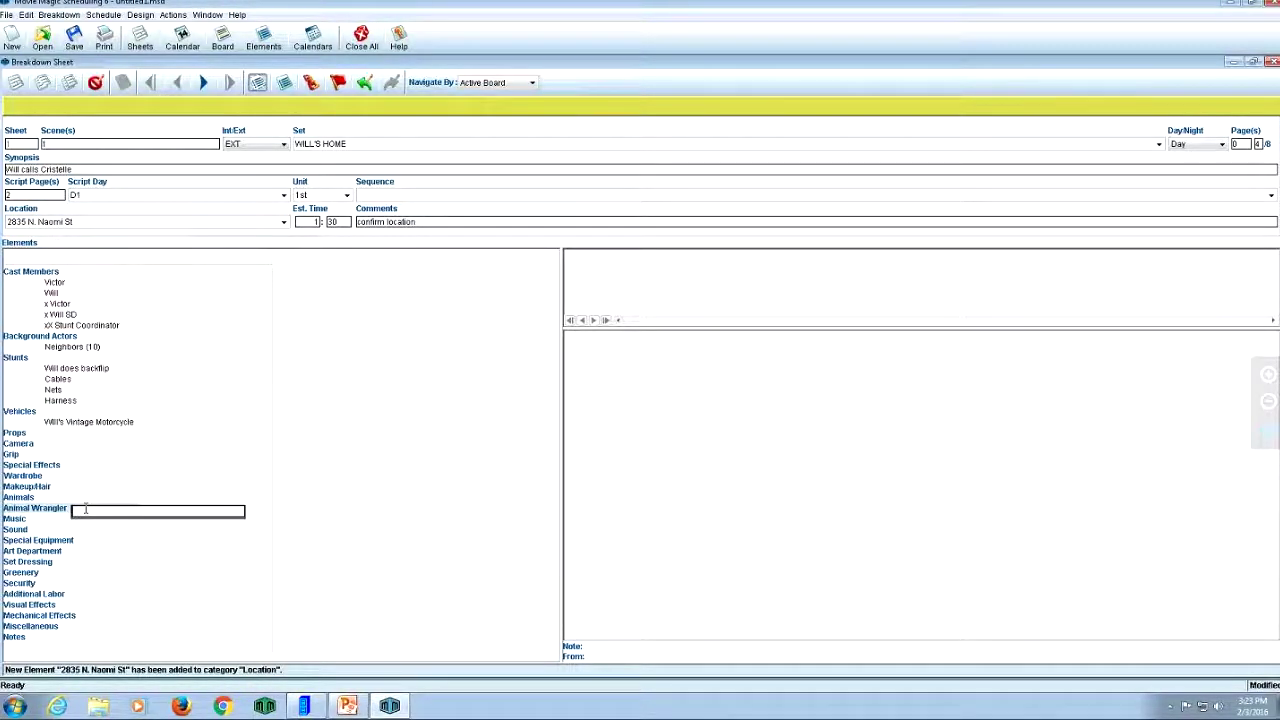
click(229, 460)
click(78, 502)
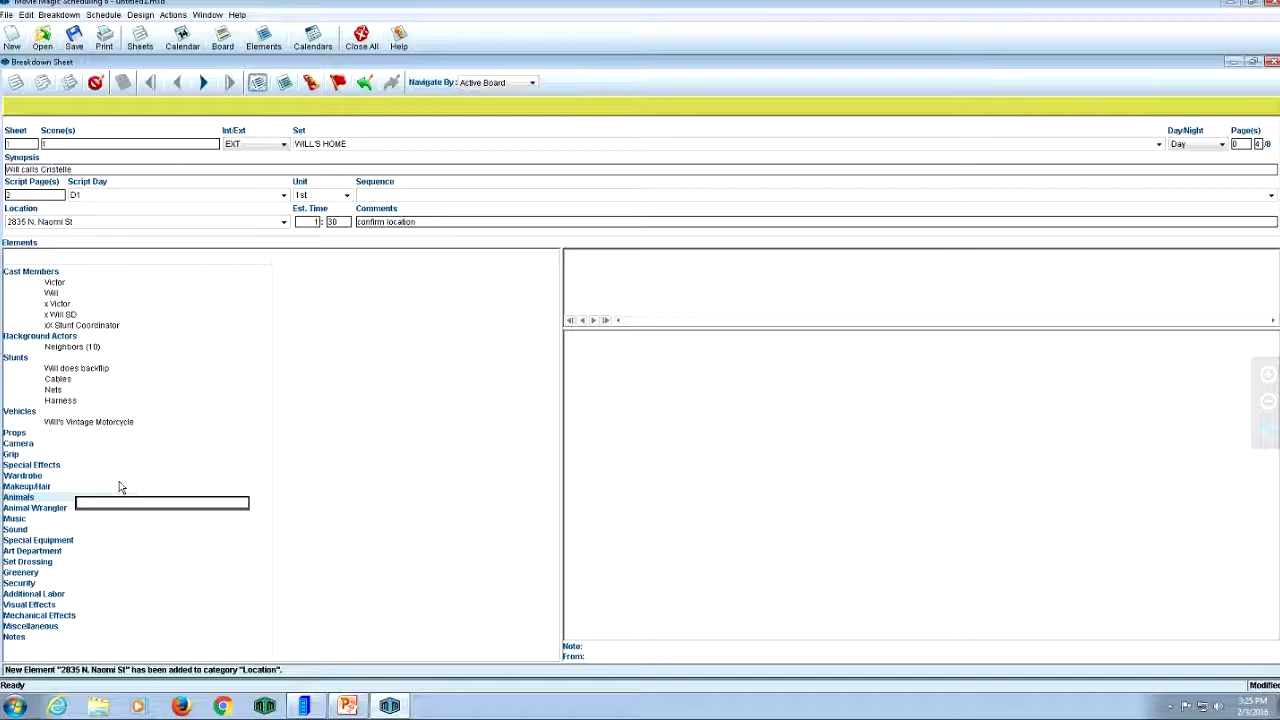
click(119, 627)
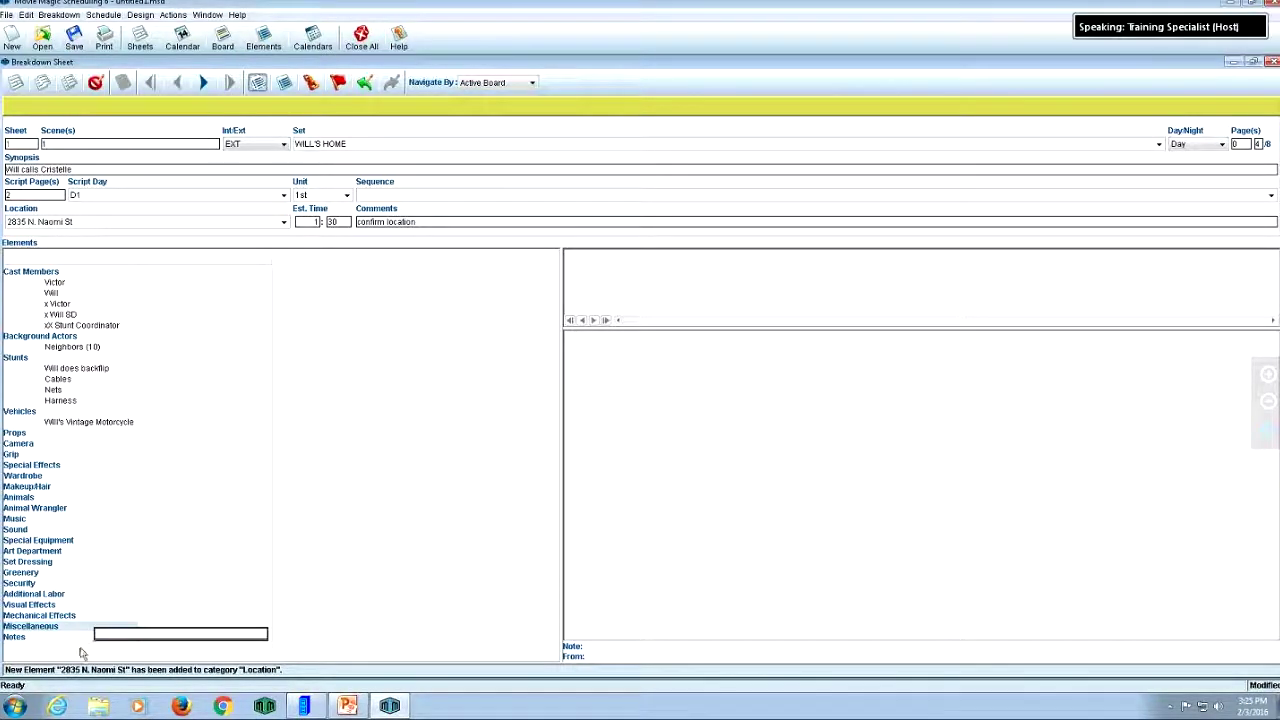
click(84, 639)
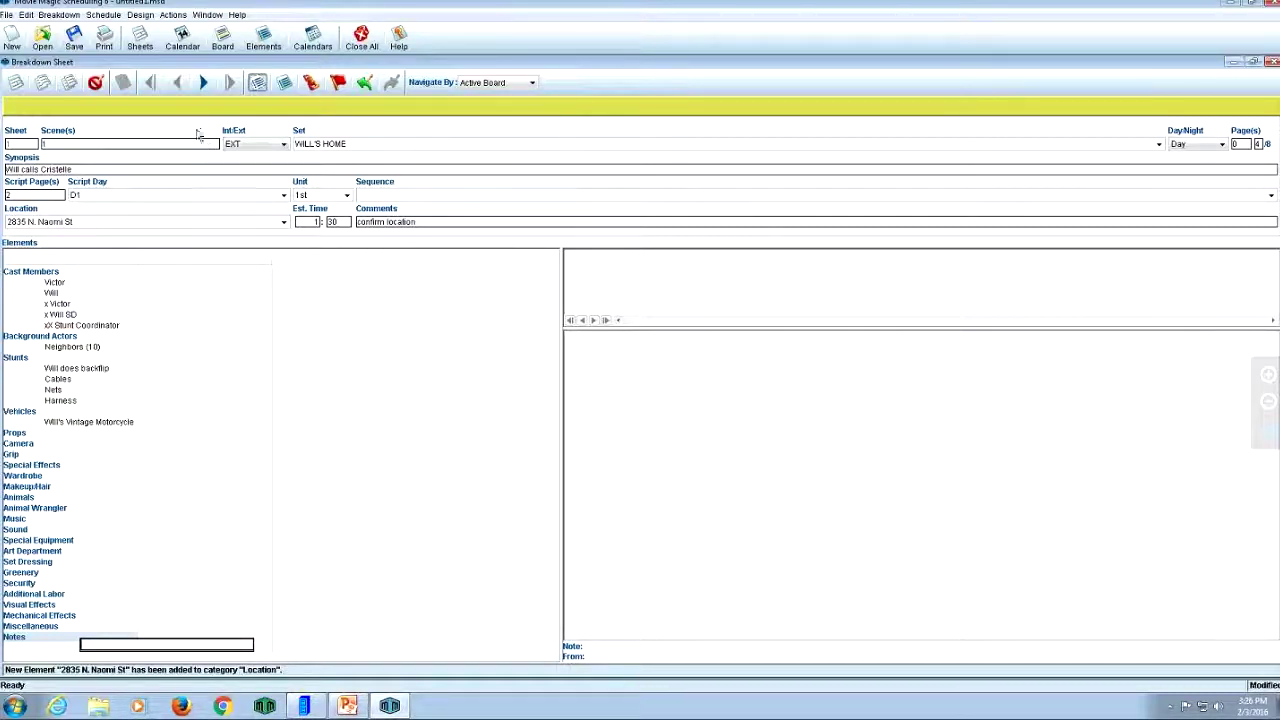
click(141, 16)
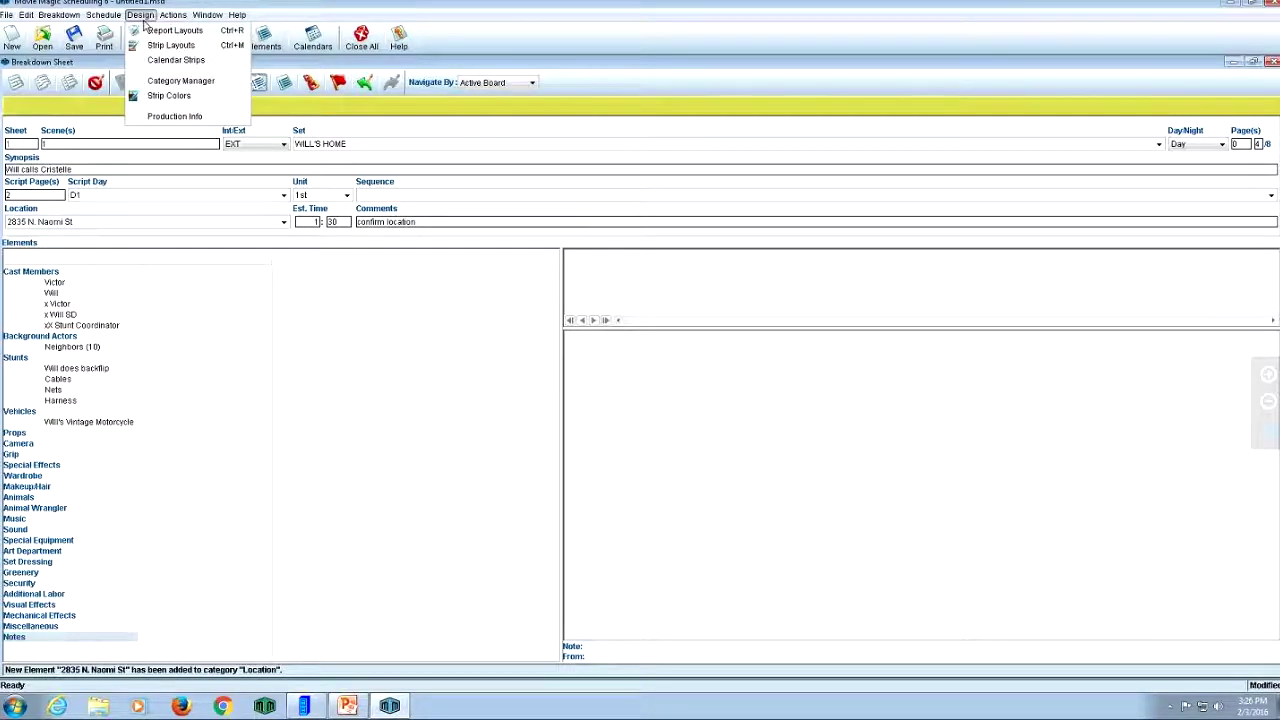
click(195, 119)
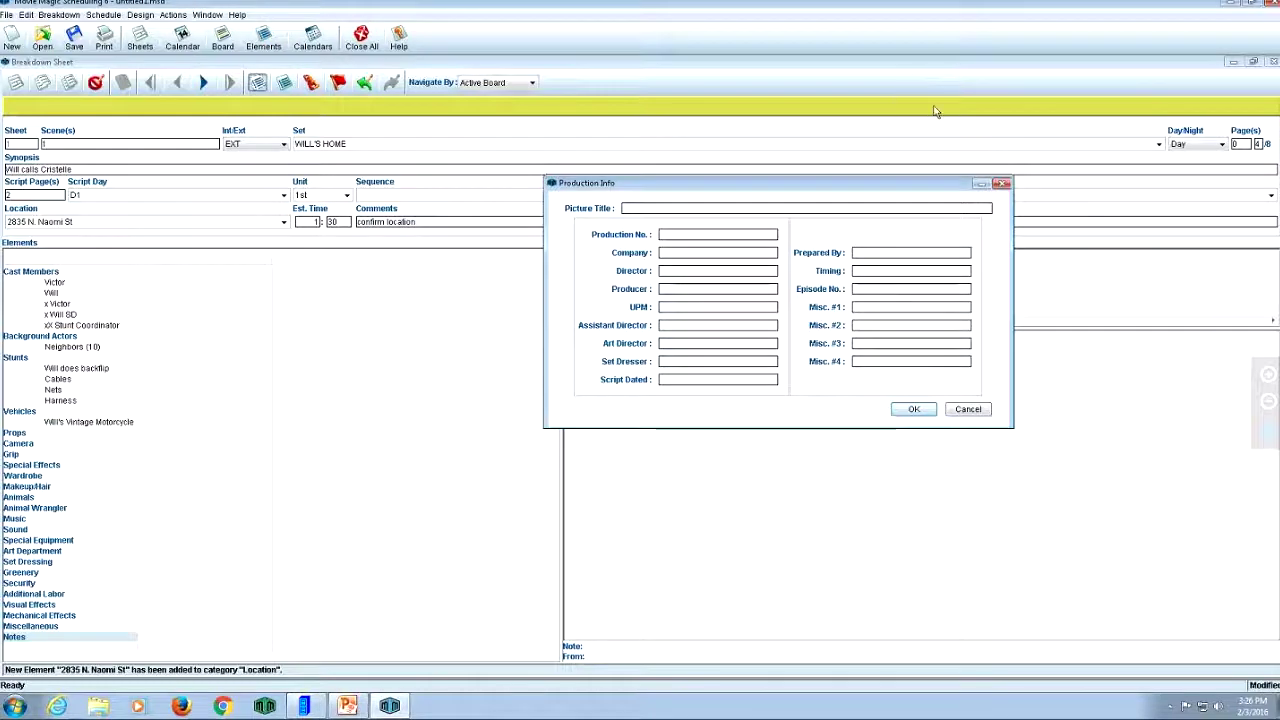
click(1002, 184)
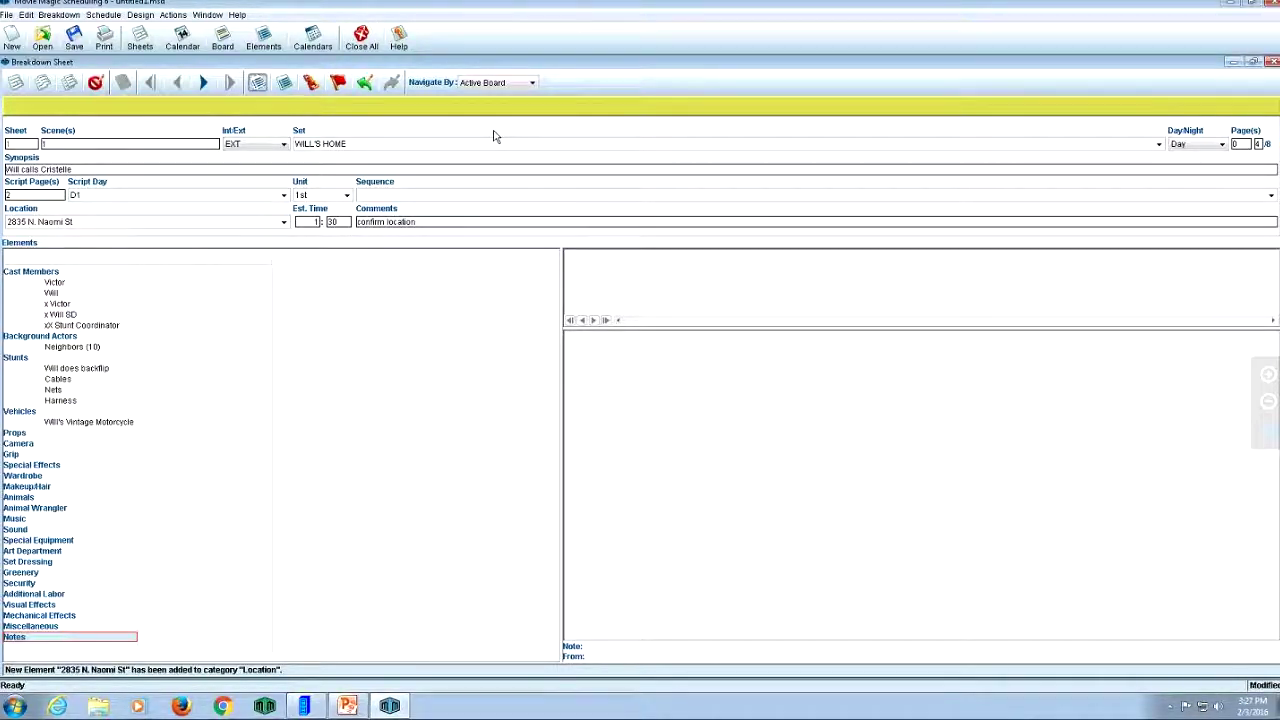
click(172, 15)
mouse_move(140, 15)
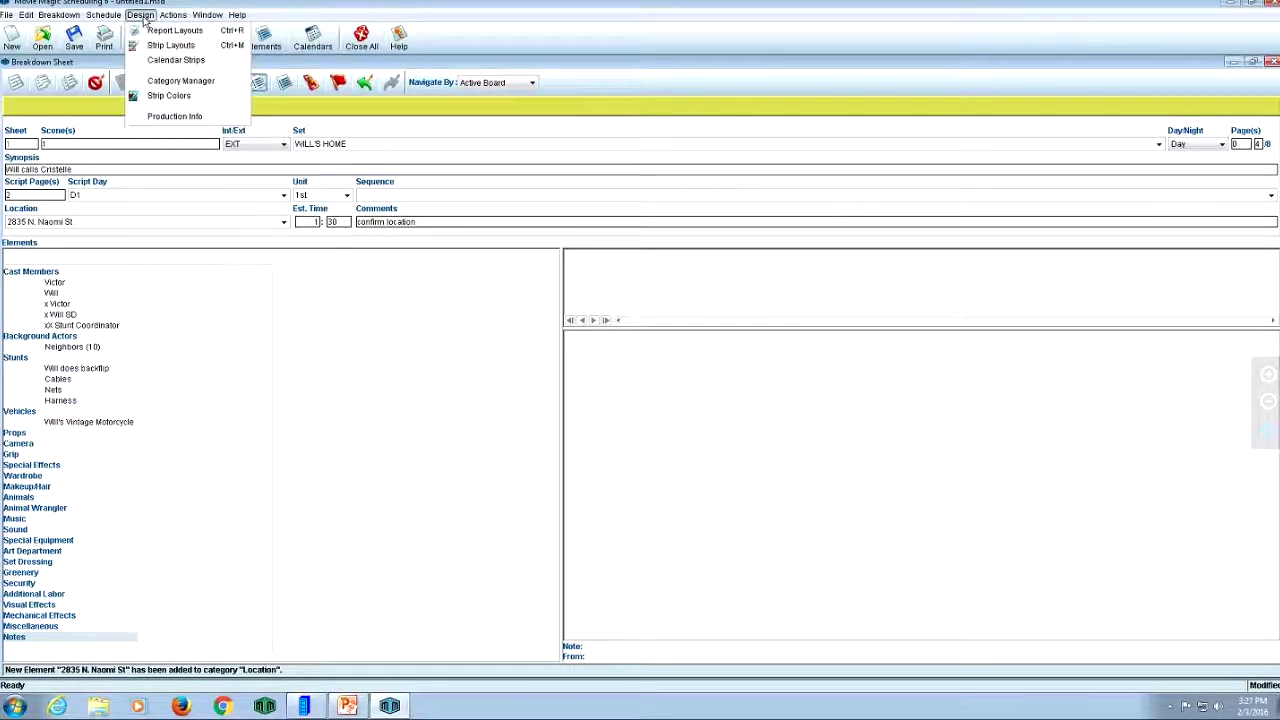
click(172, 116)
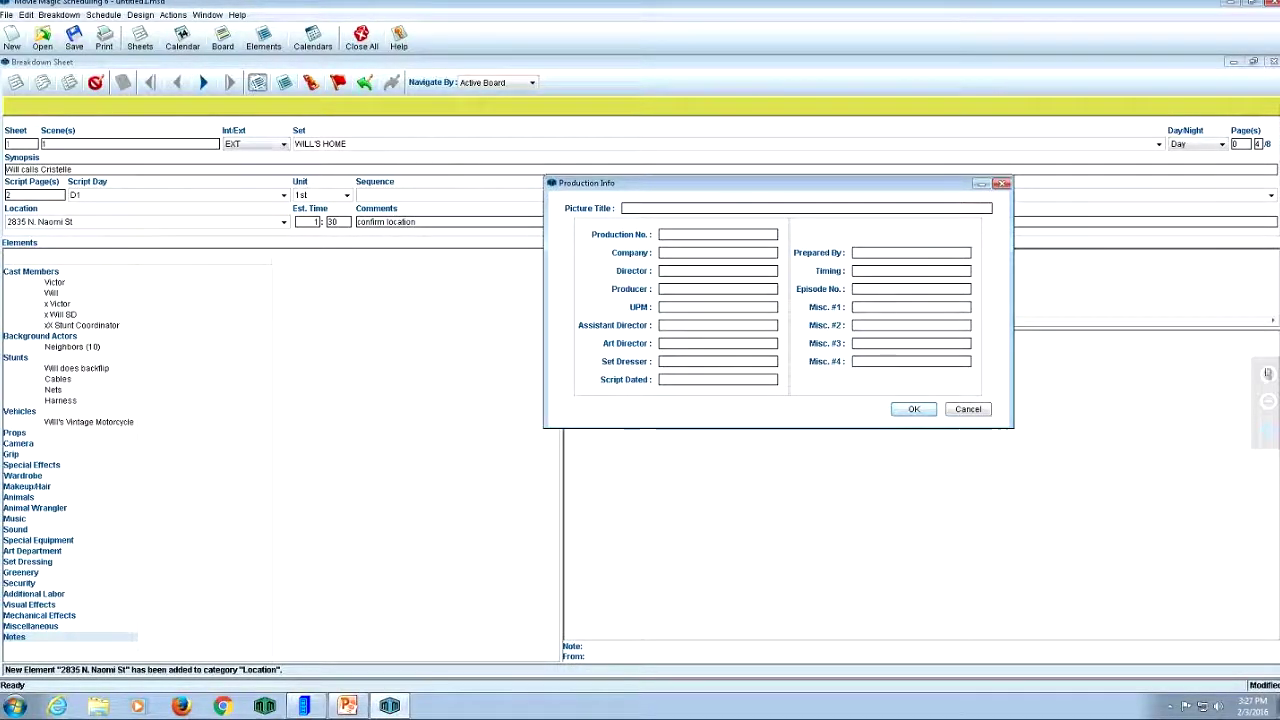
click(968, 409)
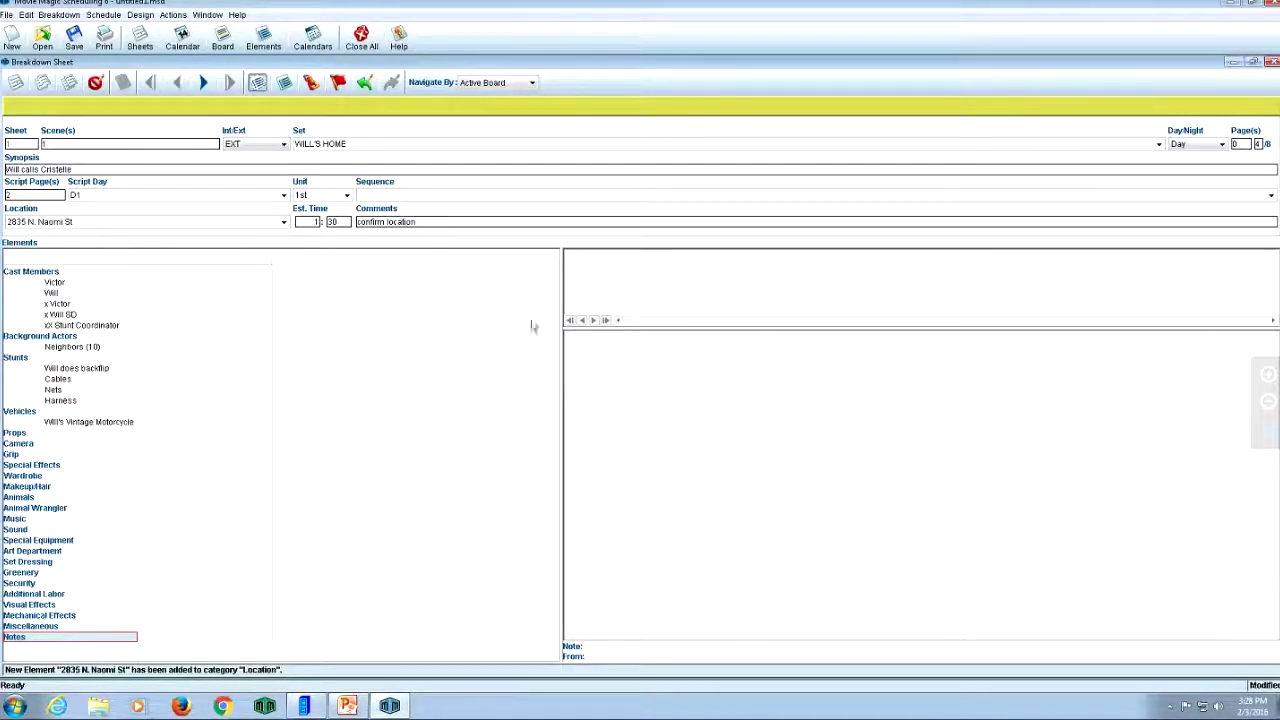
Step: Close the breakdown sheet and discard untitled1.msd without saving
click(1273, 61)
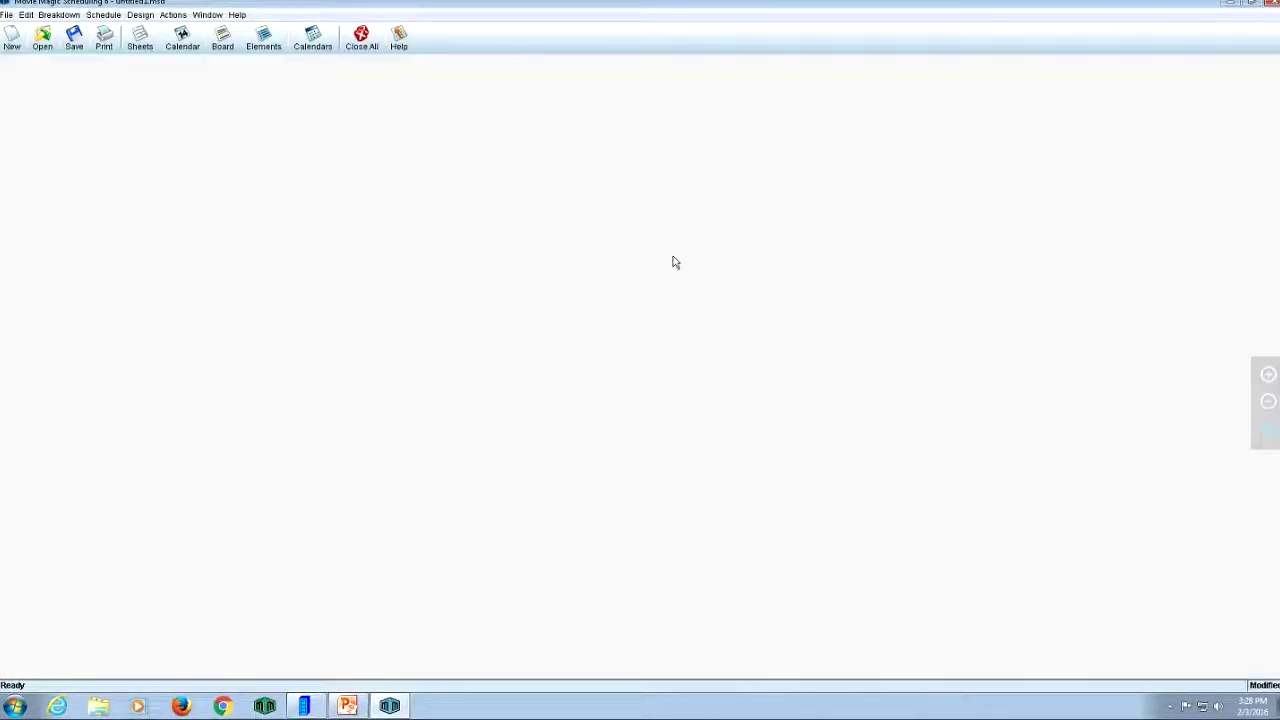
click(51, 48)
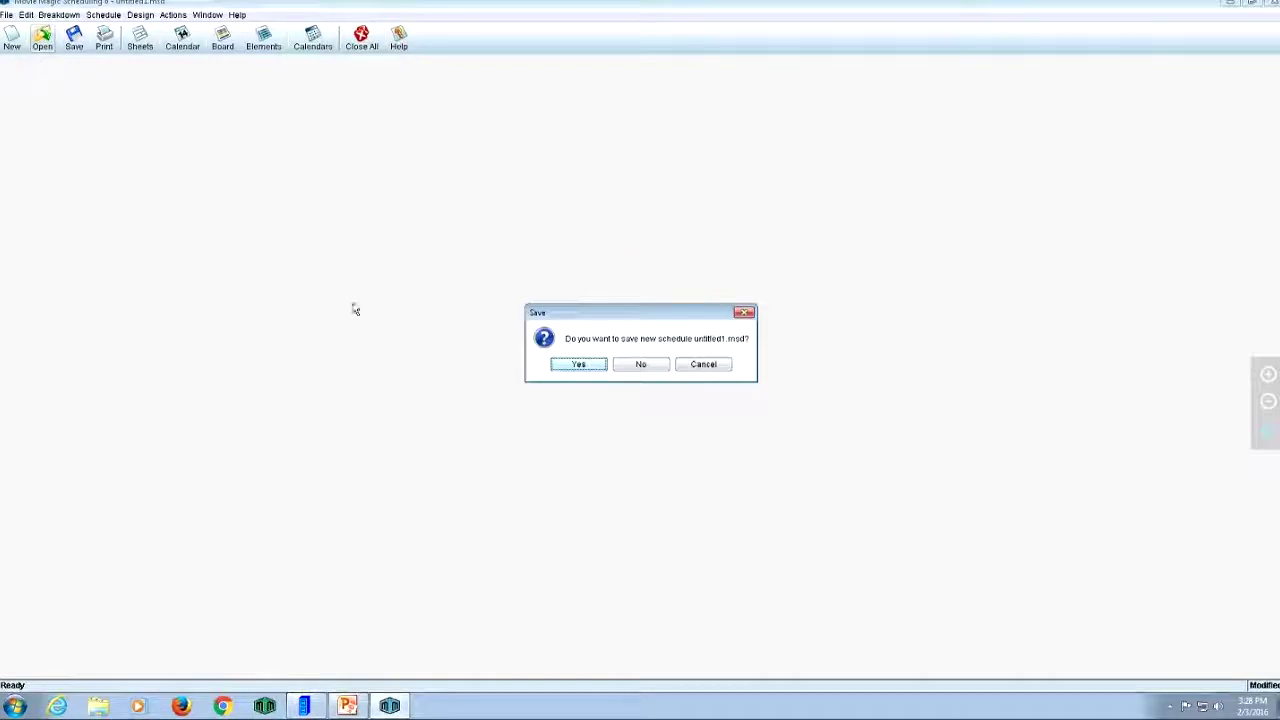
click(645, 364)
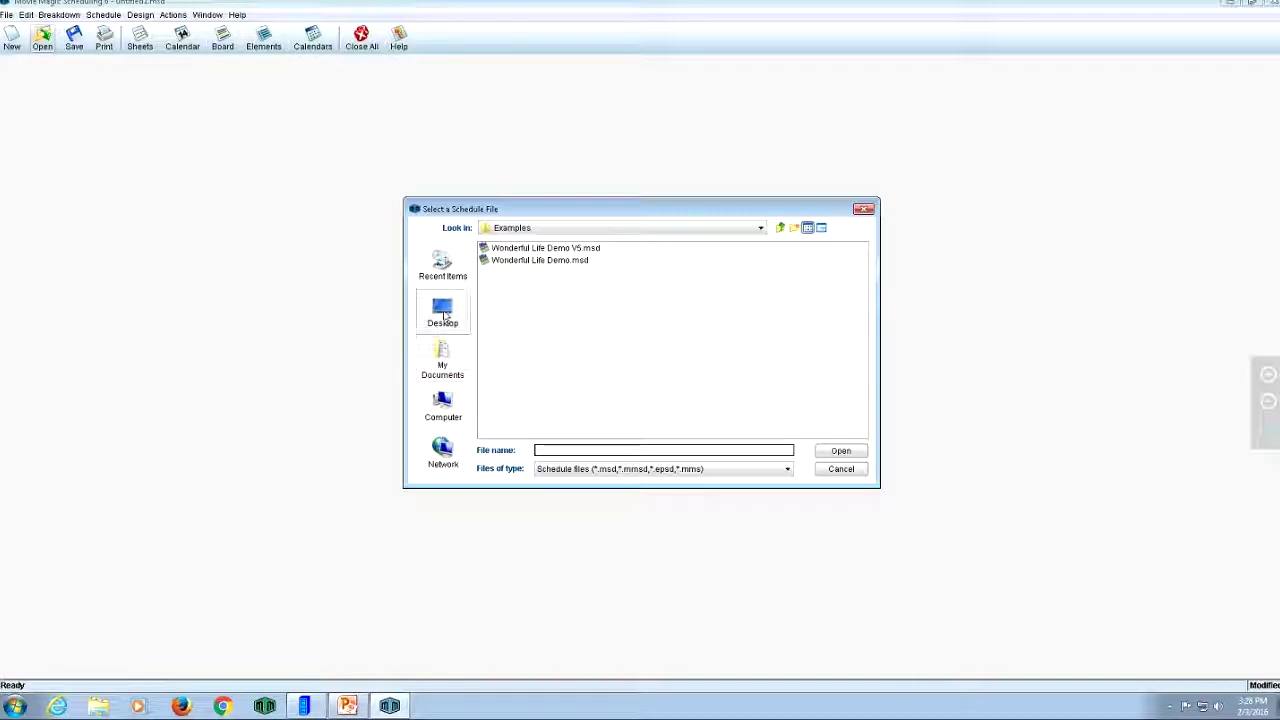
Step: Open the Training Demo MMS6.msd schedule from the Desktop
click(442, 360)
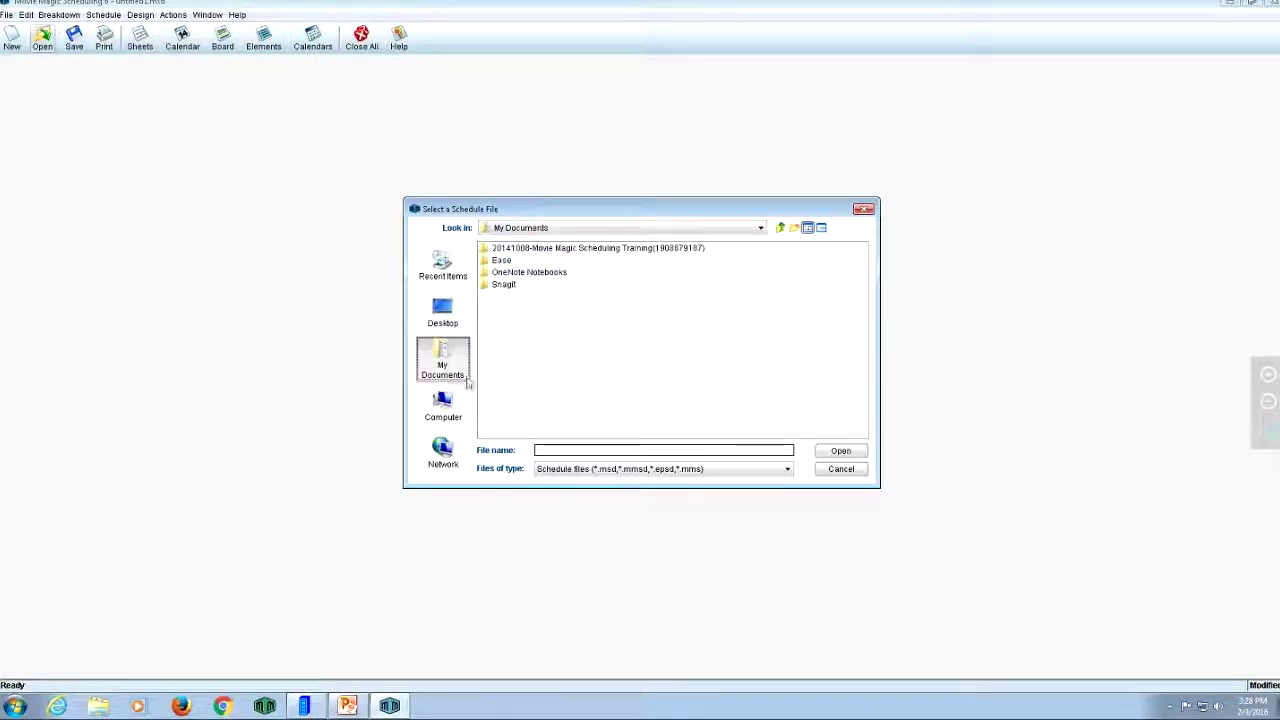
click(442, 310)
click(541, 429)
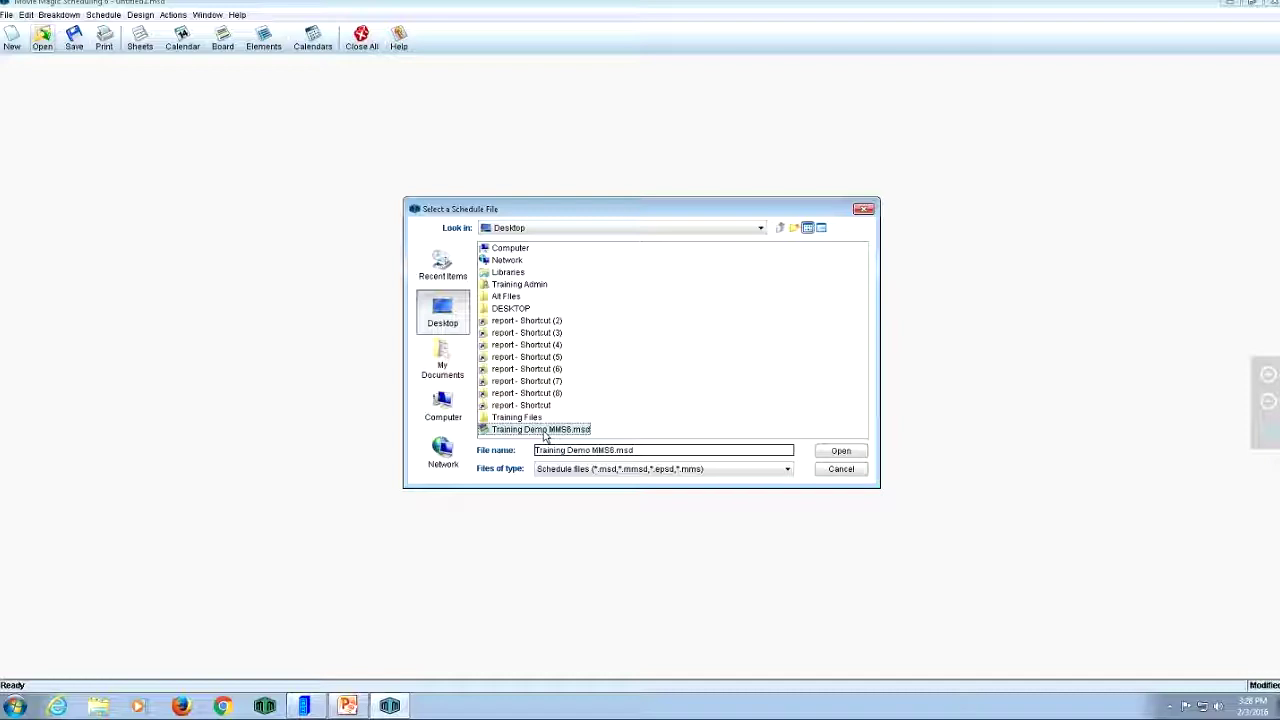
double_click(486, 432)
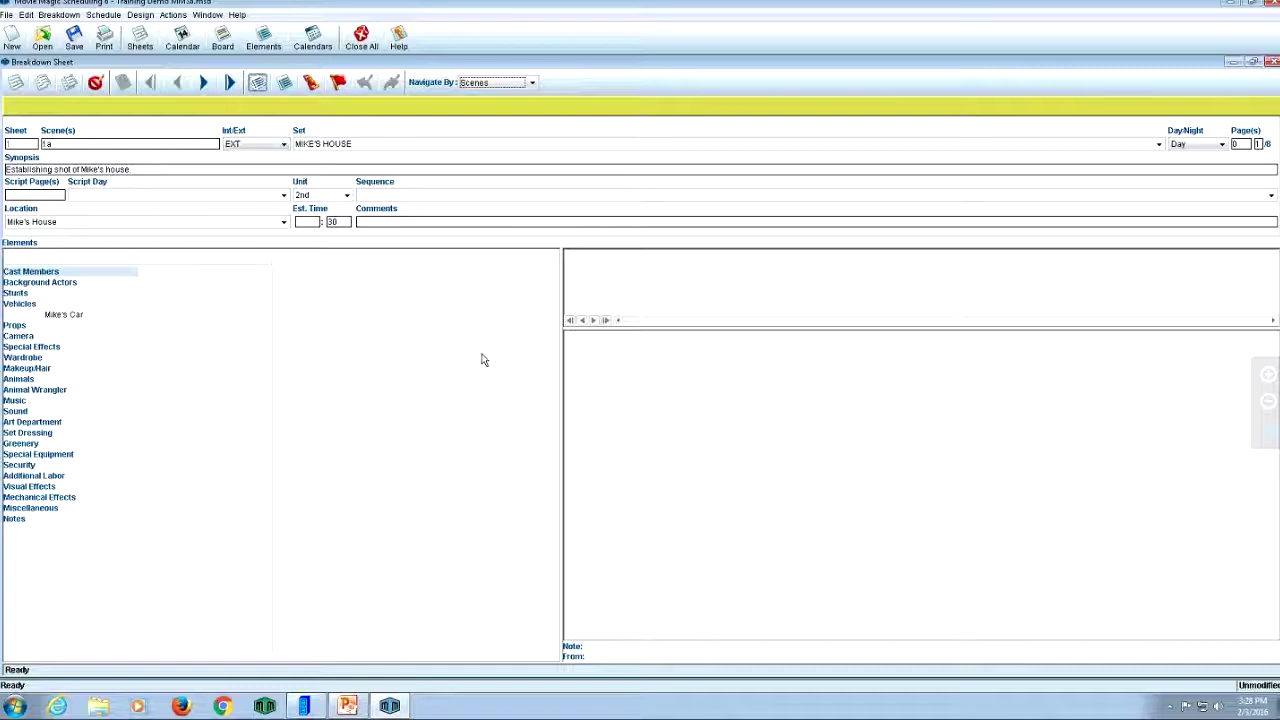
Step: Add a period to scene 1a's synopsis so it ends 'Establishing shot of Mike's house.'
text(.)
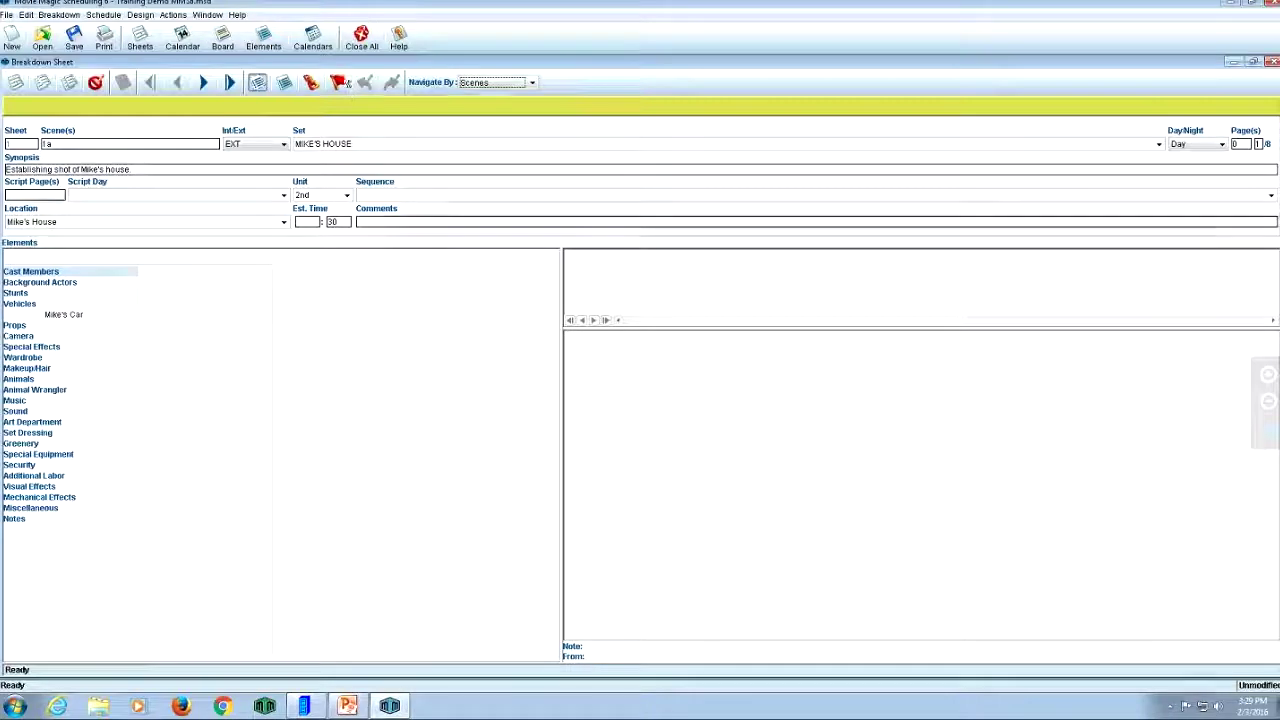
Step: Browse forward to scene 16a's breakdown sheet, INT TOY STORE, Day, Stage 12
click(112, 276)
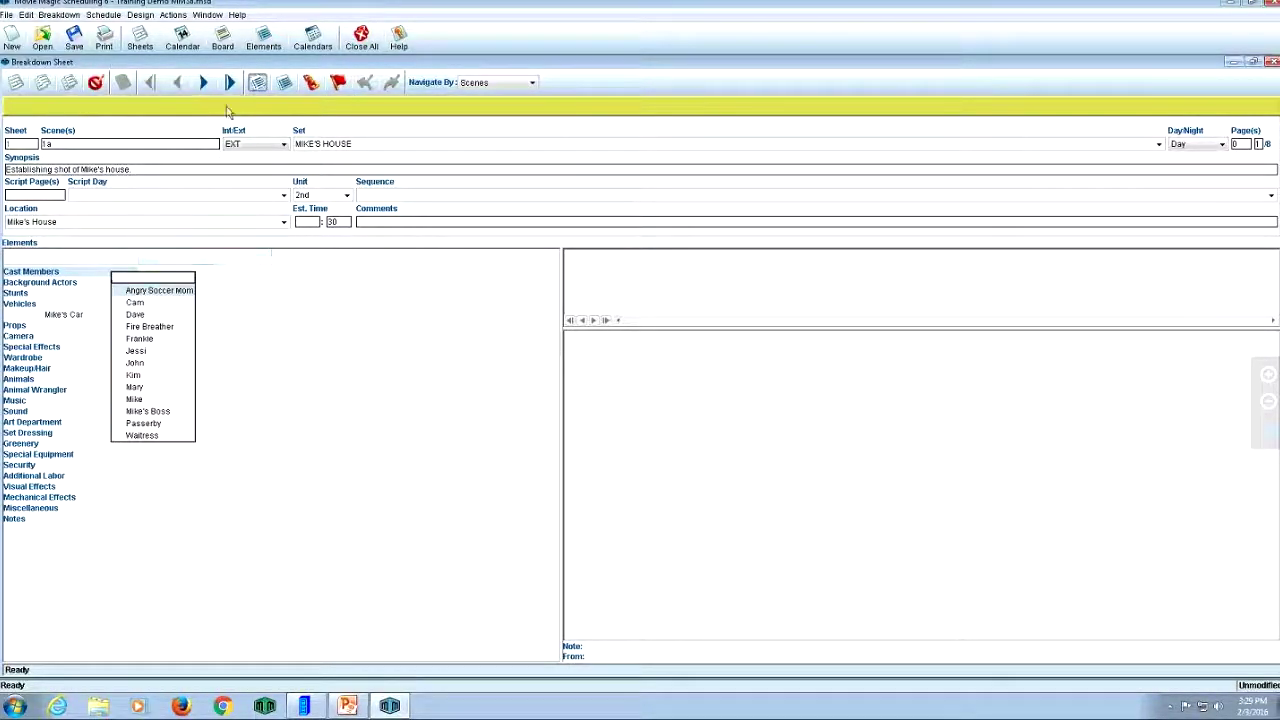
click(201, 83)
click(201, 83)
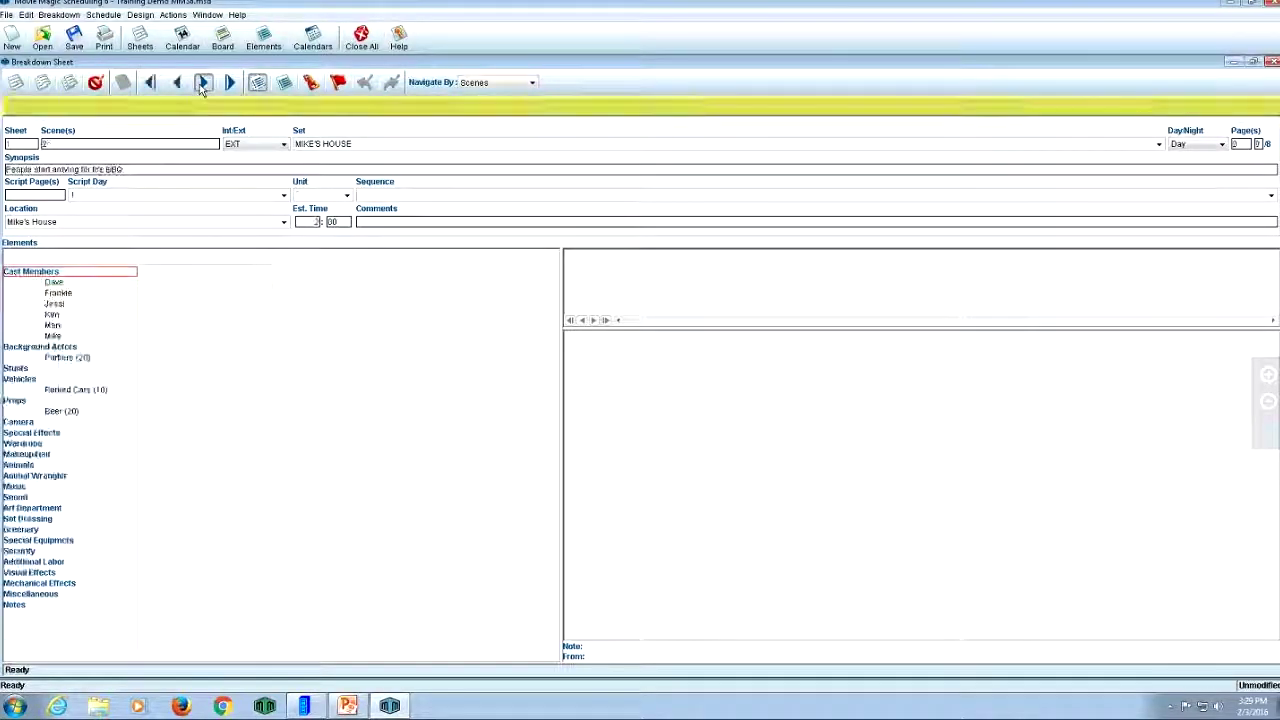
click(201, 83)
click(201, 83)
click(201, 83)
click(201, 83)
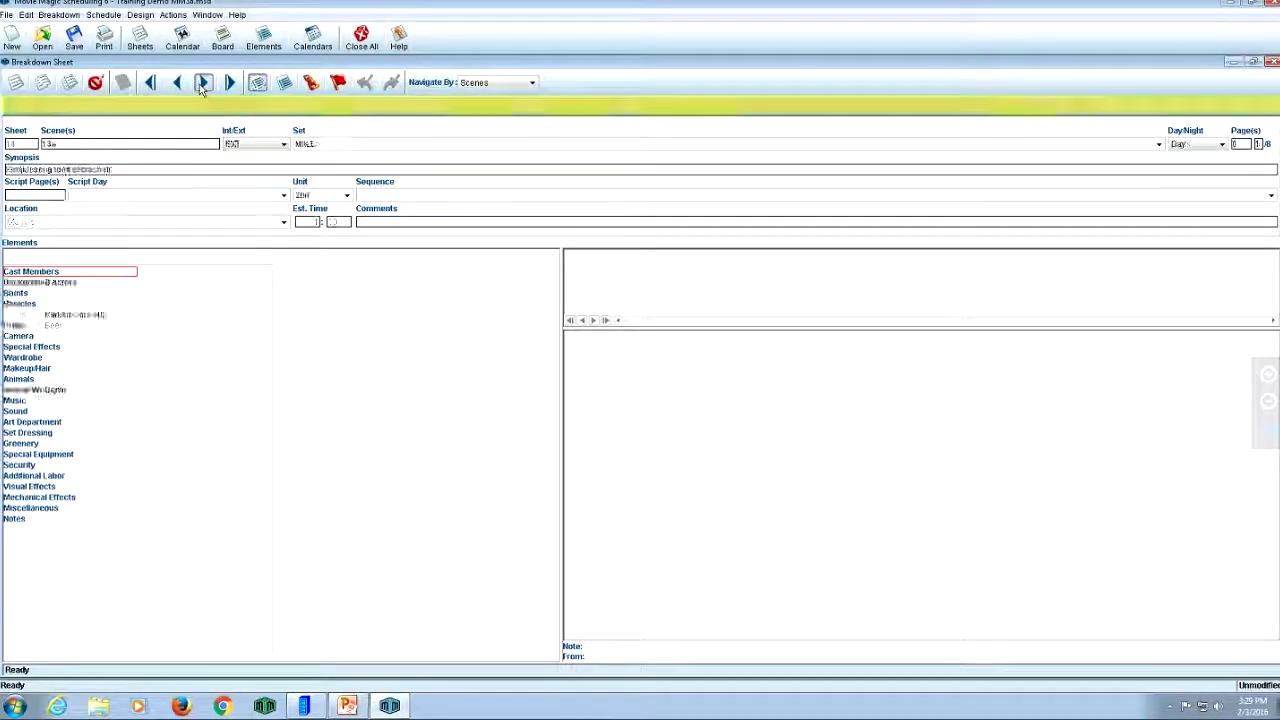
click(201, 83)
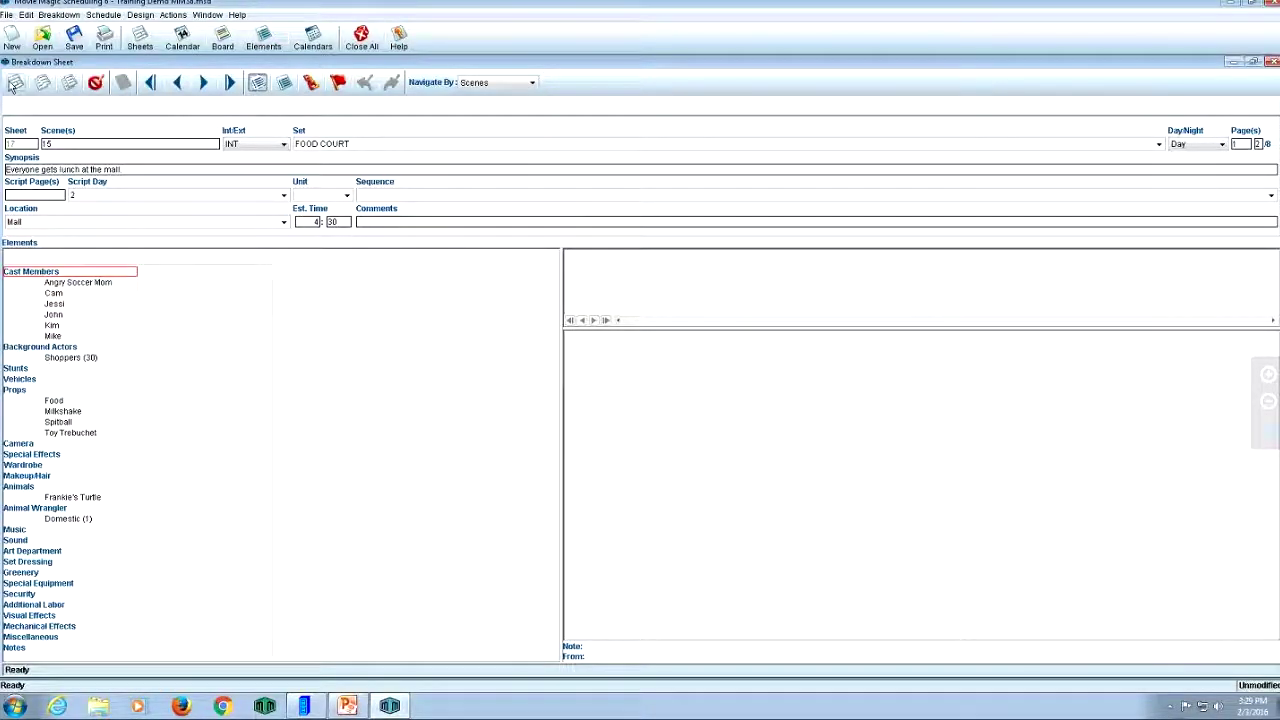
click(207, 87)
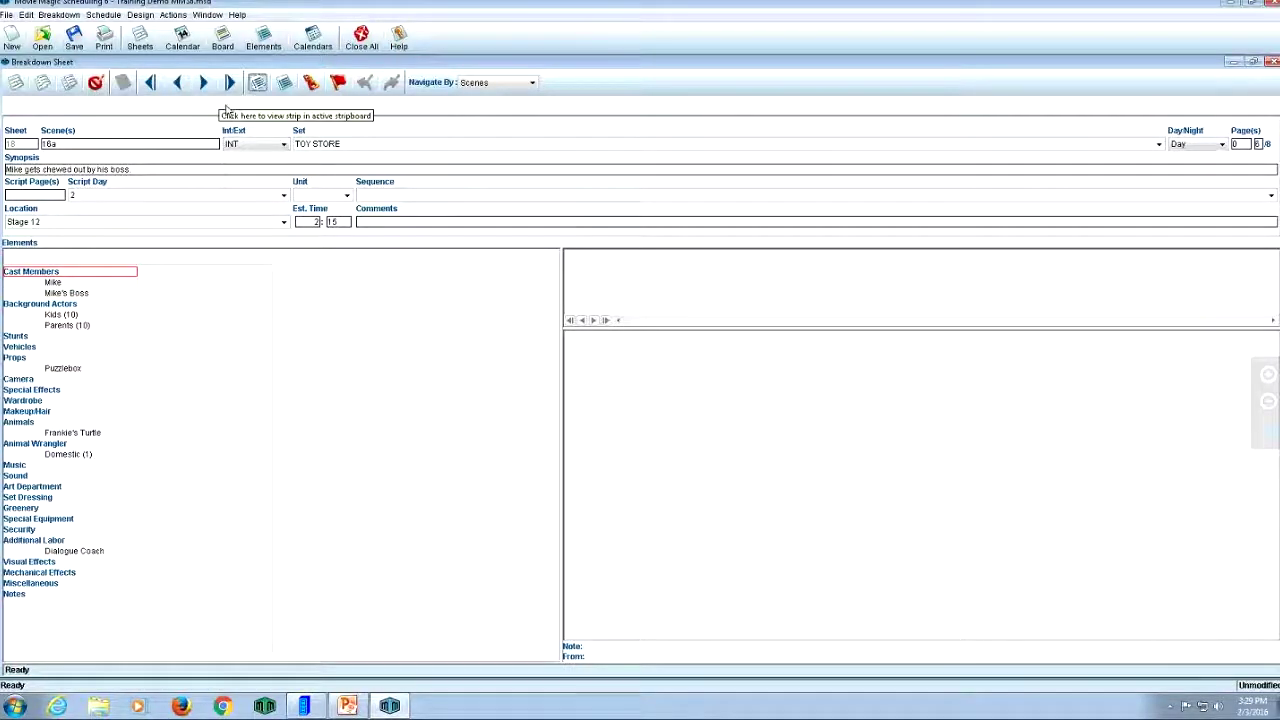
click(58, 14)
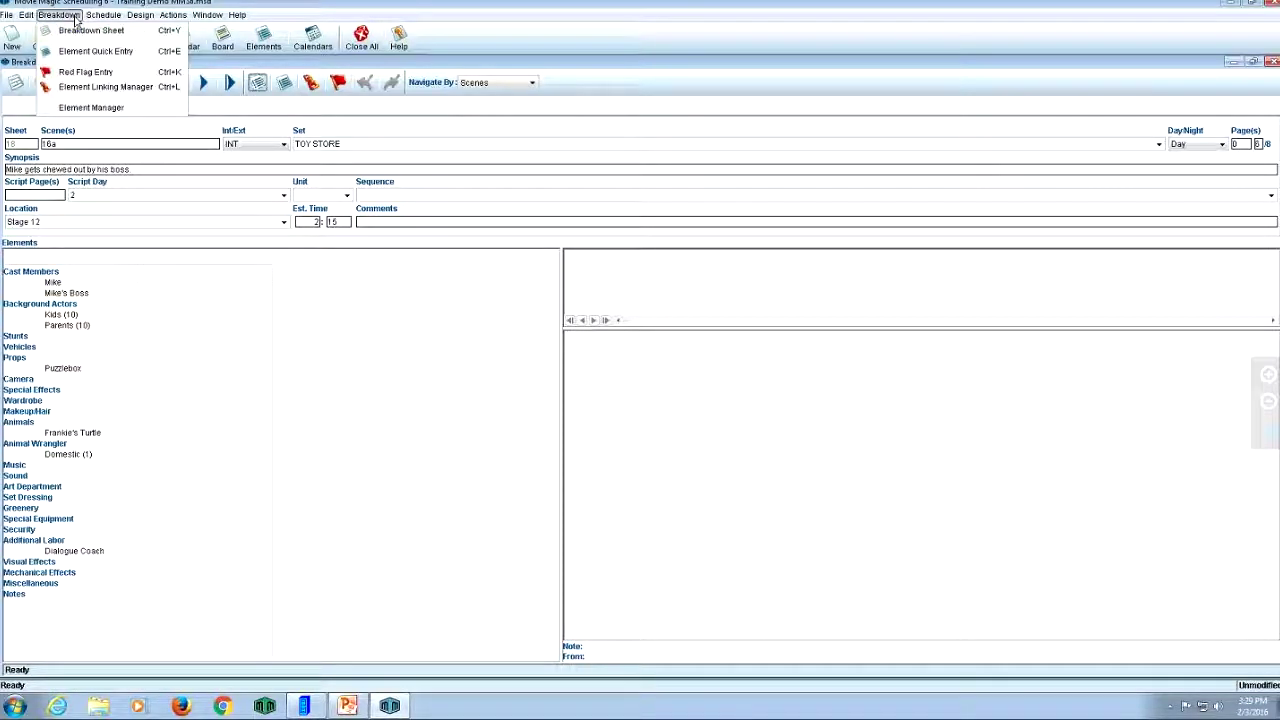